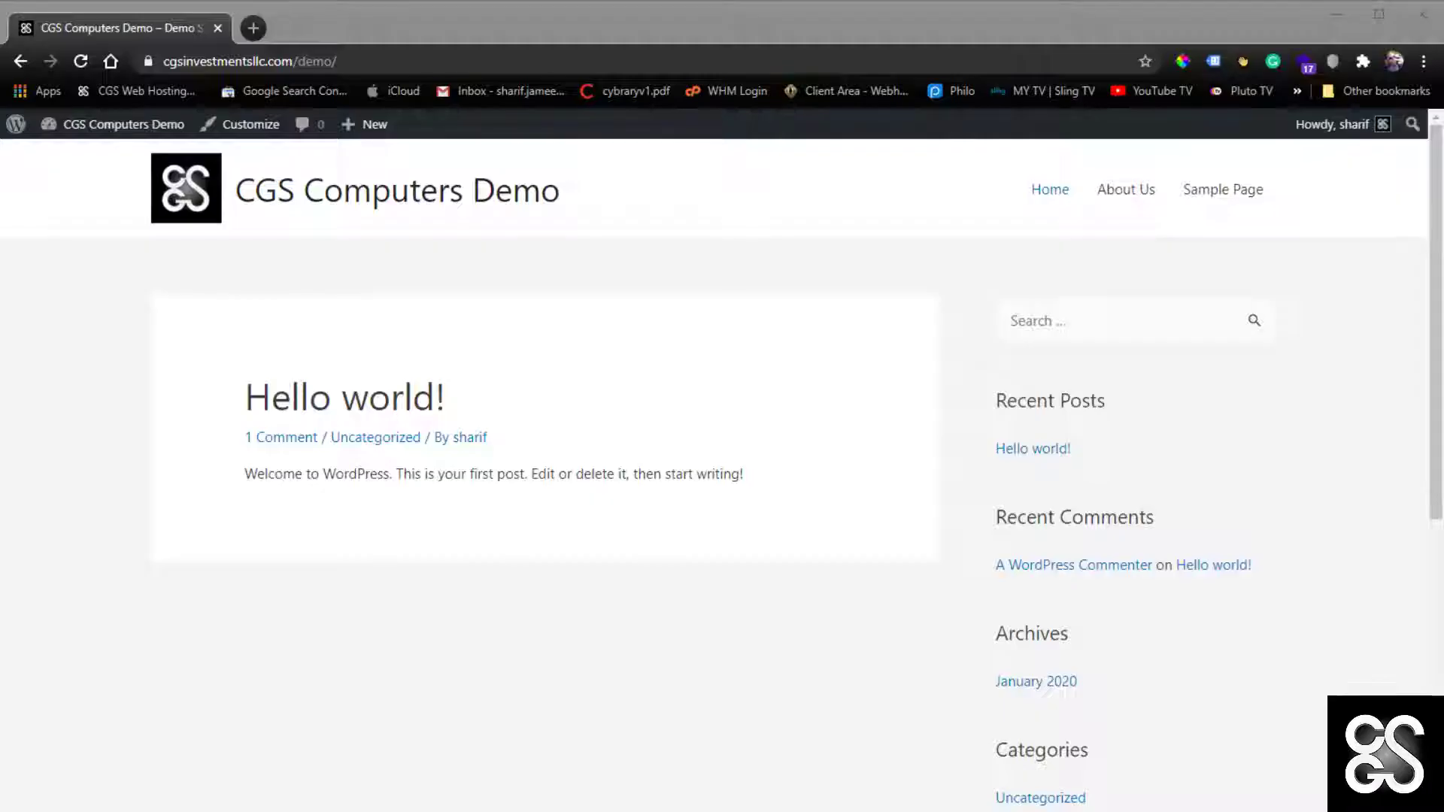
Go to the Dashboard's Installed Plugins and scroll to the active Elementor - Header, Footer & Blocks plugin
click(1252, 12)
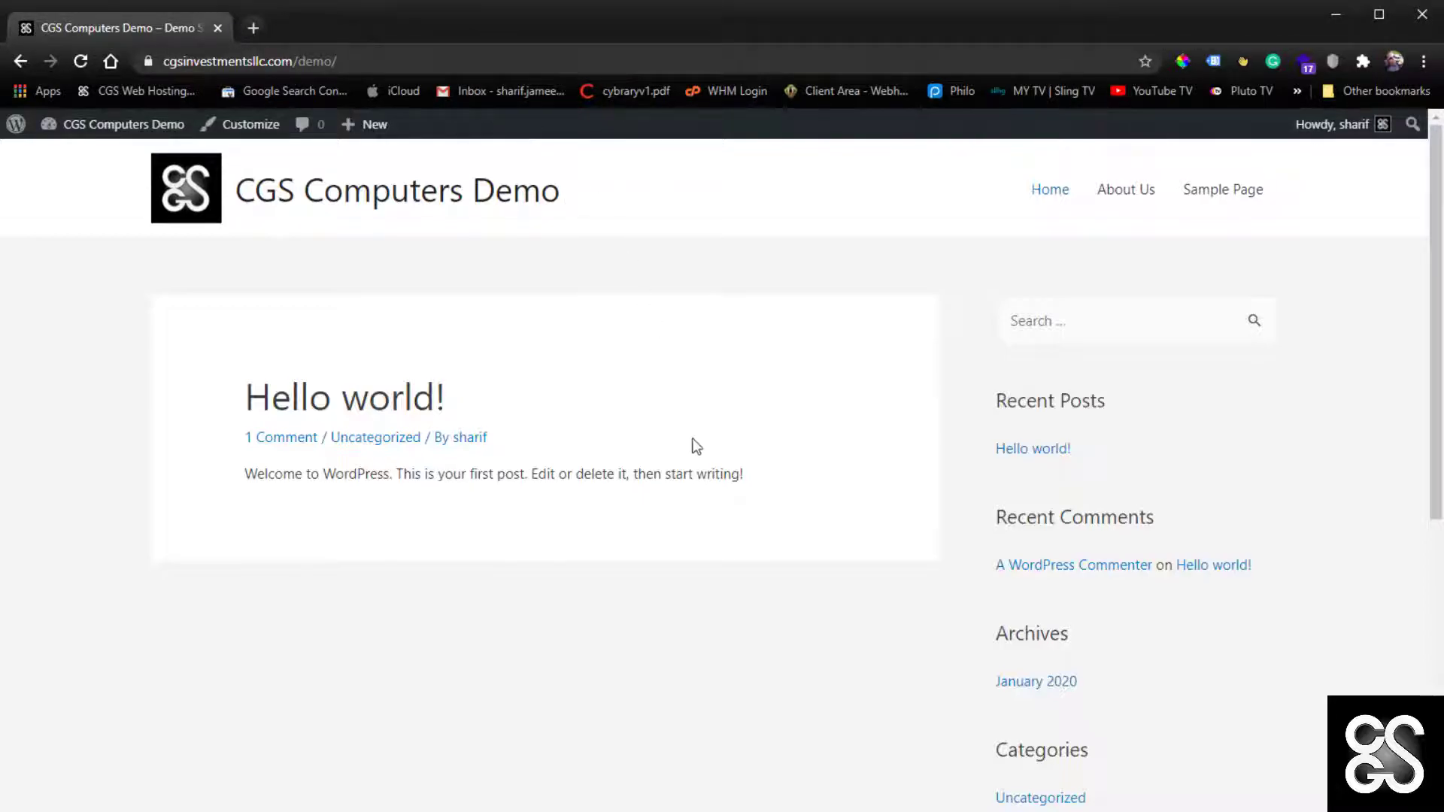
scroll(691, 445, down, 6)
scroll(743, 516, up, 7)
scroll(755, 526, down, 6)
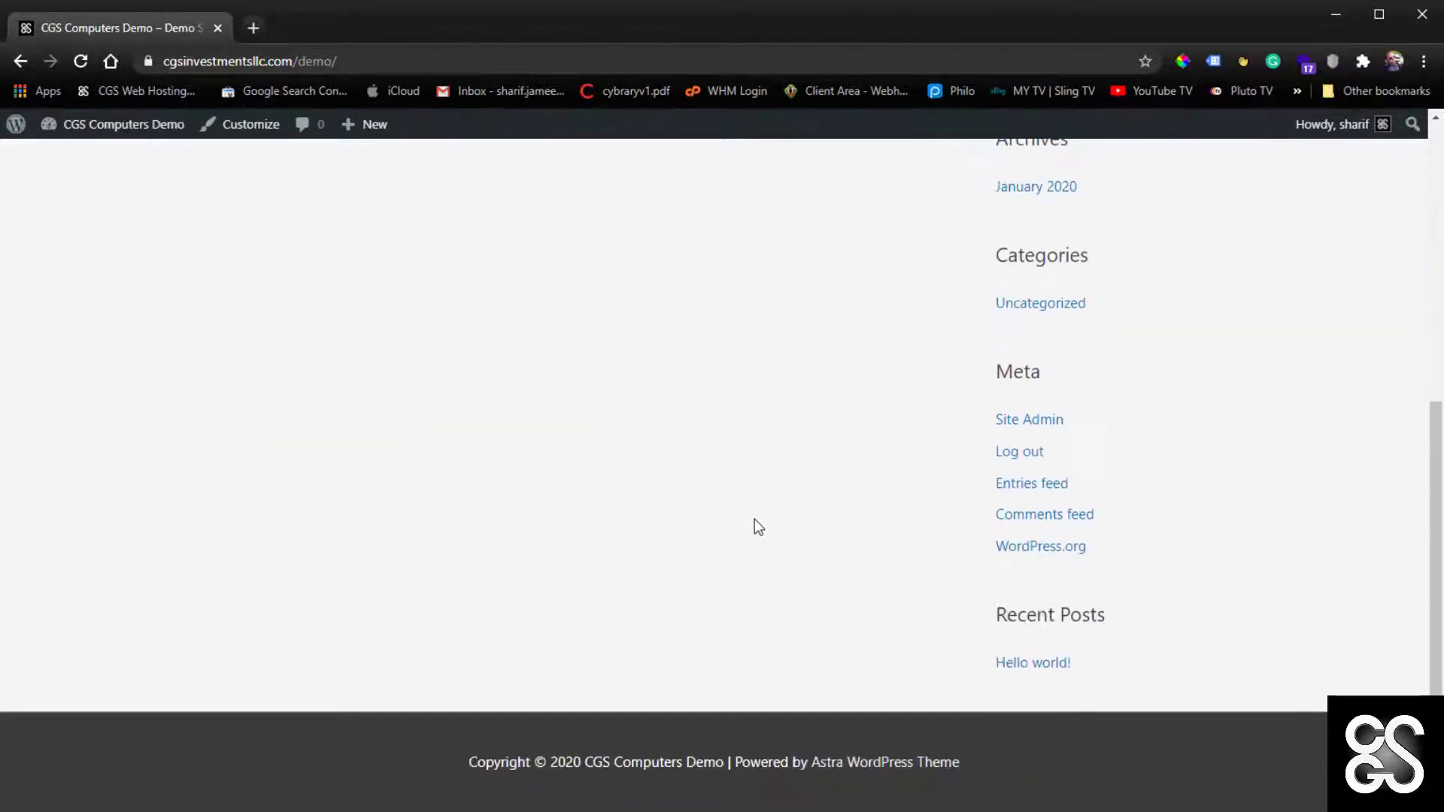
scroll(755, 527, up, 6)
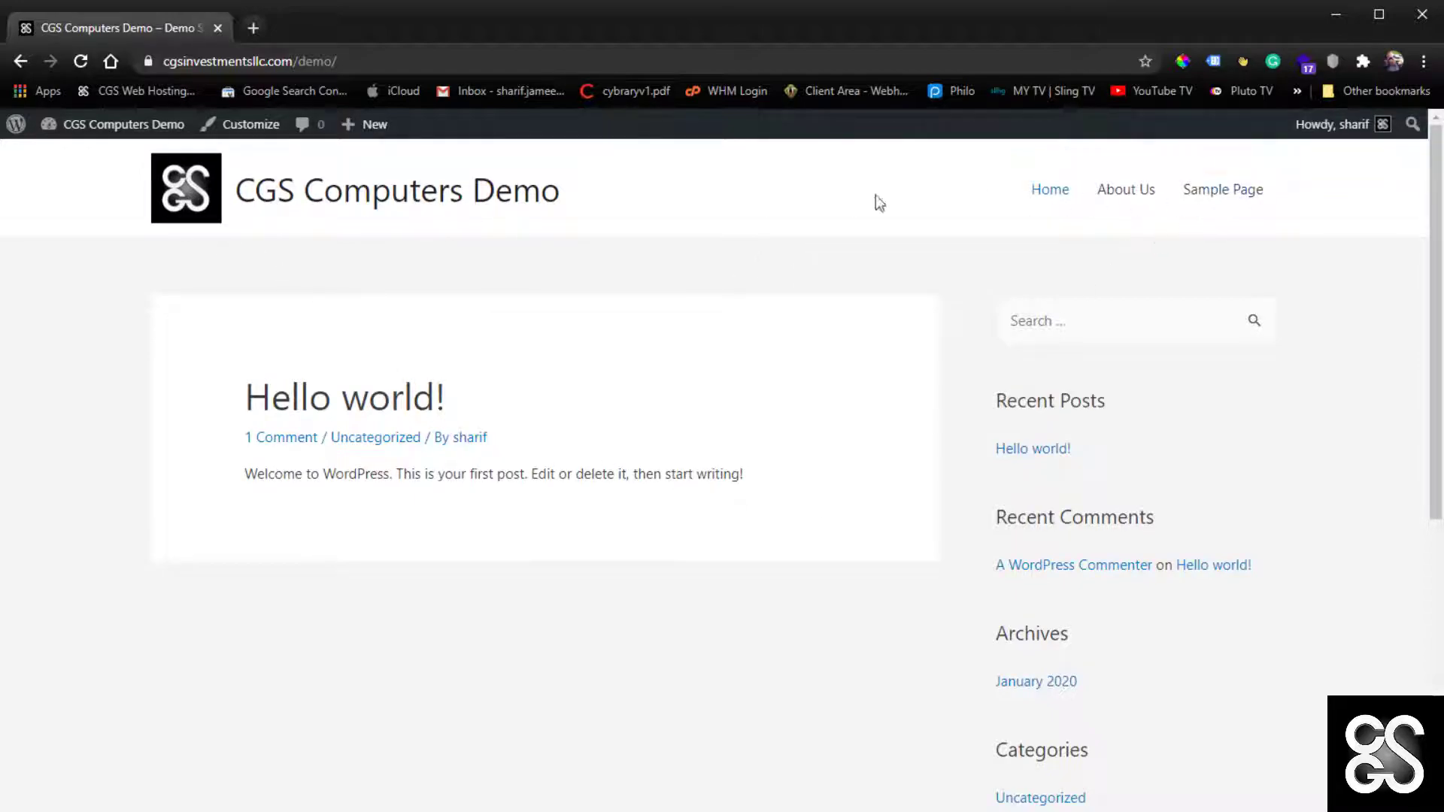
scroll(794, 553, down, 6)
scroll(805, 556, up, 6)
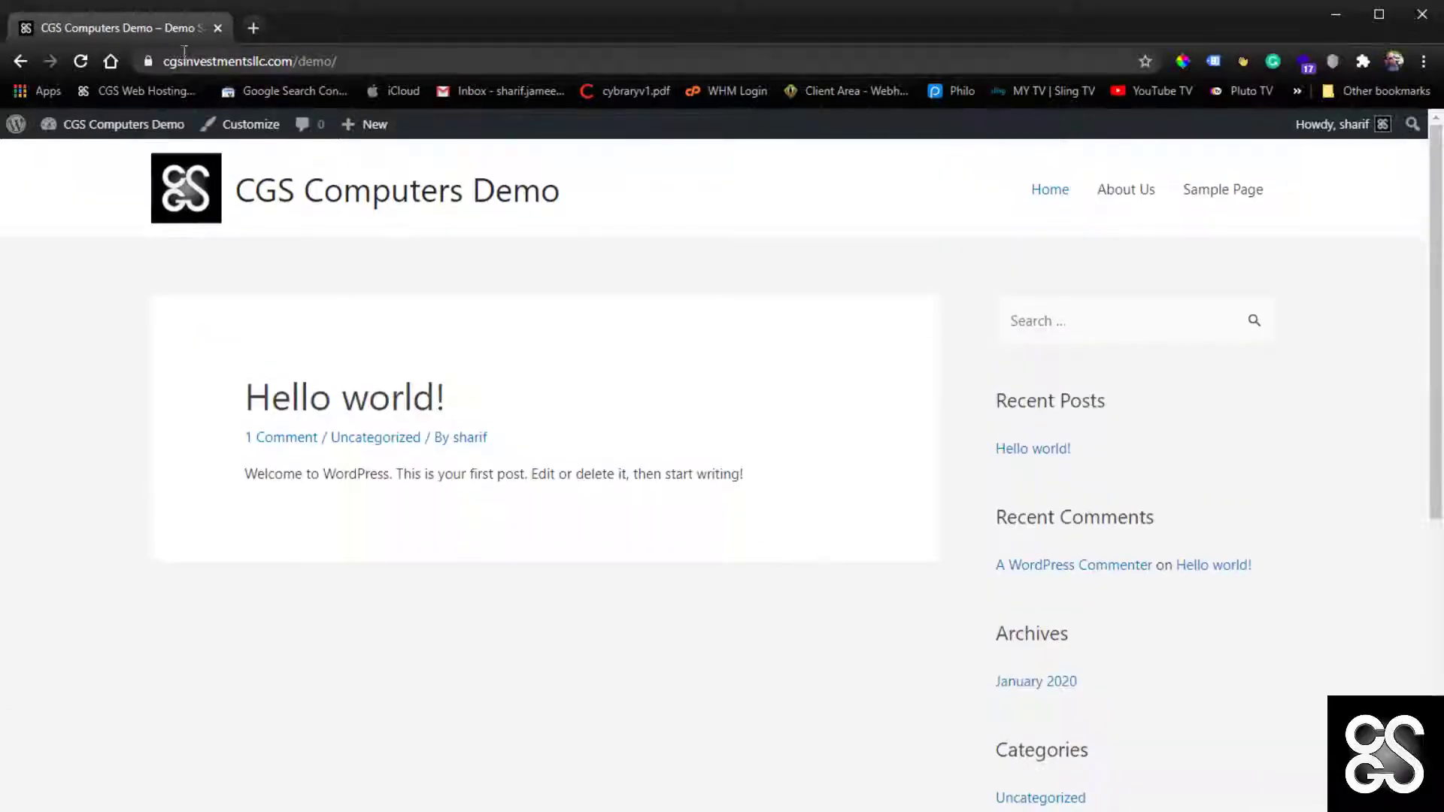
click(129, 129)
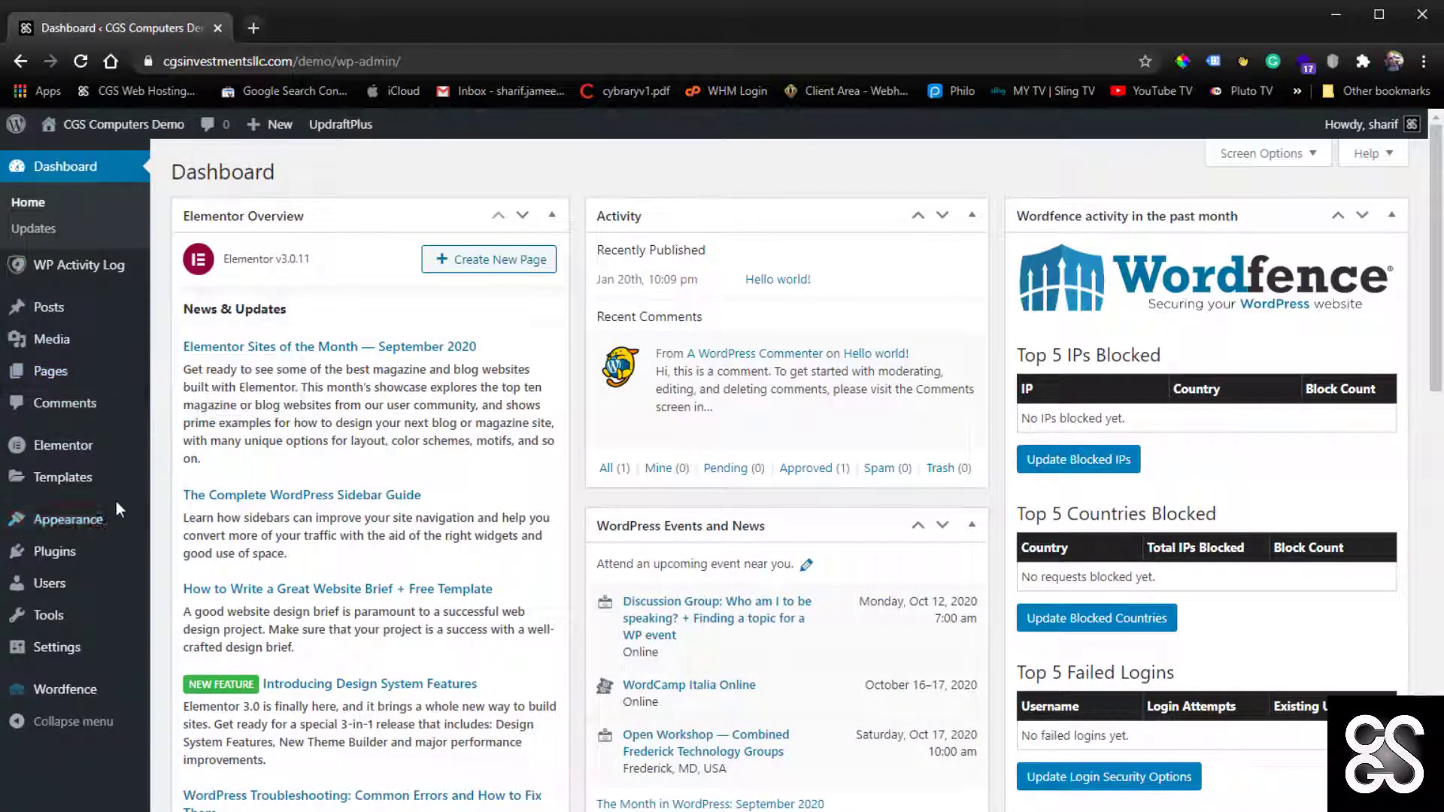
click(121, 552)
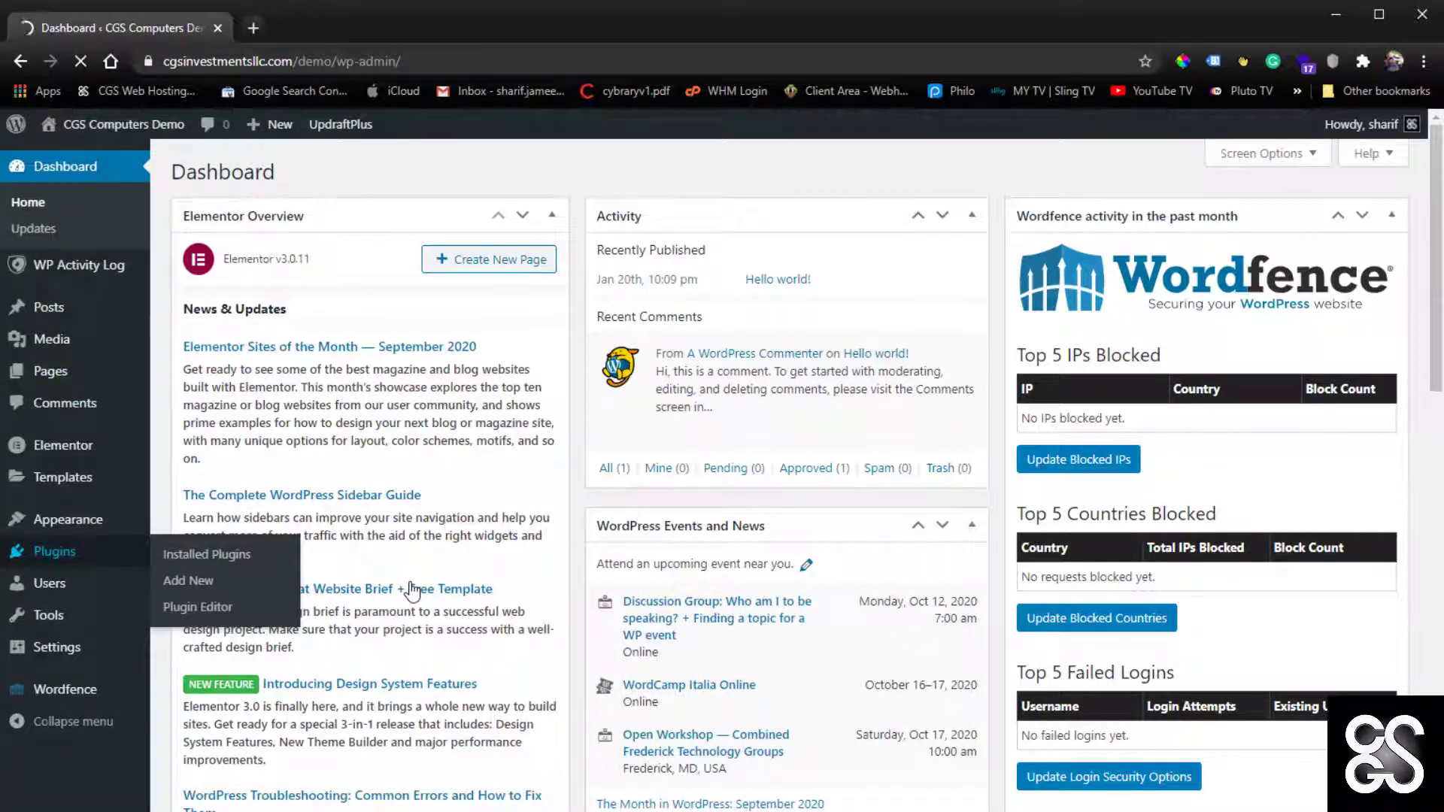
scroll(494, 593, down, 1)
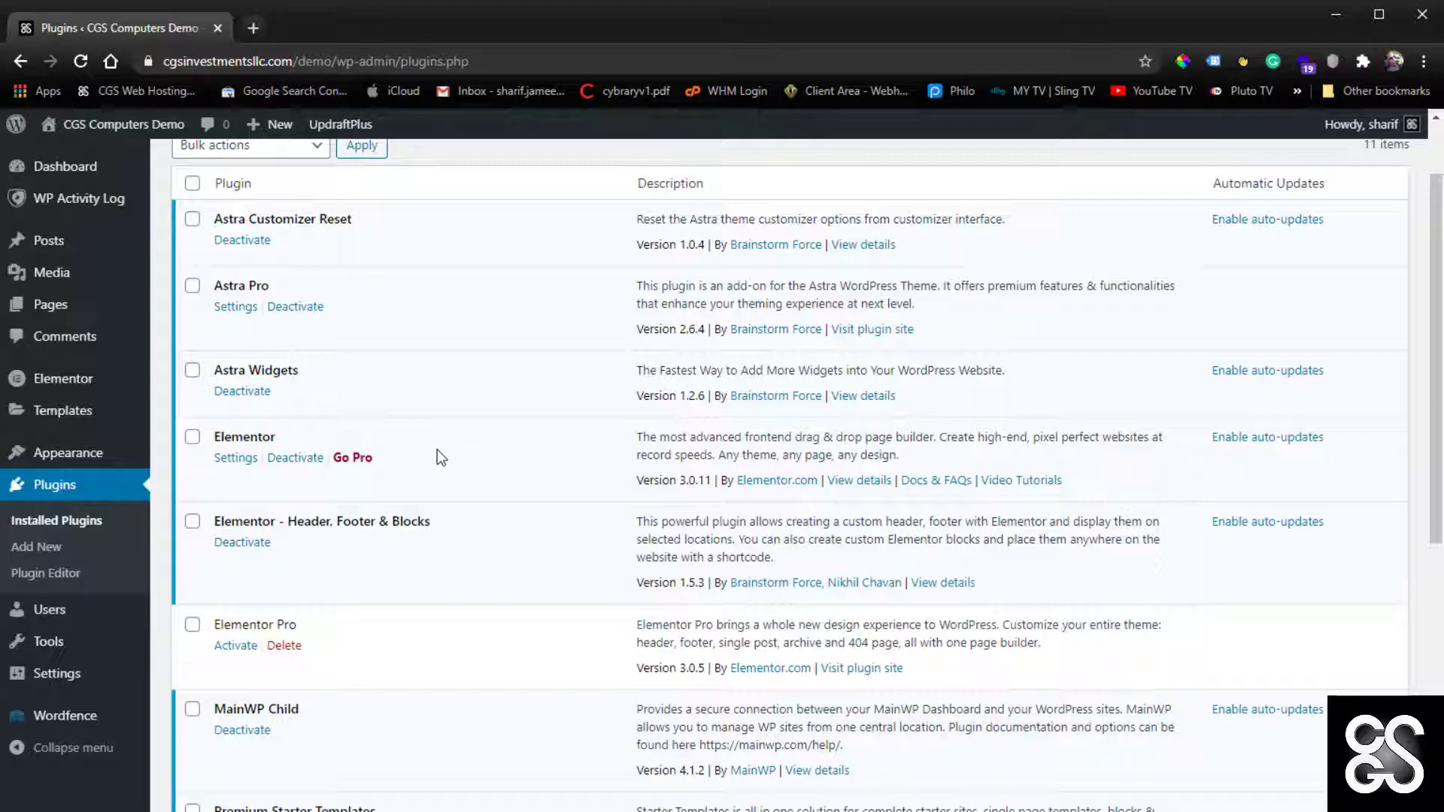
scroll(463, 445, down, 4)
scroll(466, 450, up, 3)
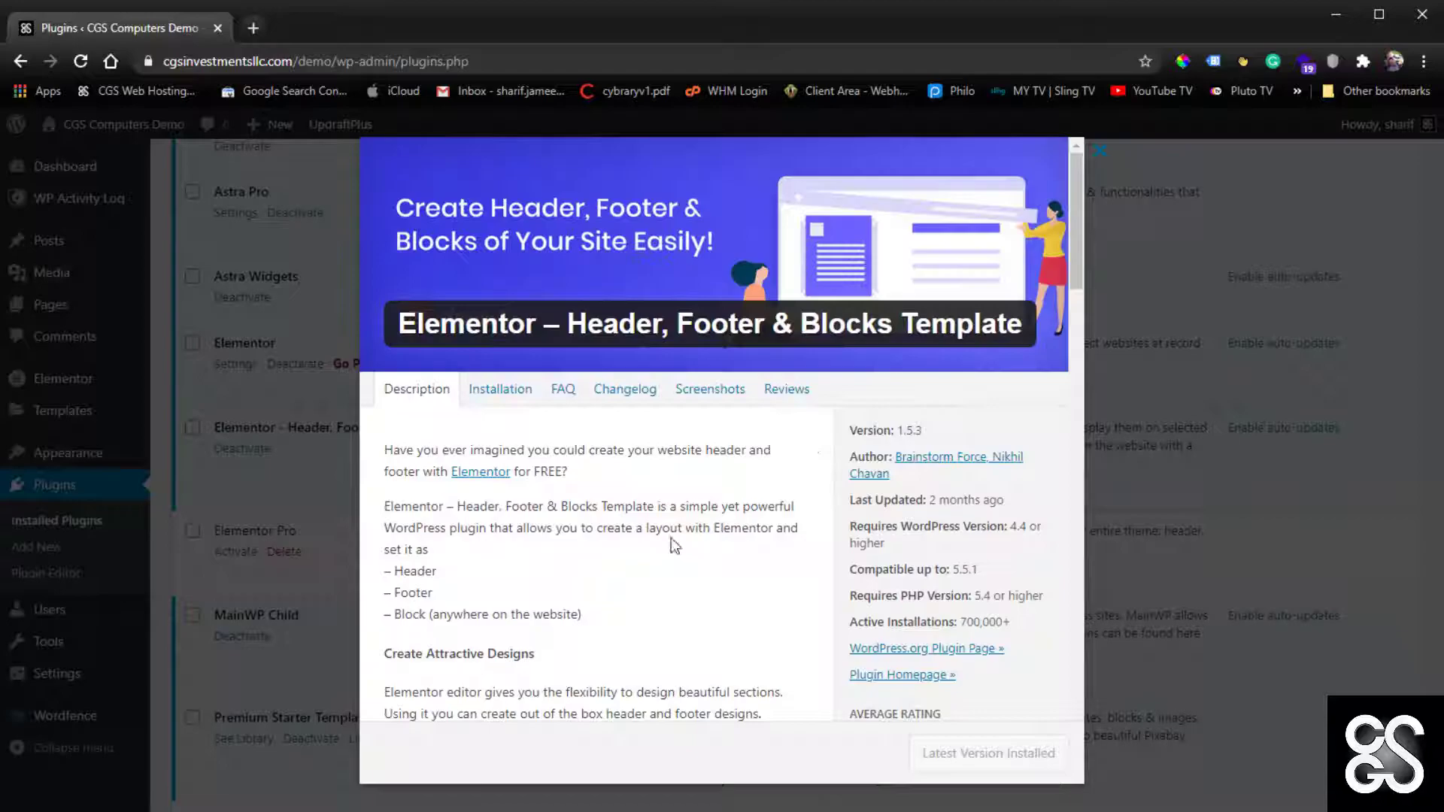
scroll(674, 546, down, 15)
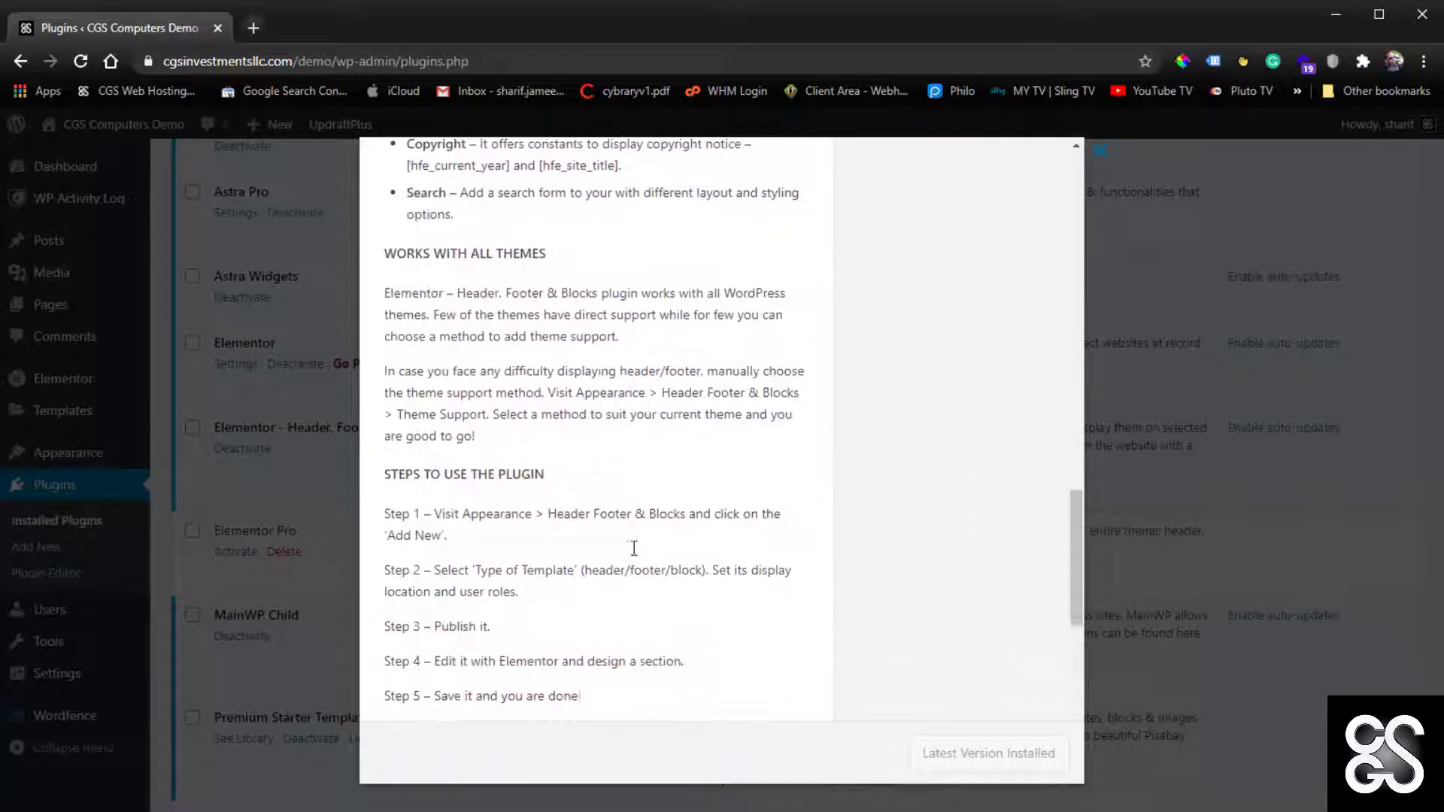
scroll(634, 548, up, 15)
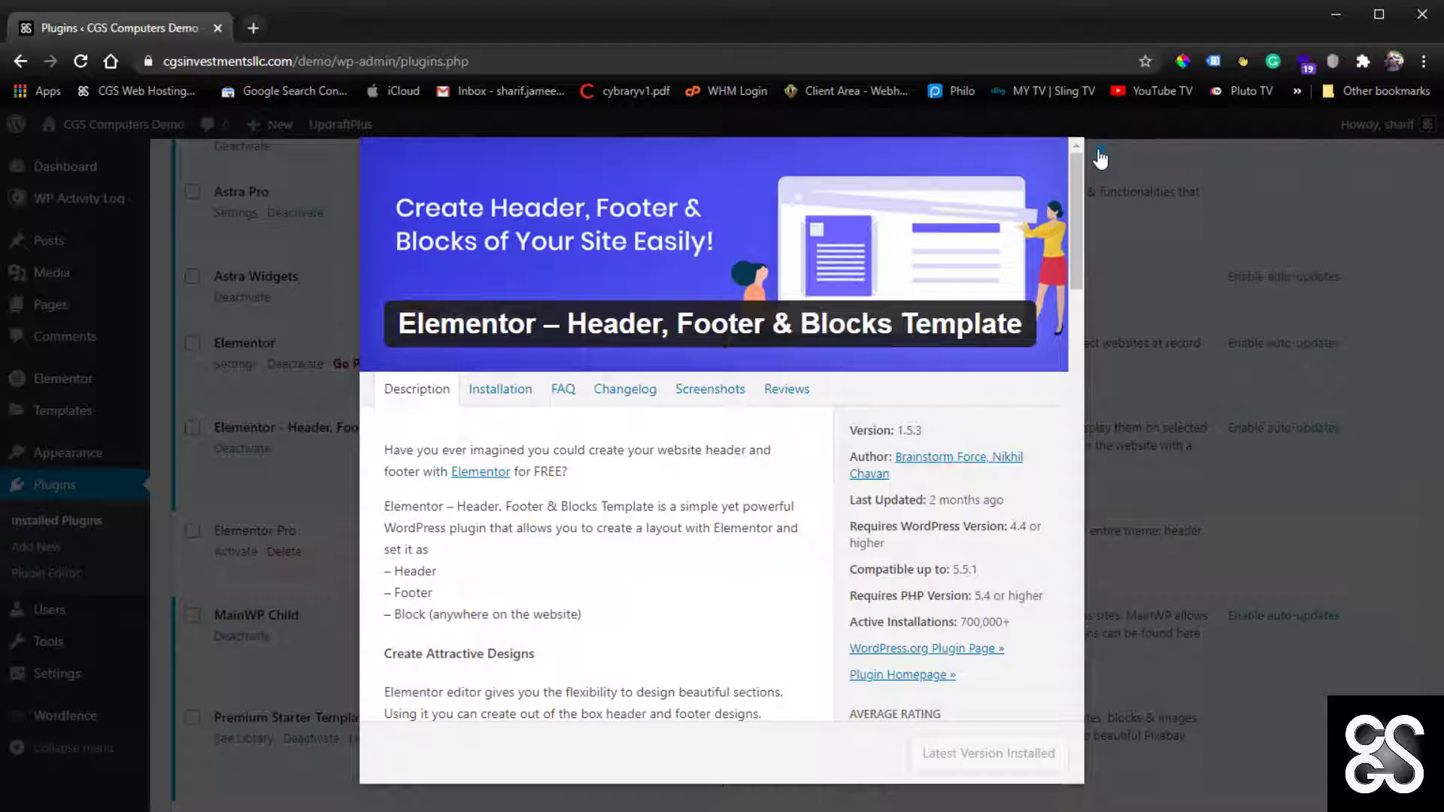
click(1100, 159)
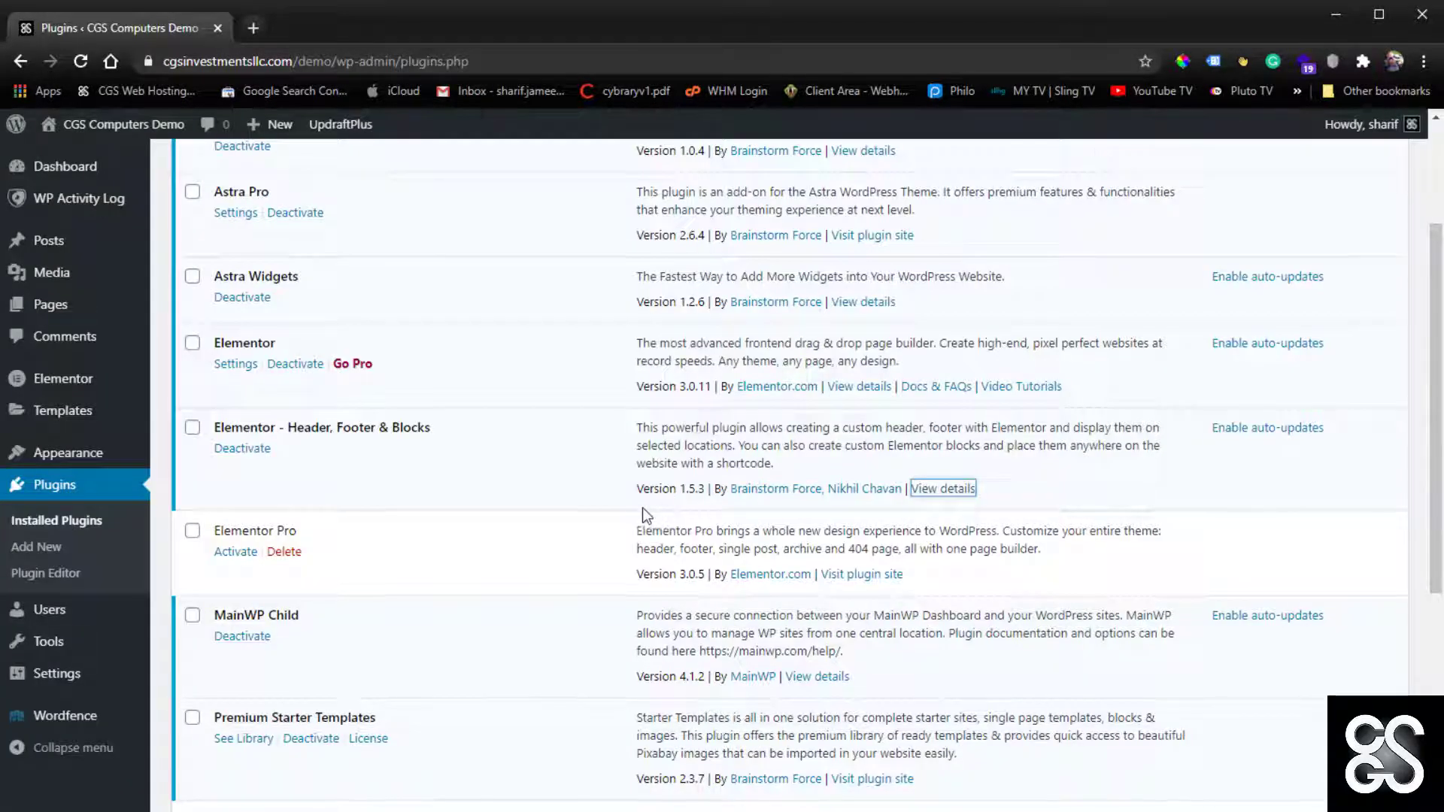
scroll(643, 514, down, 4)
scroll(606, 580, down, 2)
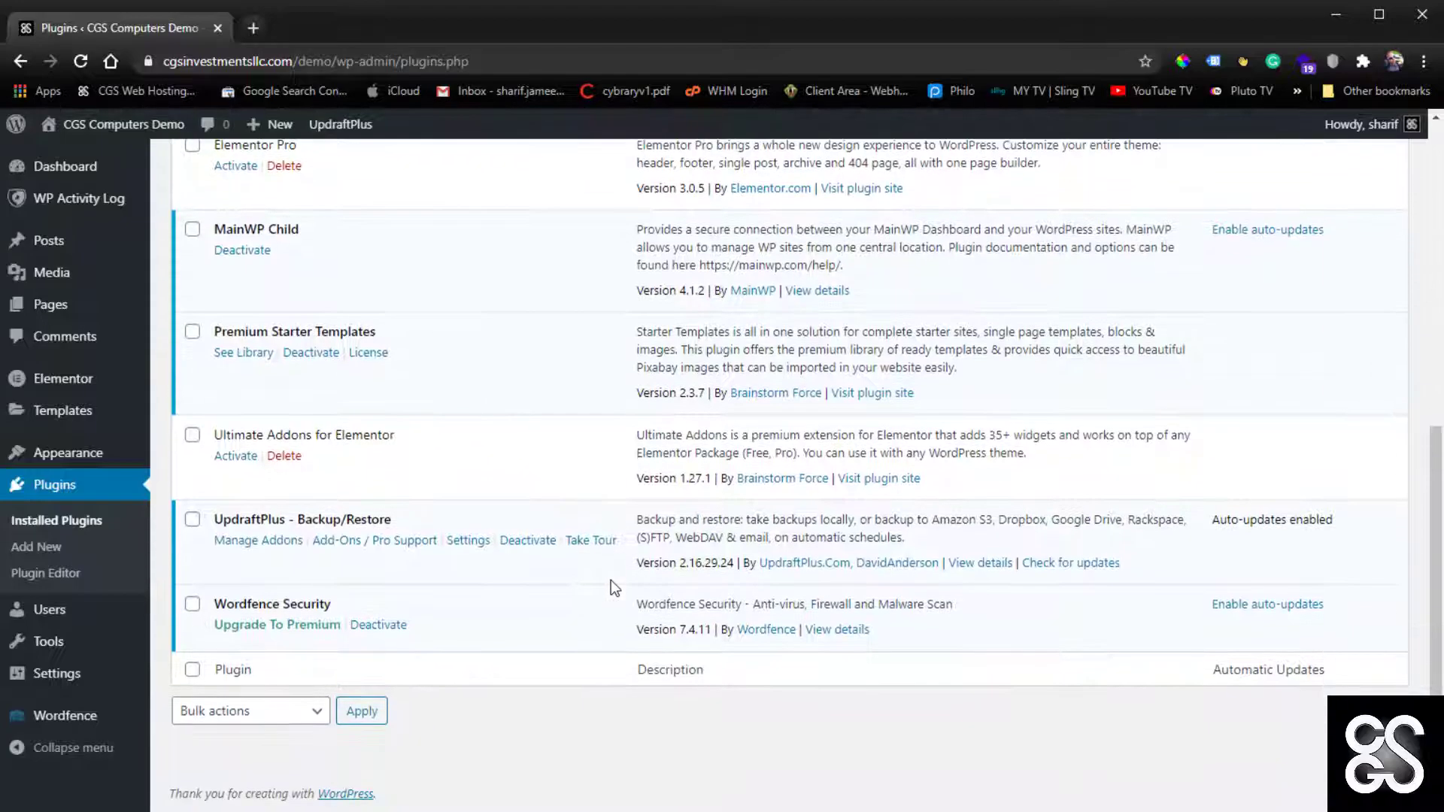
scroll(286, 609, up, 10)
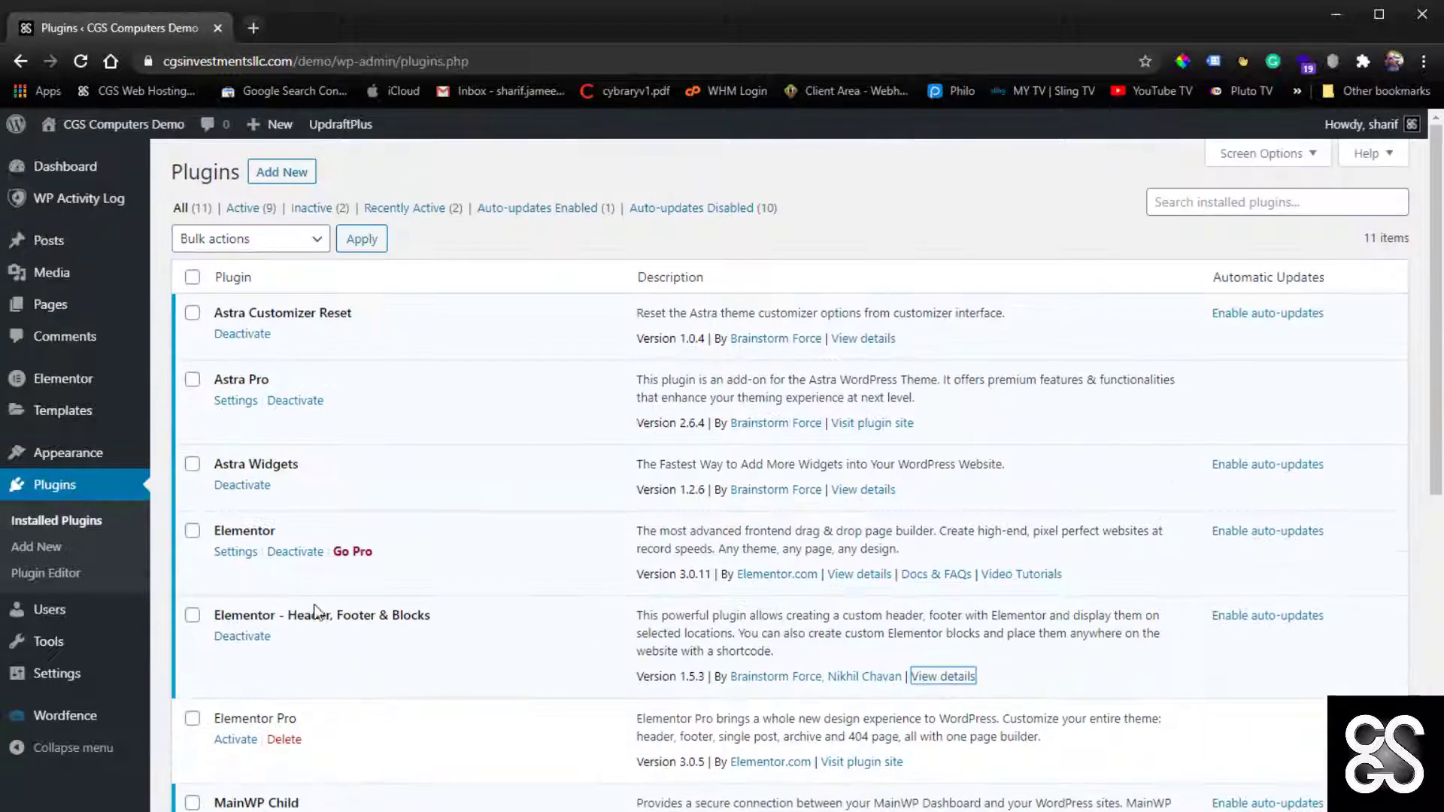
scroll(364, 494, down, 10)
scroll(389, 511, up, 10)
Open Appearance > Header Footer & Blocks to see the still-empty template list
mouse_move(76, 452)
click(188, 598)
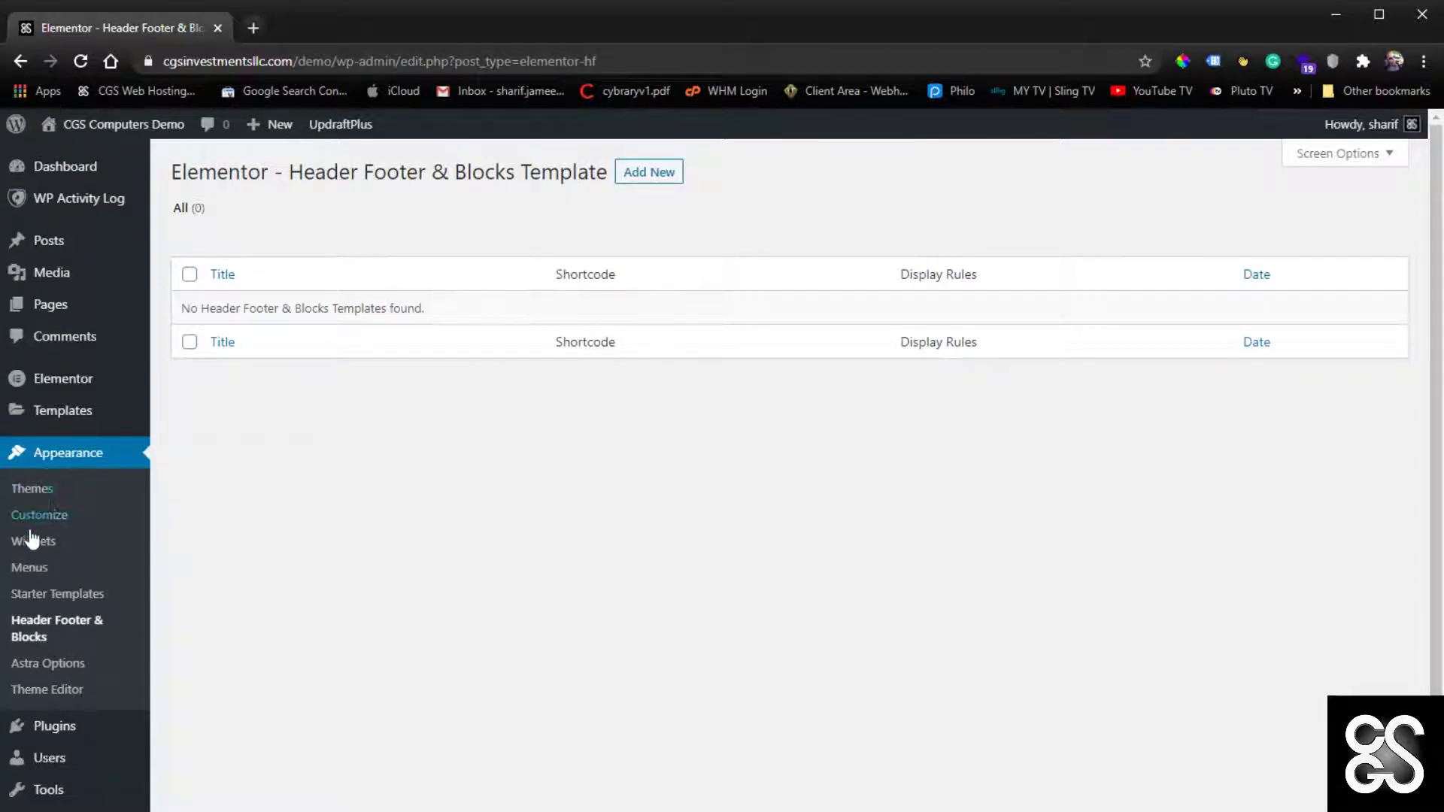
mouse_move(63, 417)
Create a 'Main Header' template of type Header, displayed on the Entire Website, and publish it
click(662, 189)
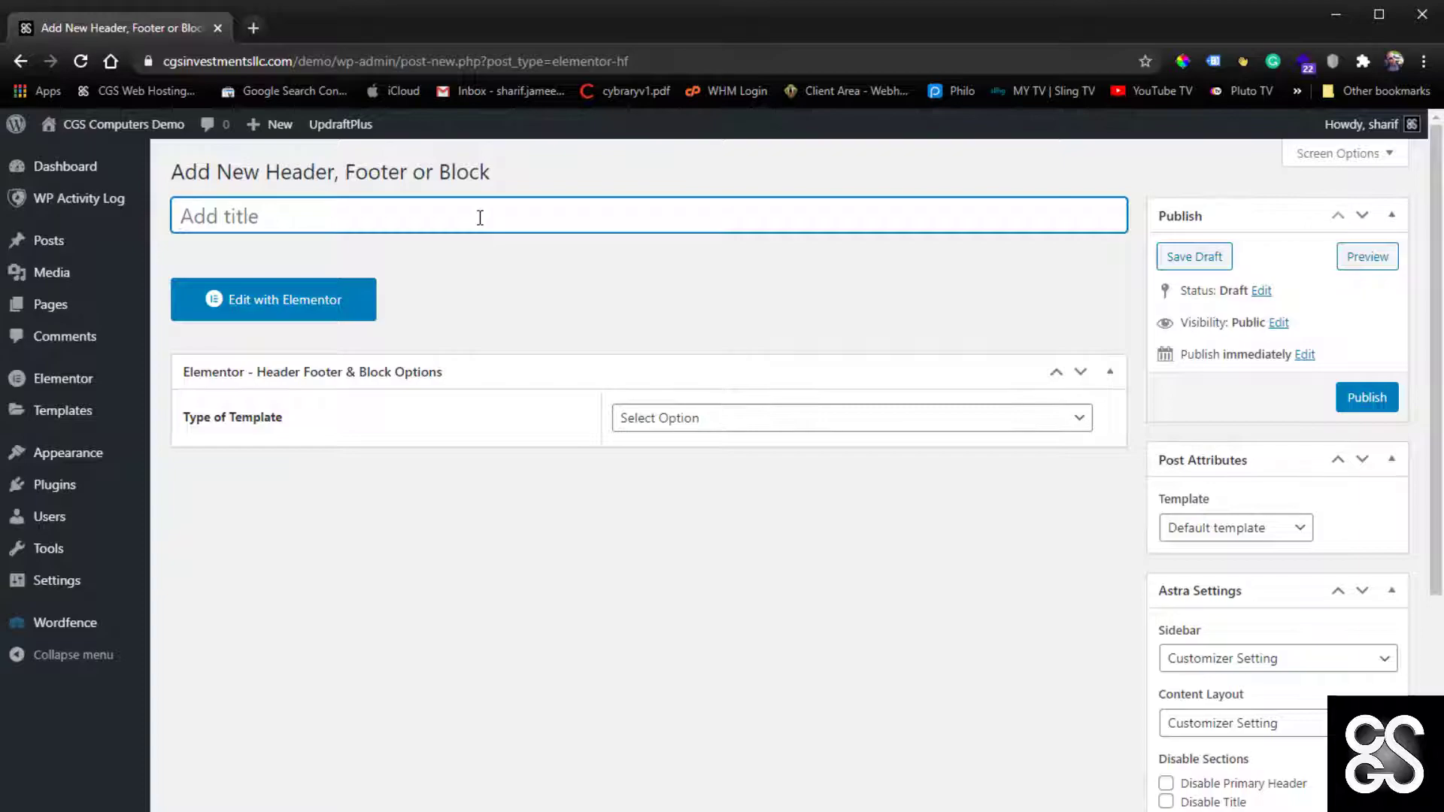
text(Main Header)
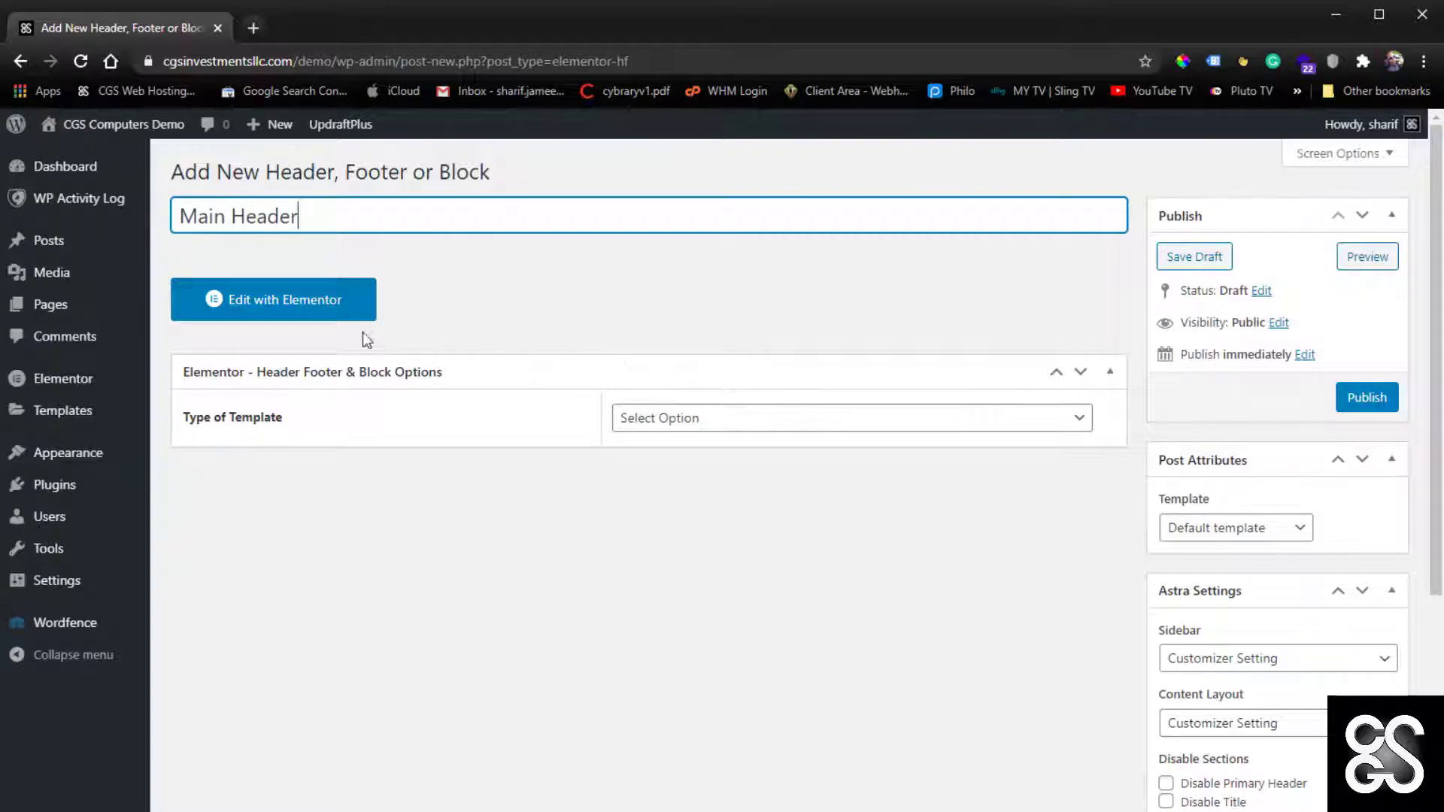
click(705, 423)
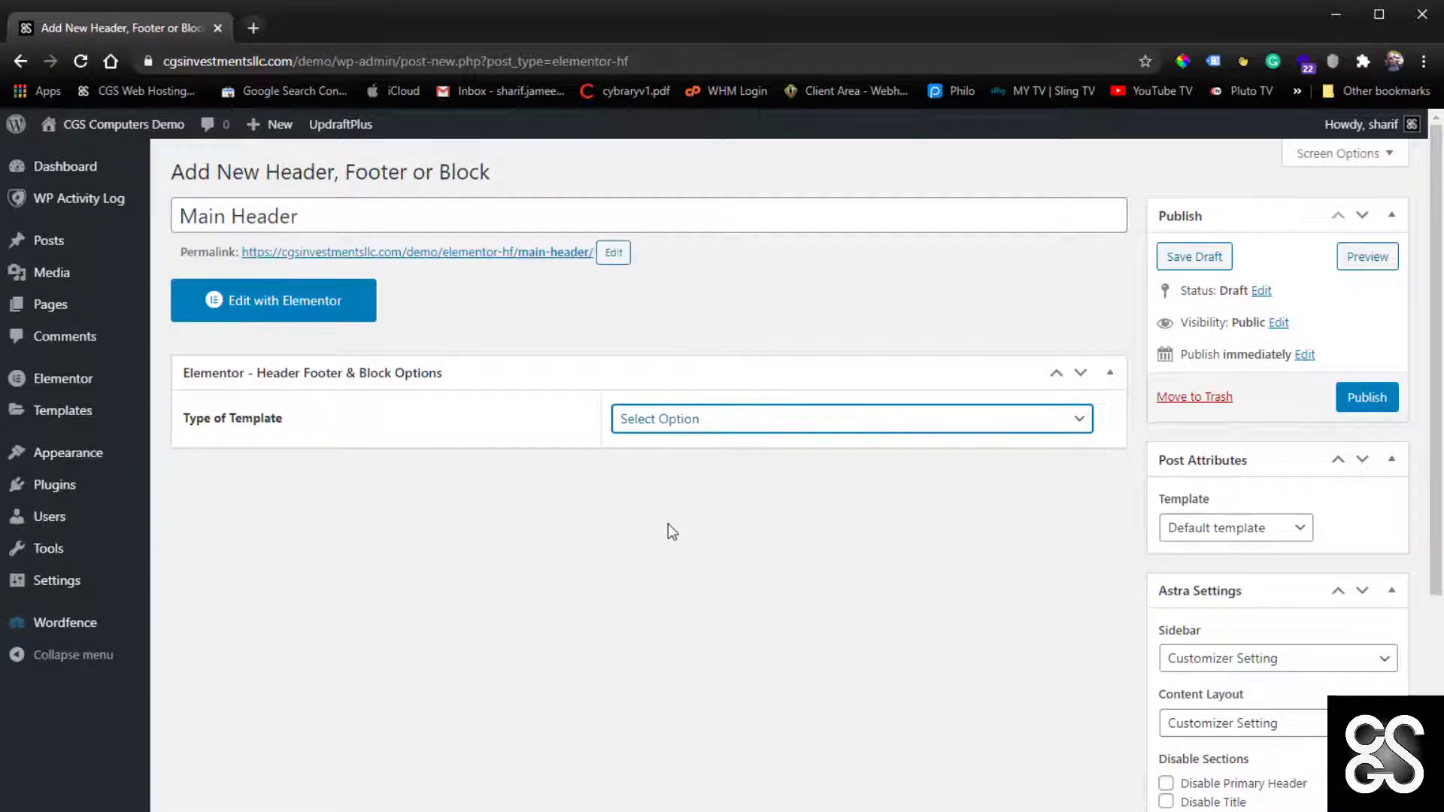
click(657, 462)
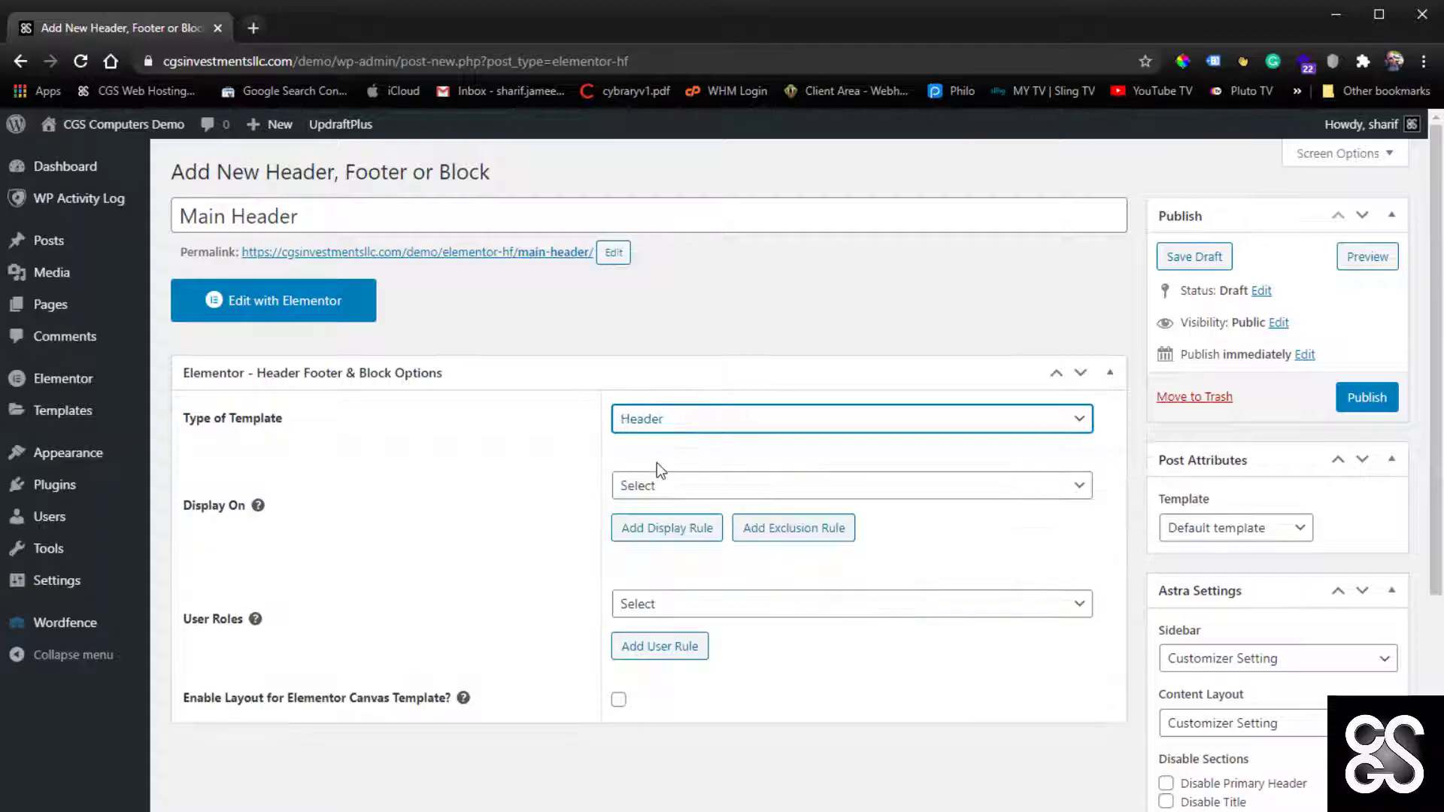
click(696, 485)
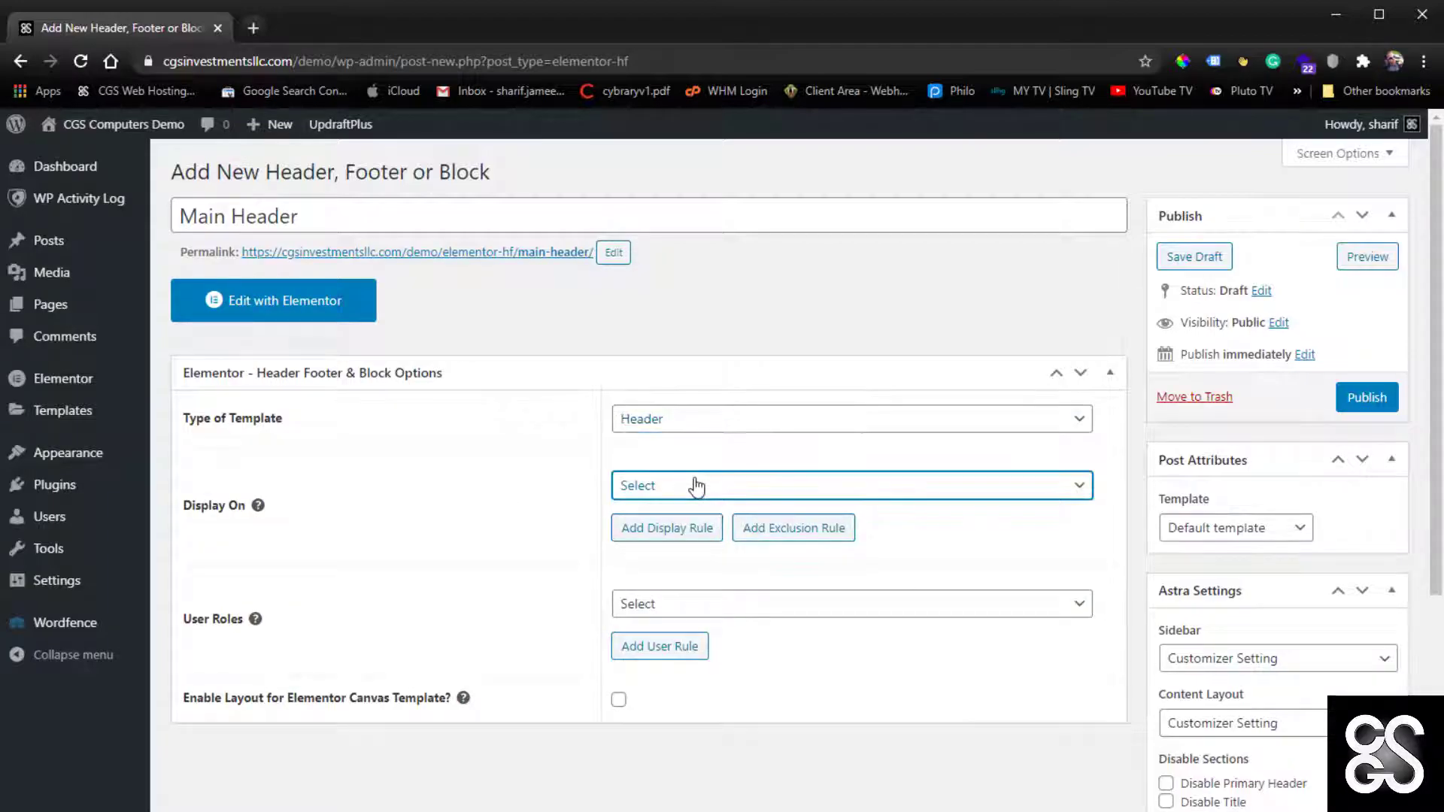
click(675, 547)
click(1376, 398)
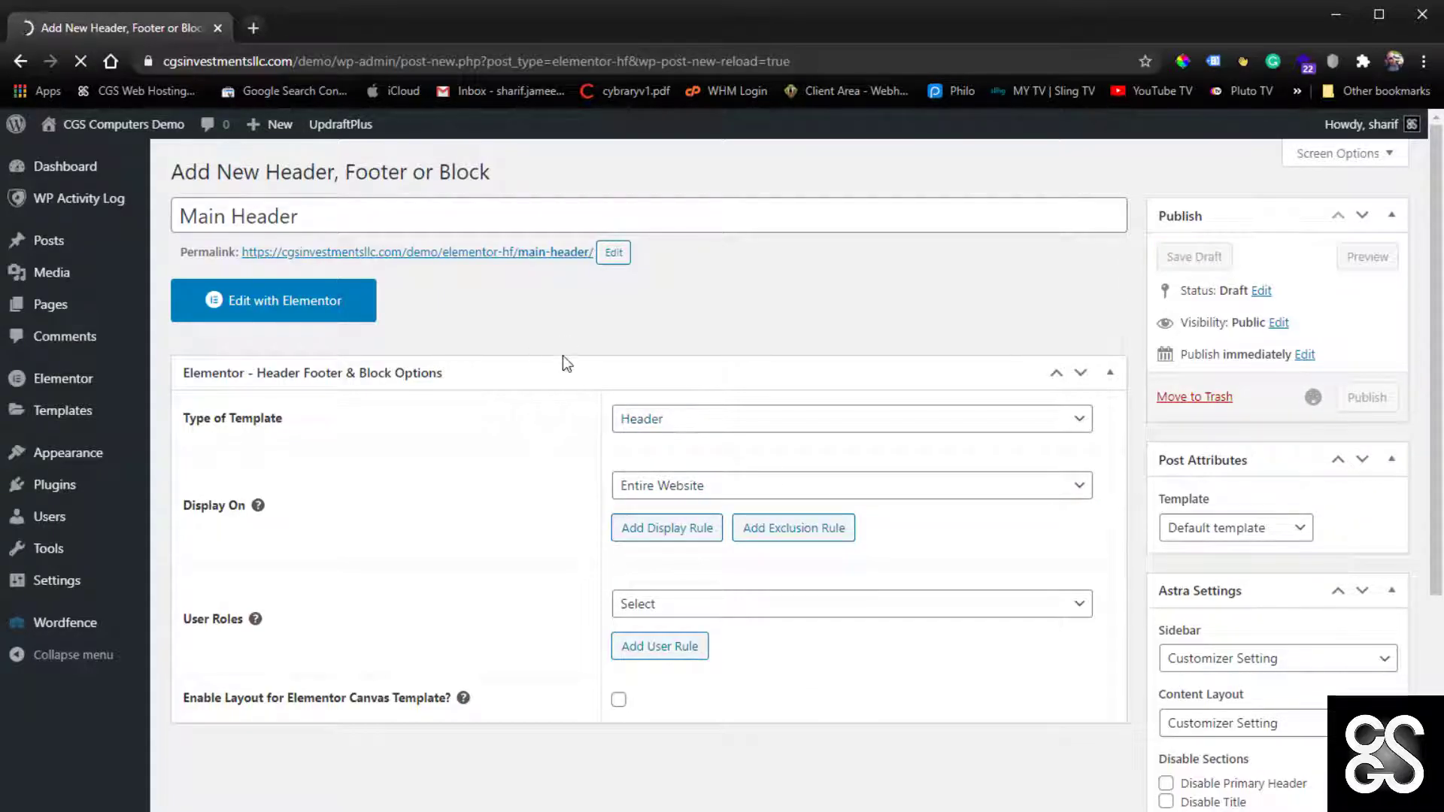
Open the Main Header in Elementor and add a new single-column section
click(297, 357)
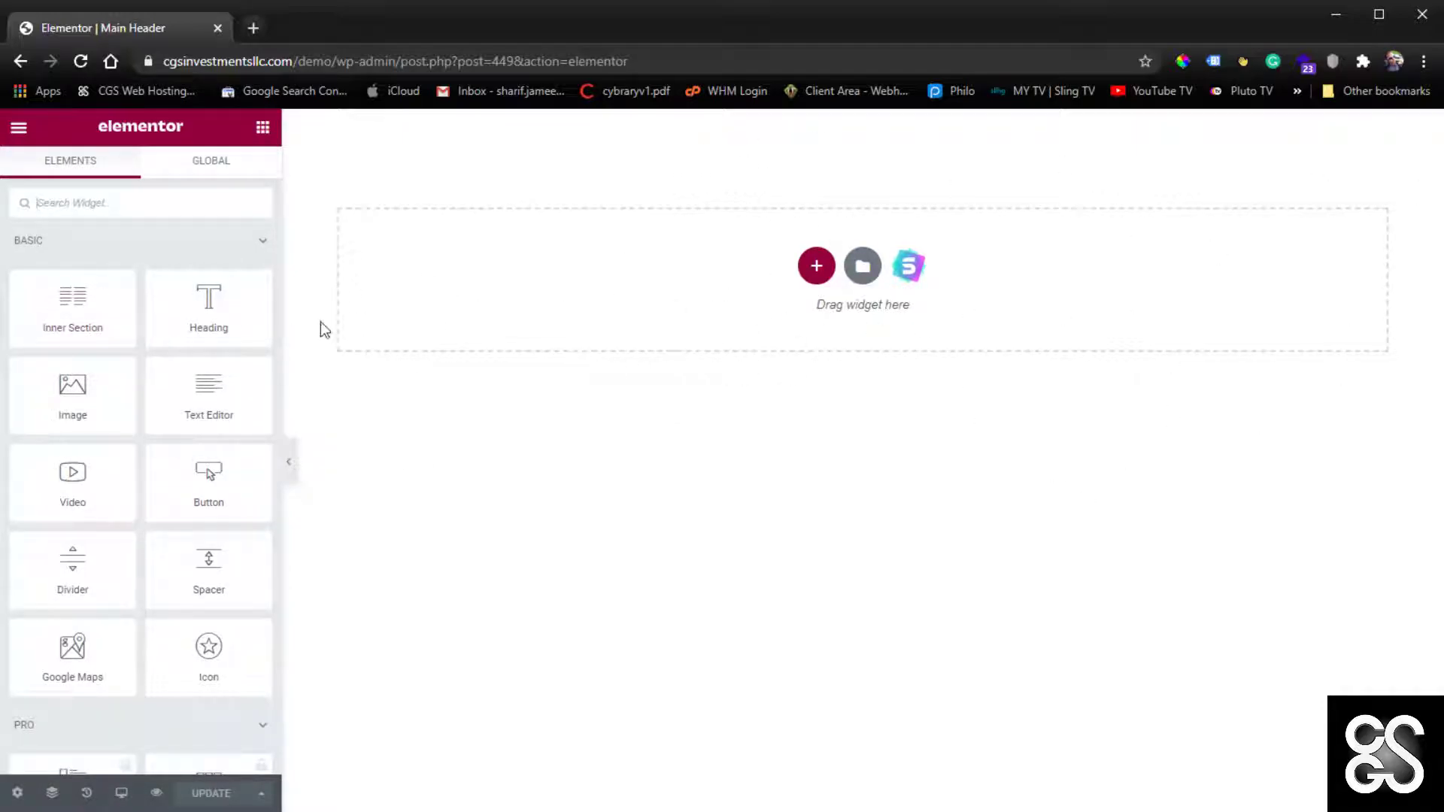
click(817, 265)
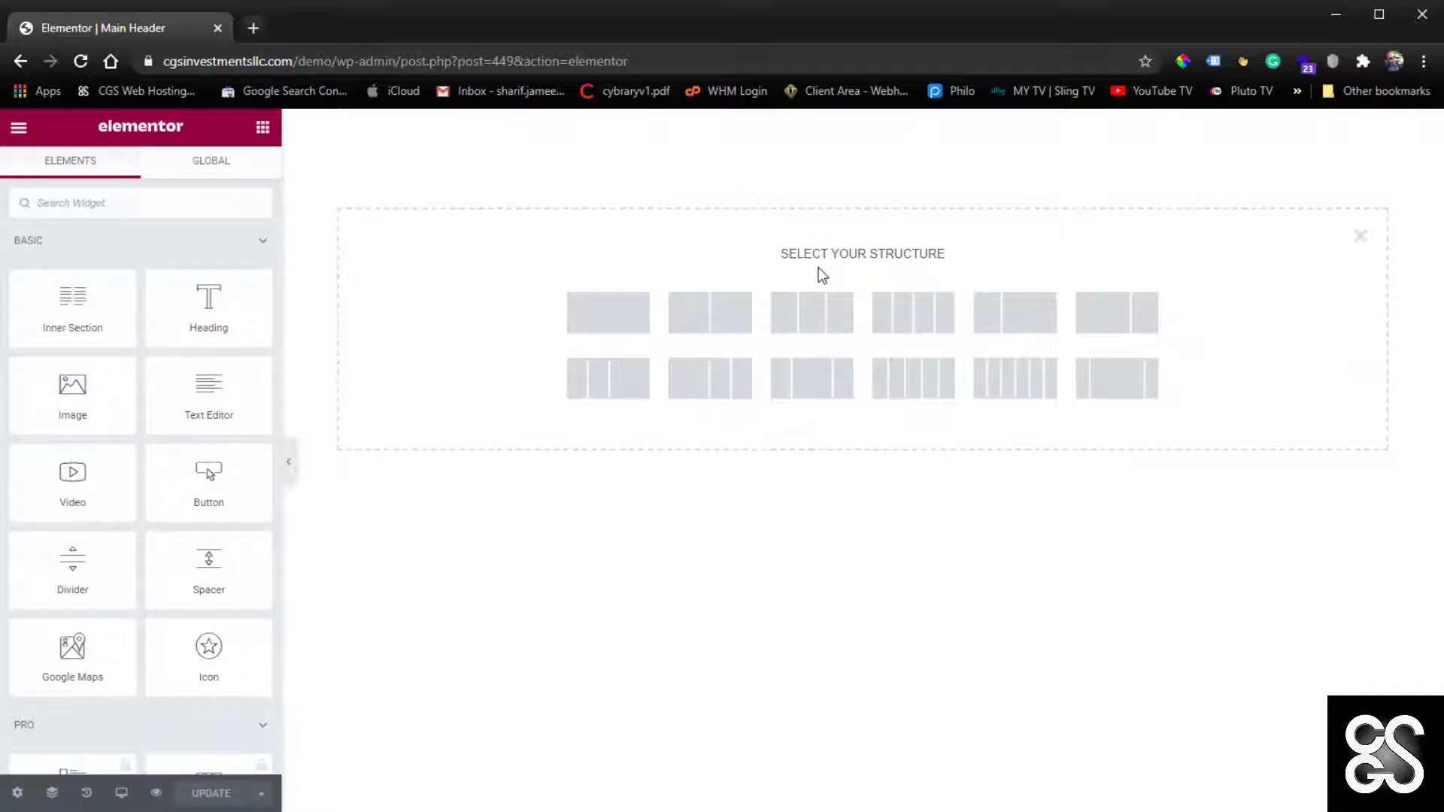
click(612, 319)
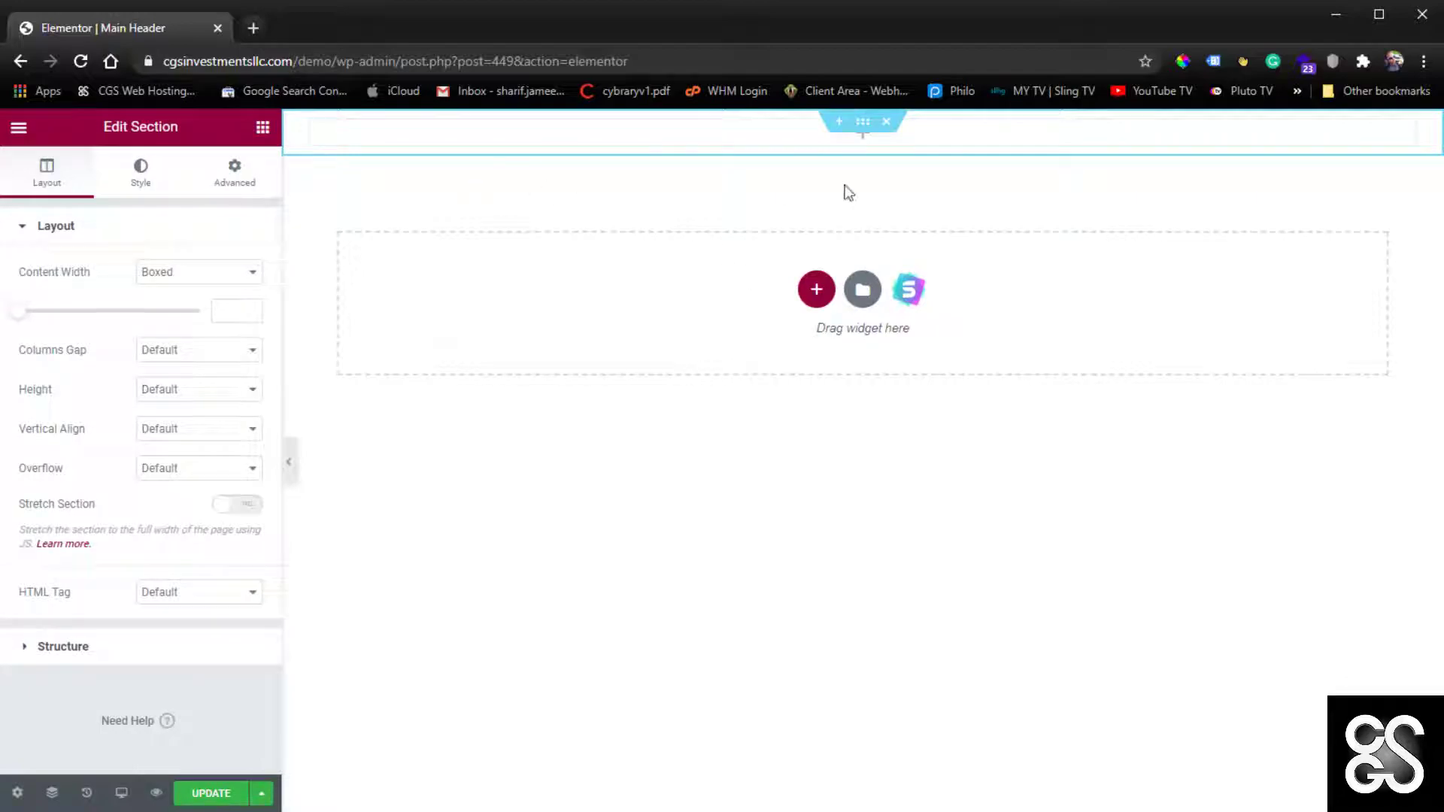
Drop an Inner Section into the header and add a third column to it
click(263, 126)
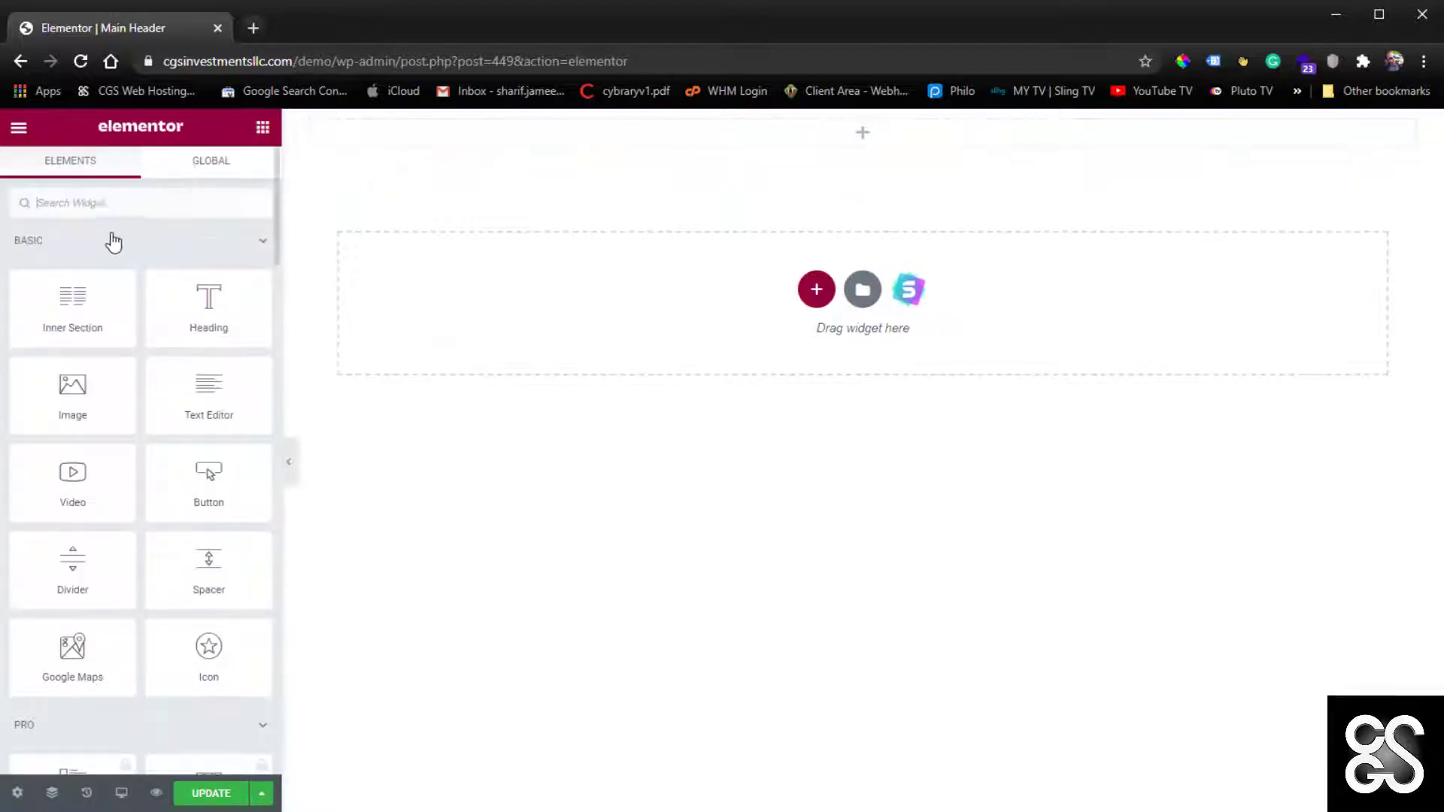
drag(72, 308, 860, 142)
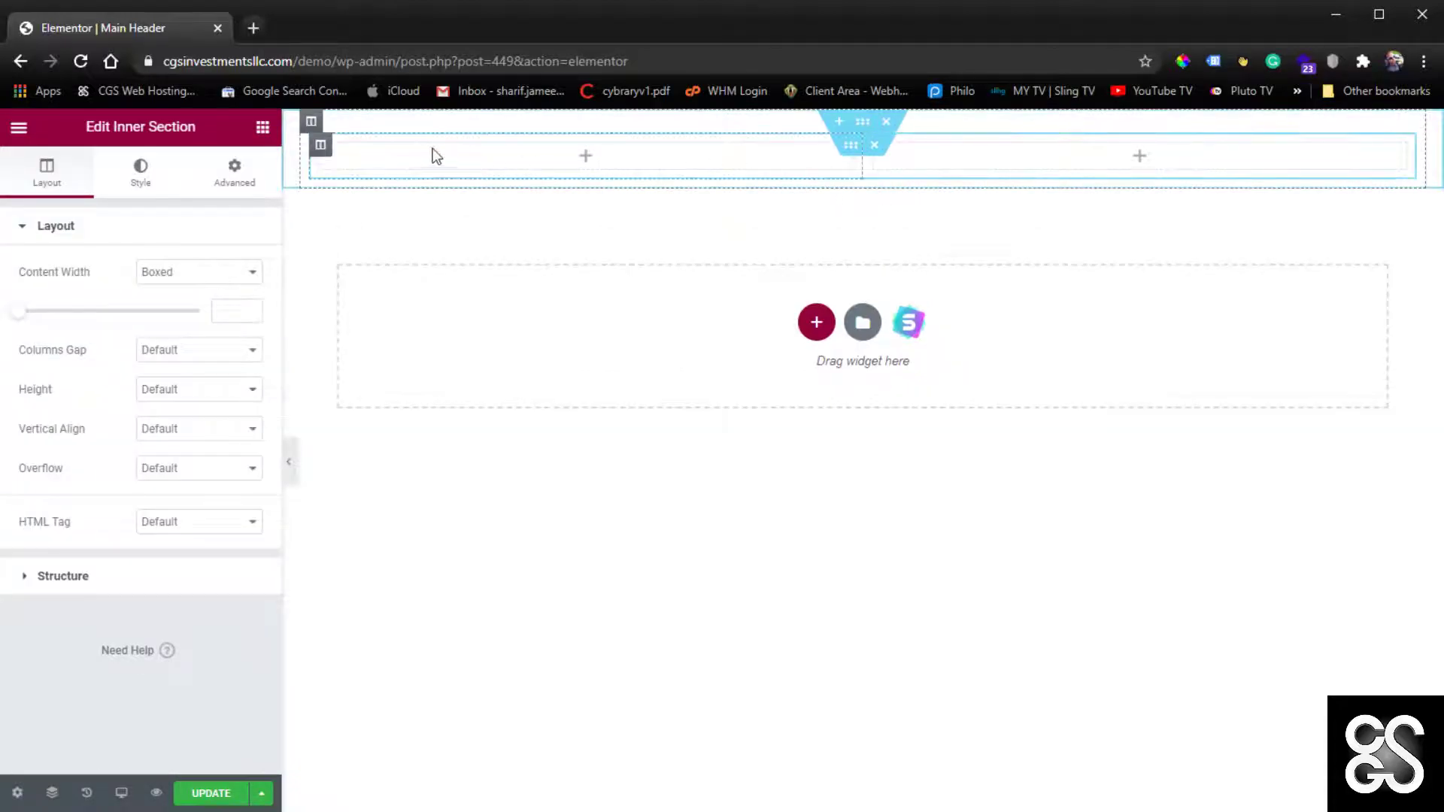
right_click(321, 146)
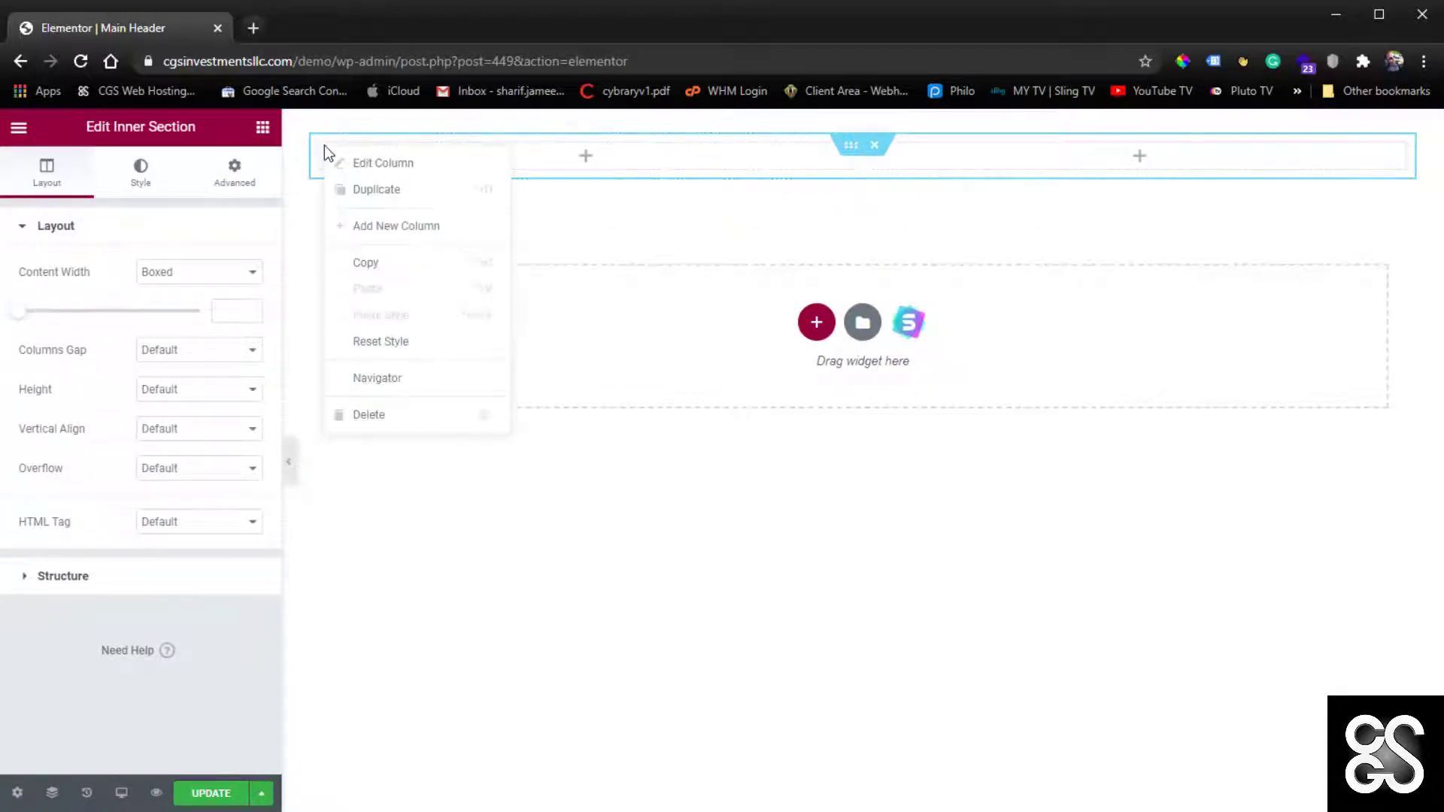
click(389, 227)
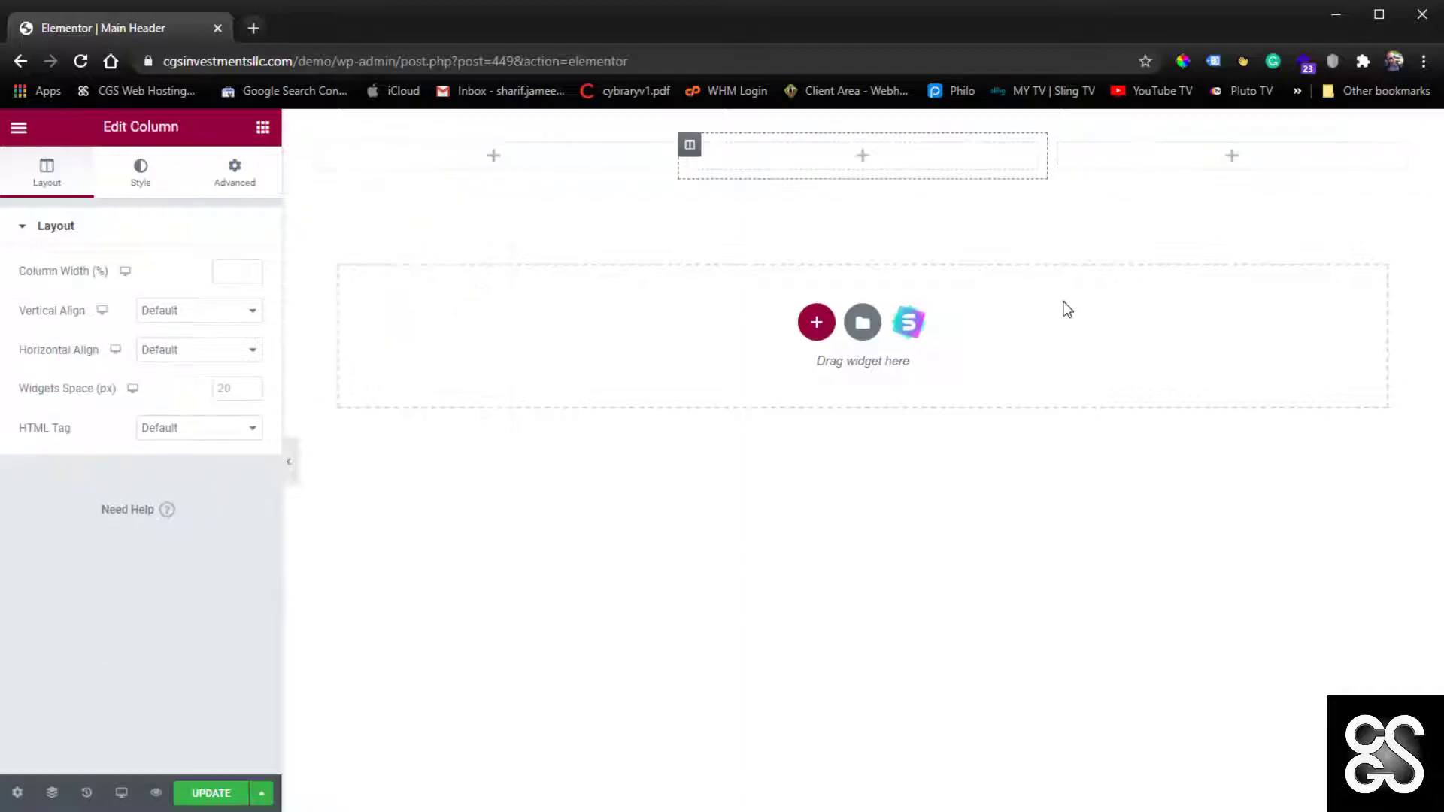
click(864, 125)
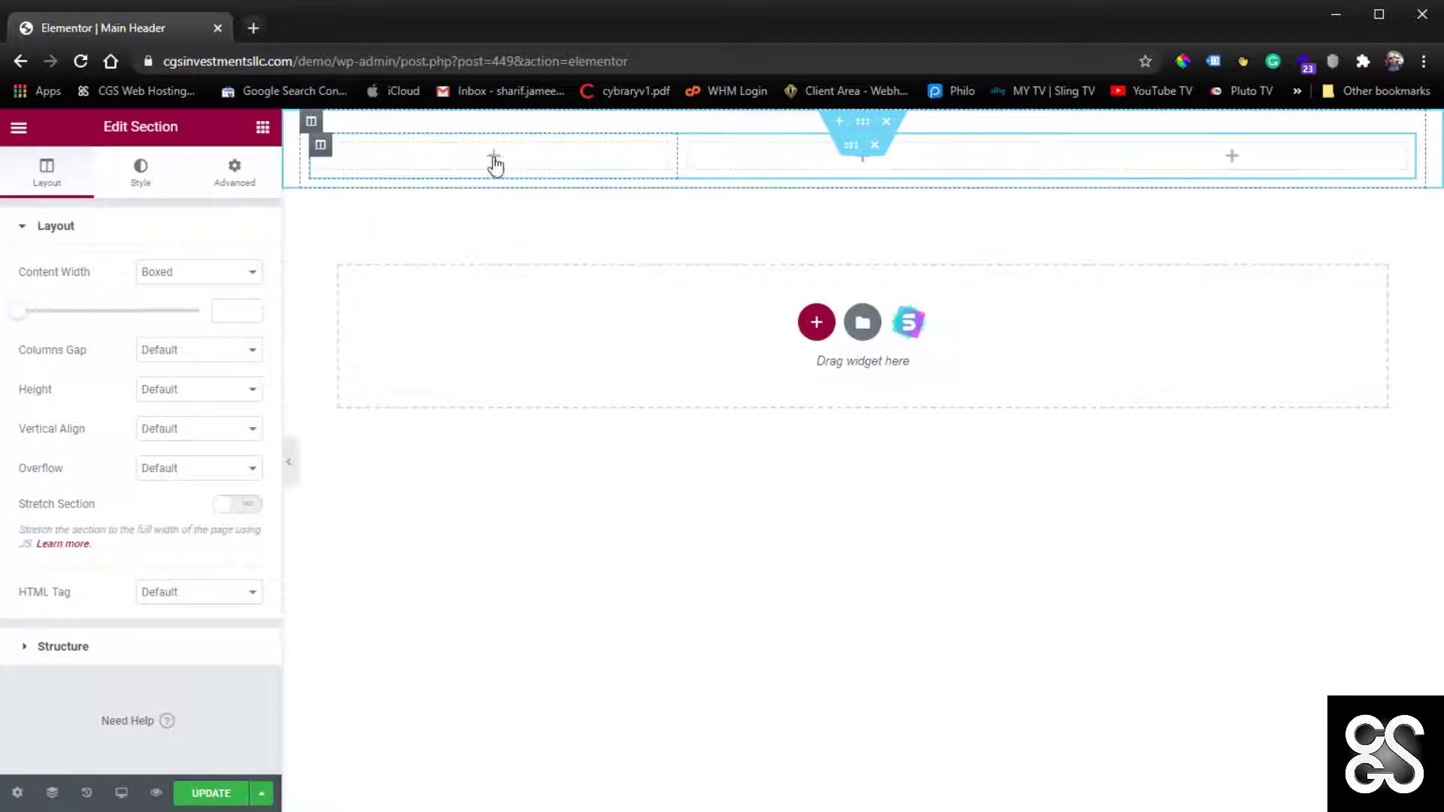
Scroll the Elements panel to the Header, Footer & Blocks widgets such as Site Logo, Site Title and Search
click(262, 129)
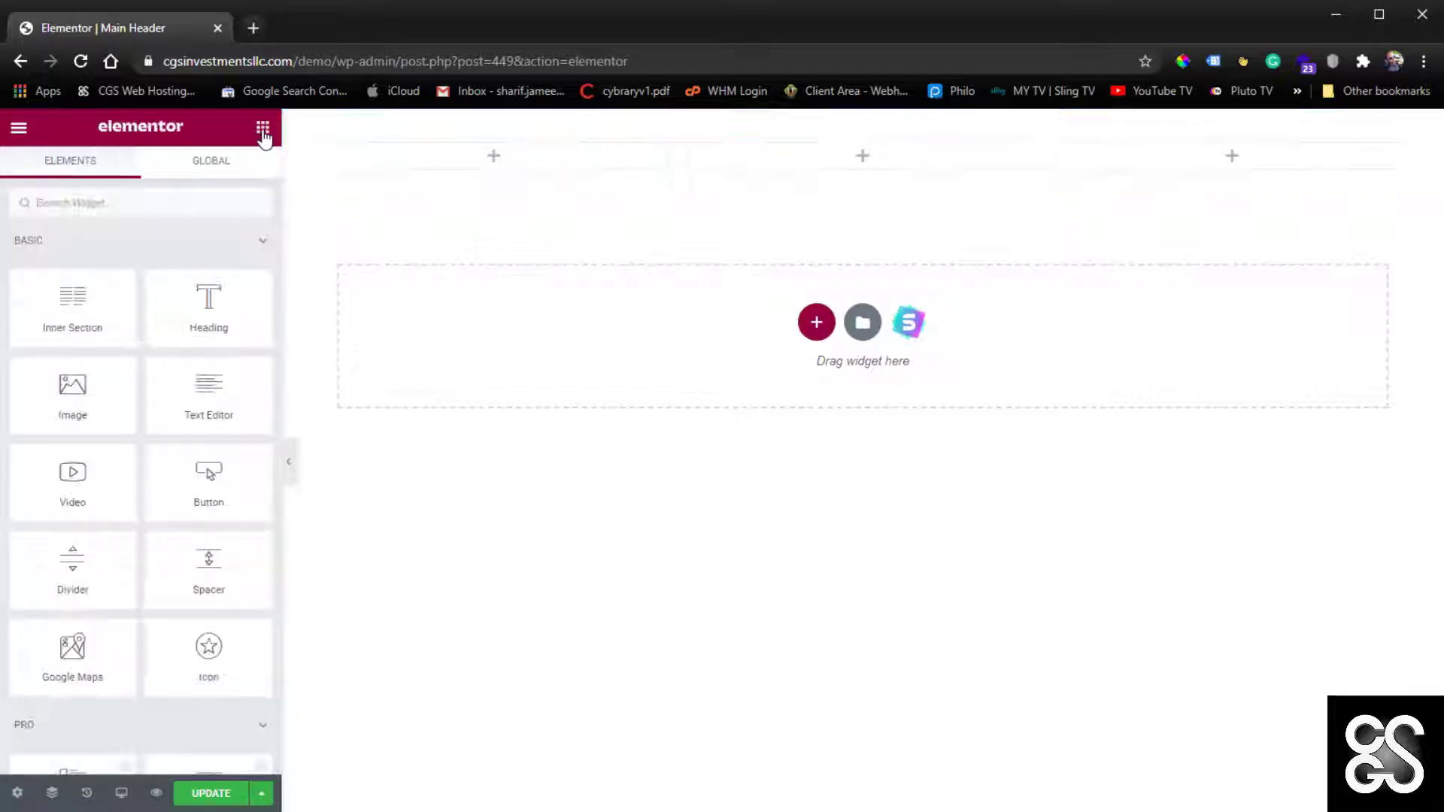
scroll(211, 421, down, 7)
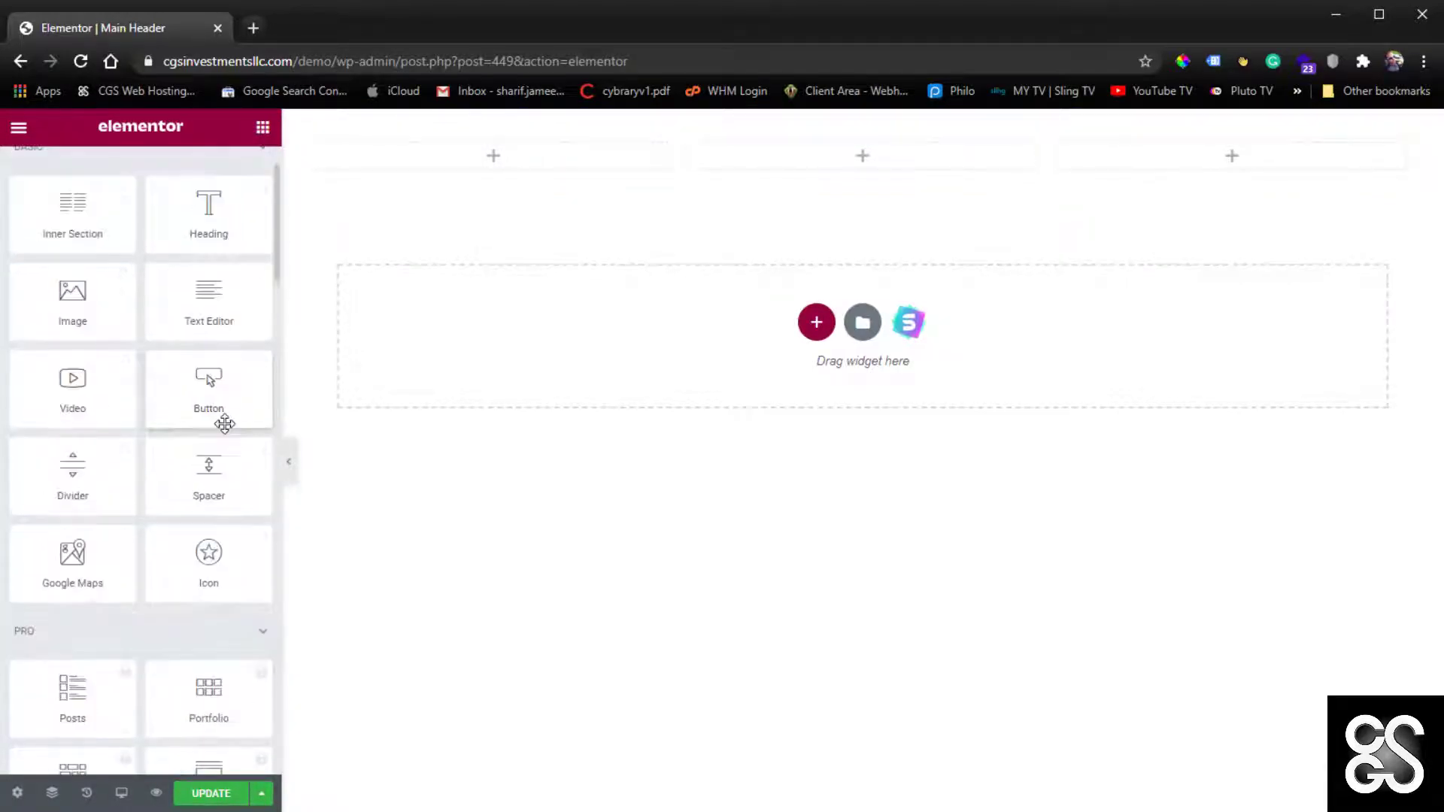
scroll(224, 424, down, 15)
scroll(229, 431, up, 3)
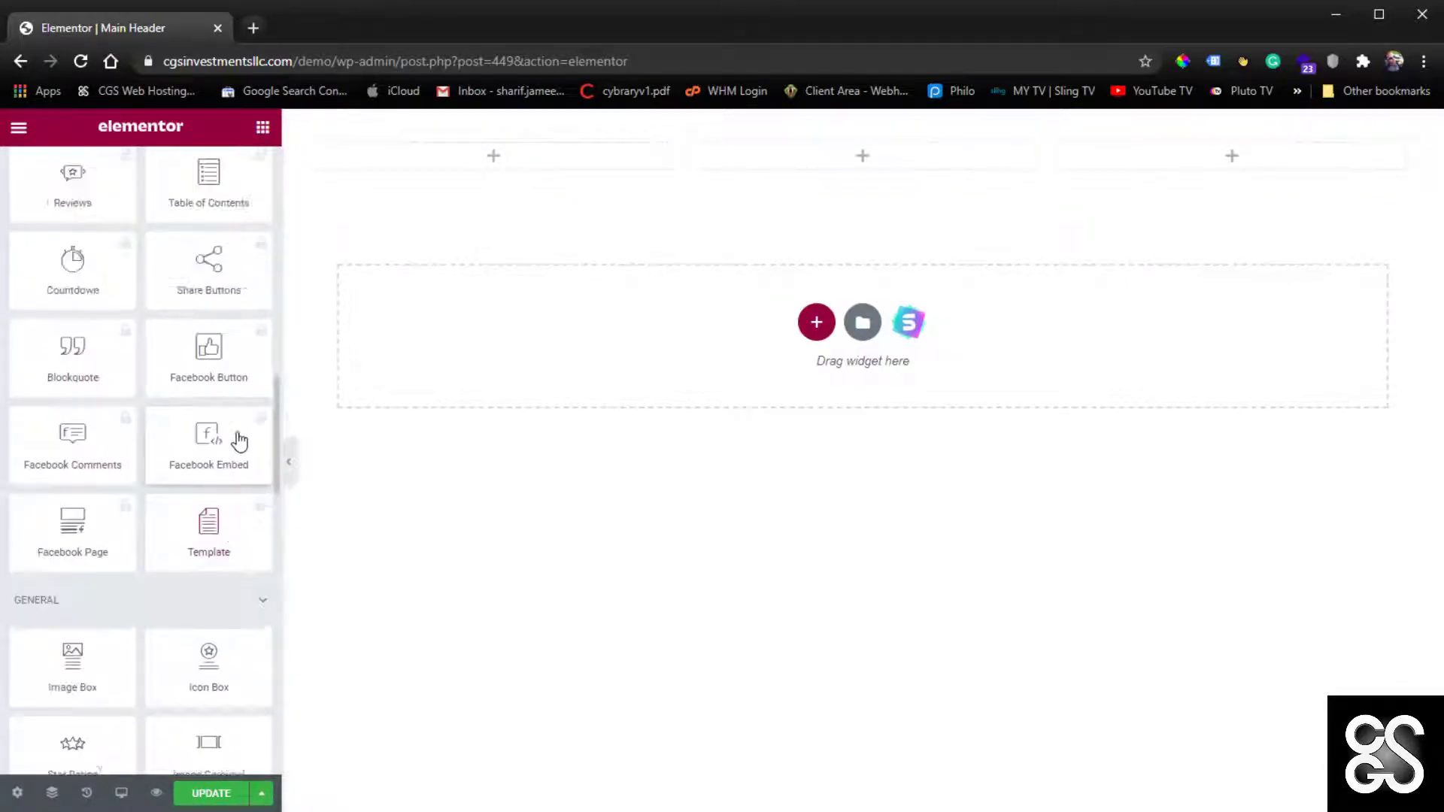
scroll(239, 440, up, 10)
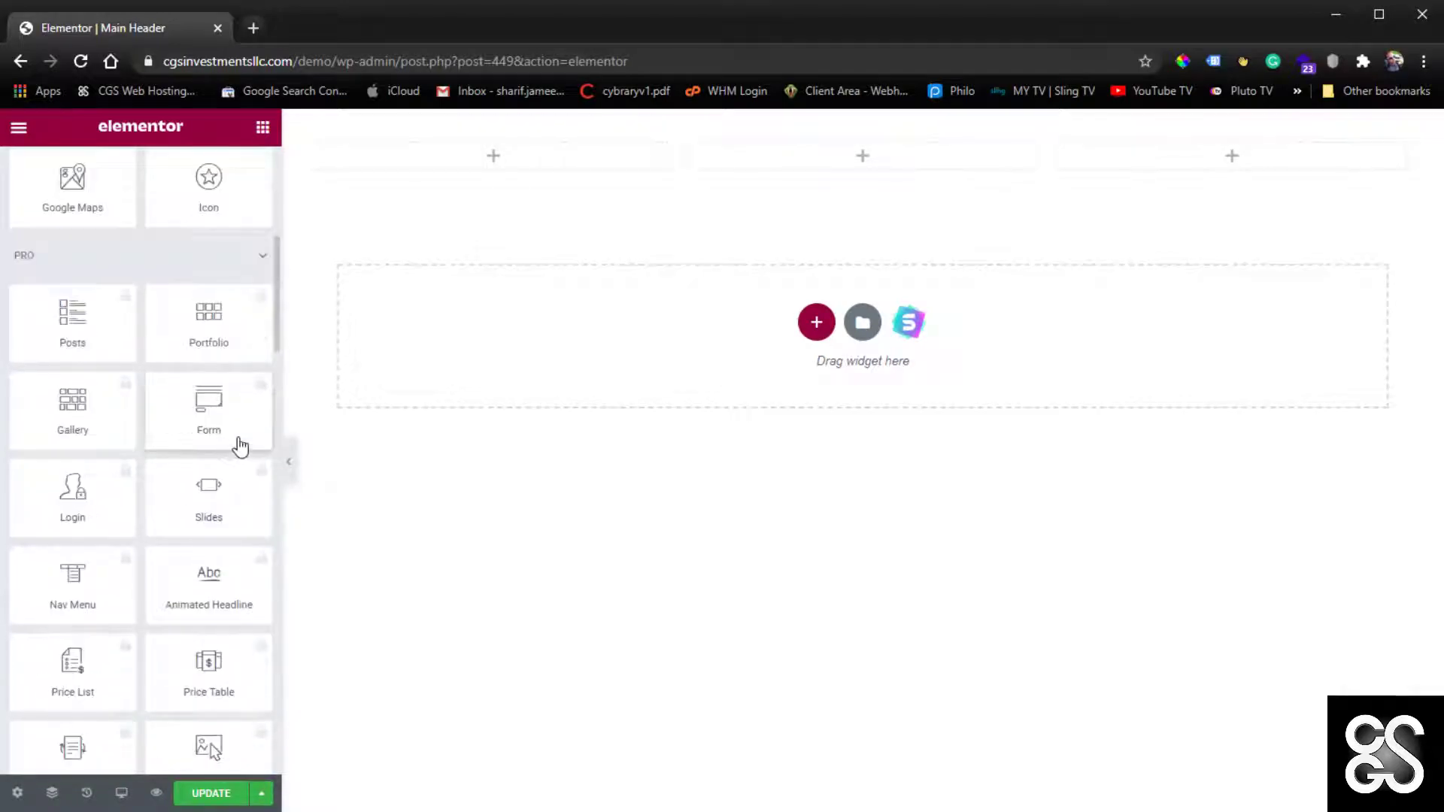
scroll(241, 448, down, 9)
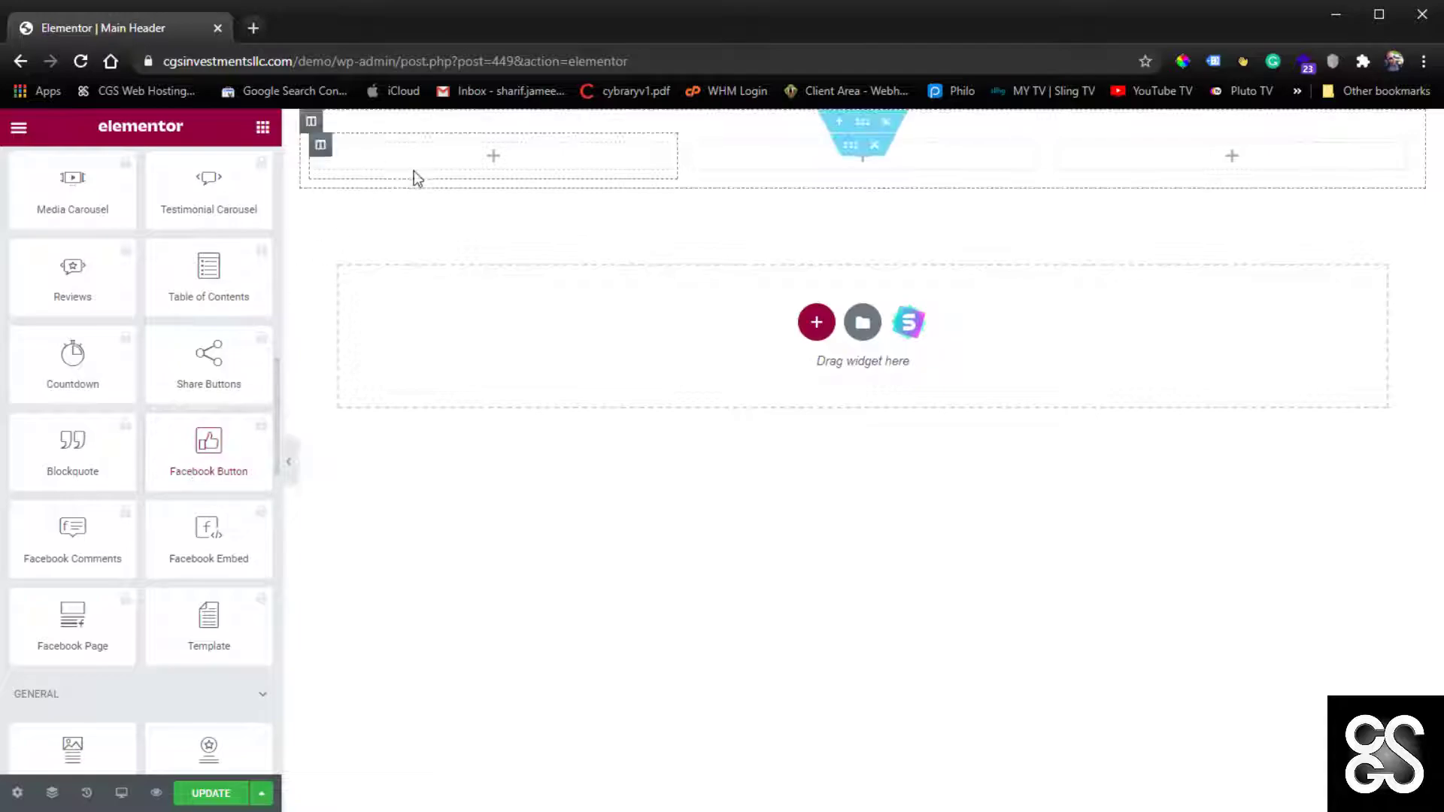
scroll(207, 549, up, 5)
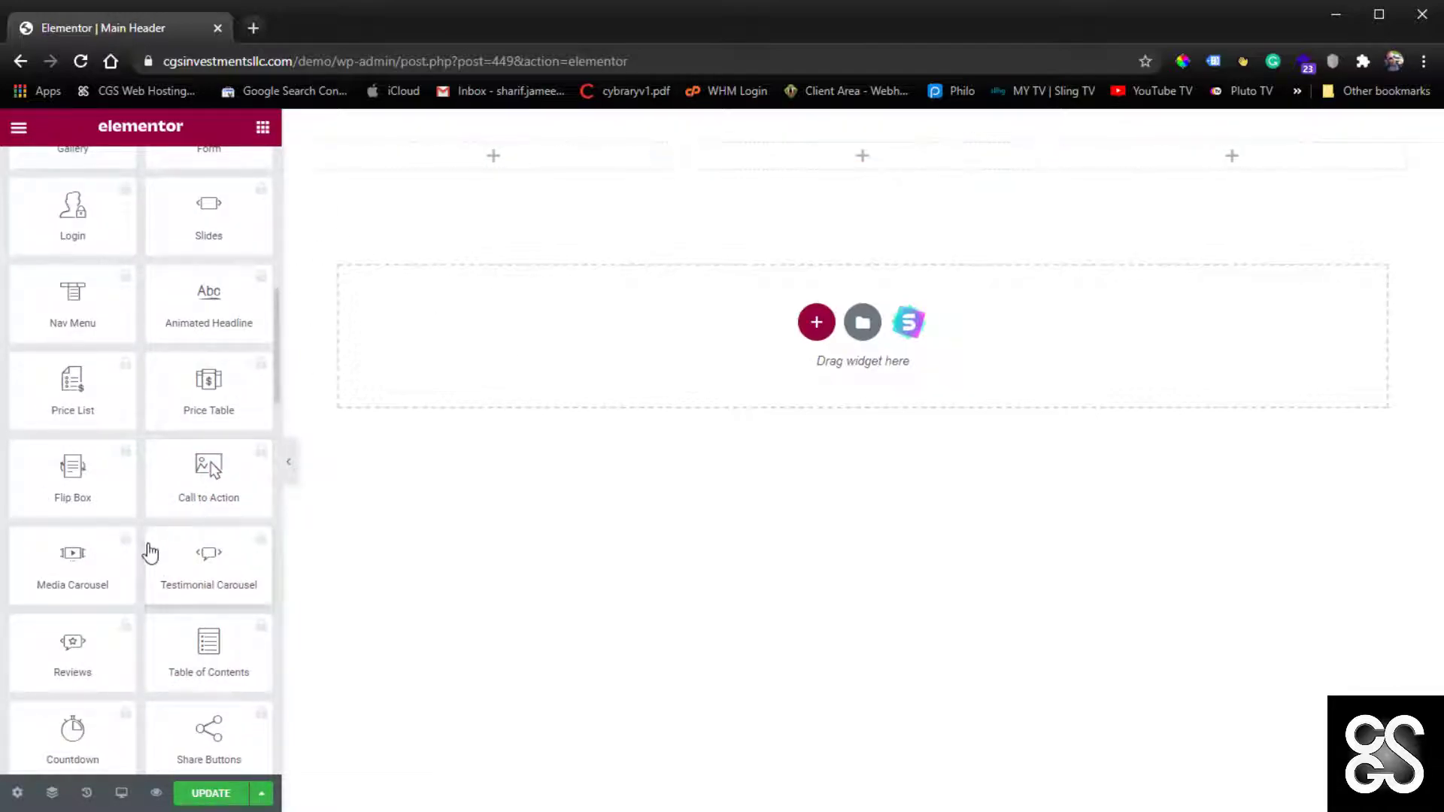
scroll(154, 553, down, 4)
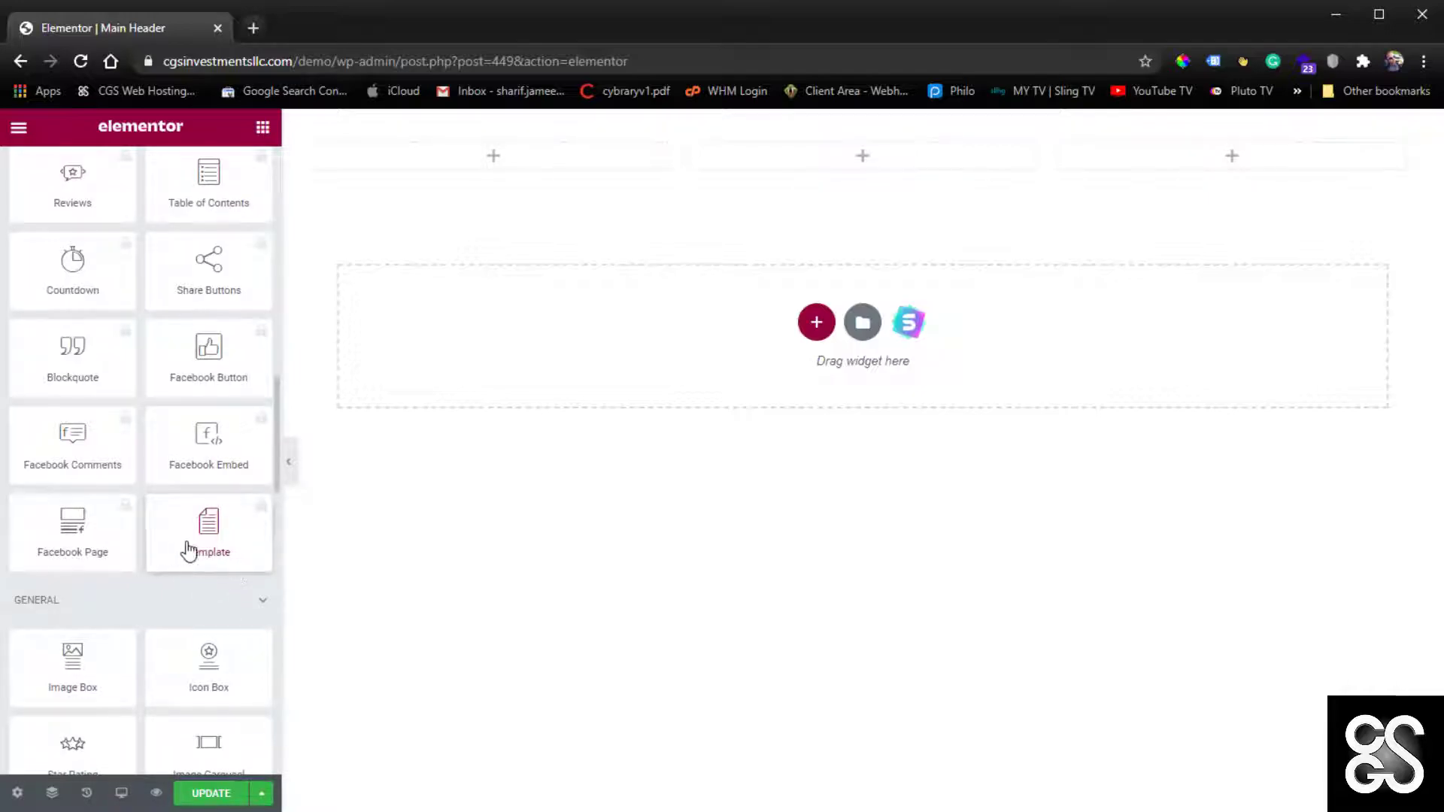
scroll(183, 548, up, 10)
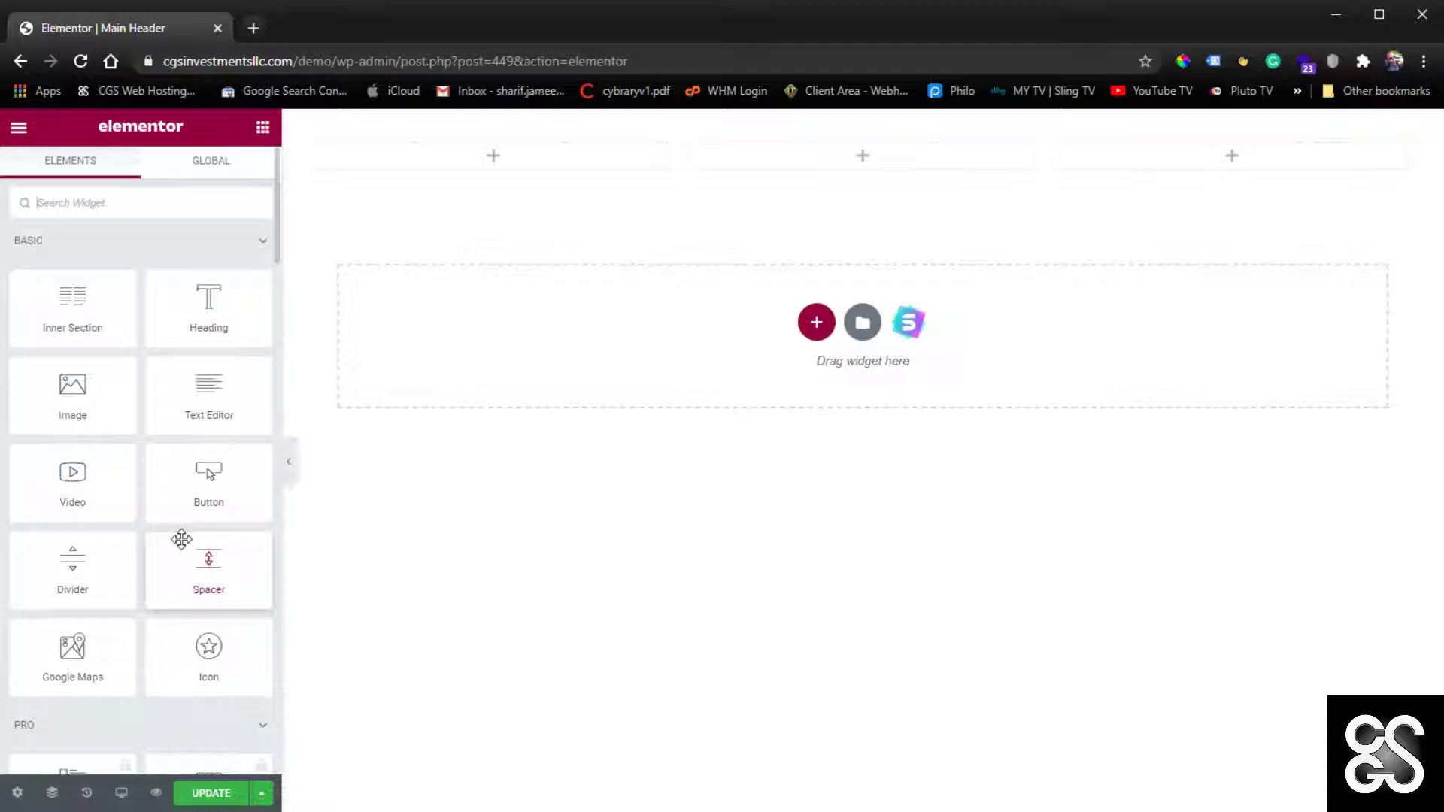
scroll(197, 493, down, 15)
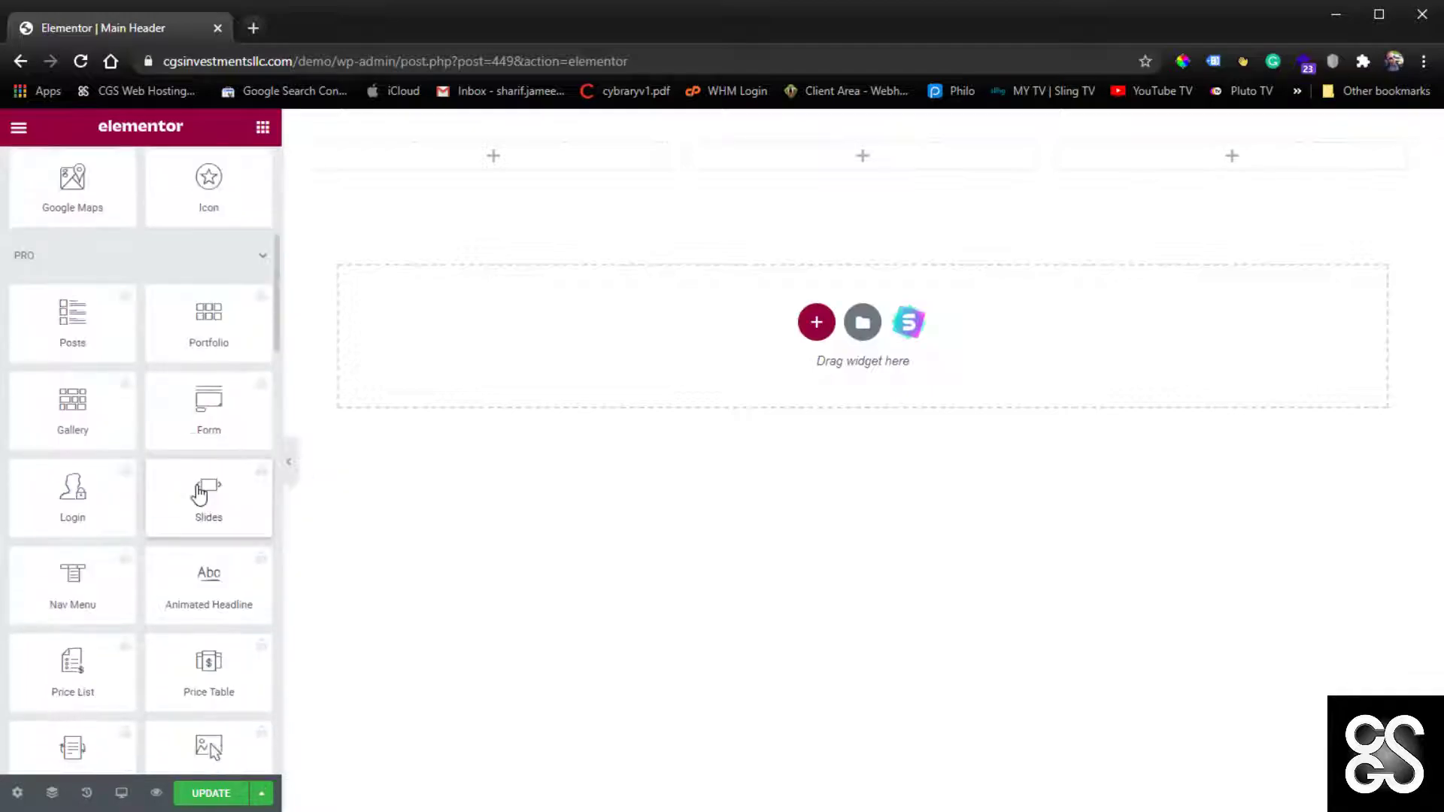
scroll(197, 492, down, 18)
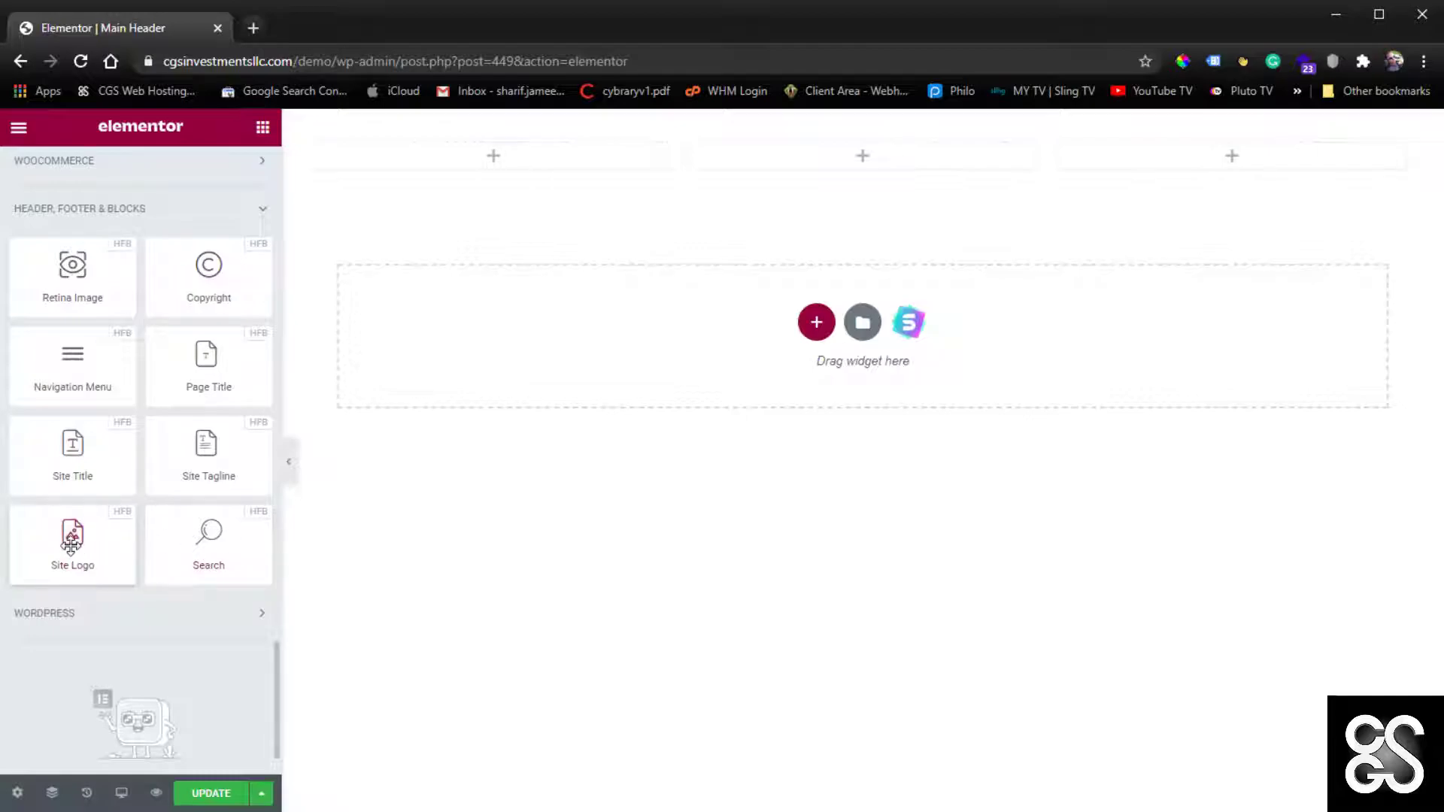
Put the Site Logo in the first column at Thumbnail 150 x 150 and narrow that column to about 9.9%
drag(72, 542, 485, 164)
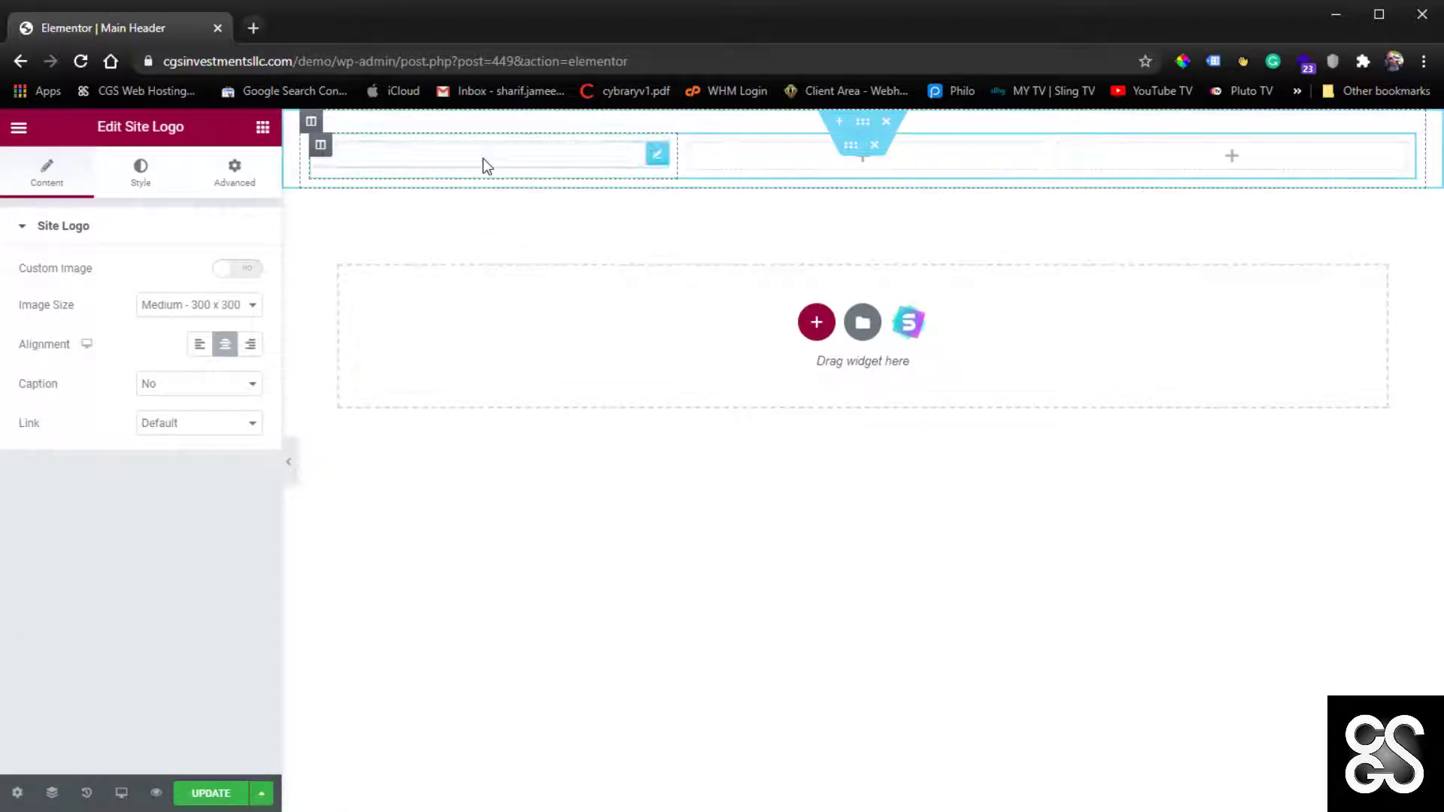
click(251, 306)
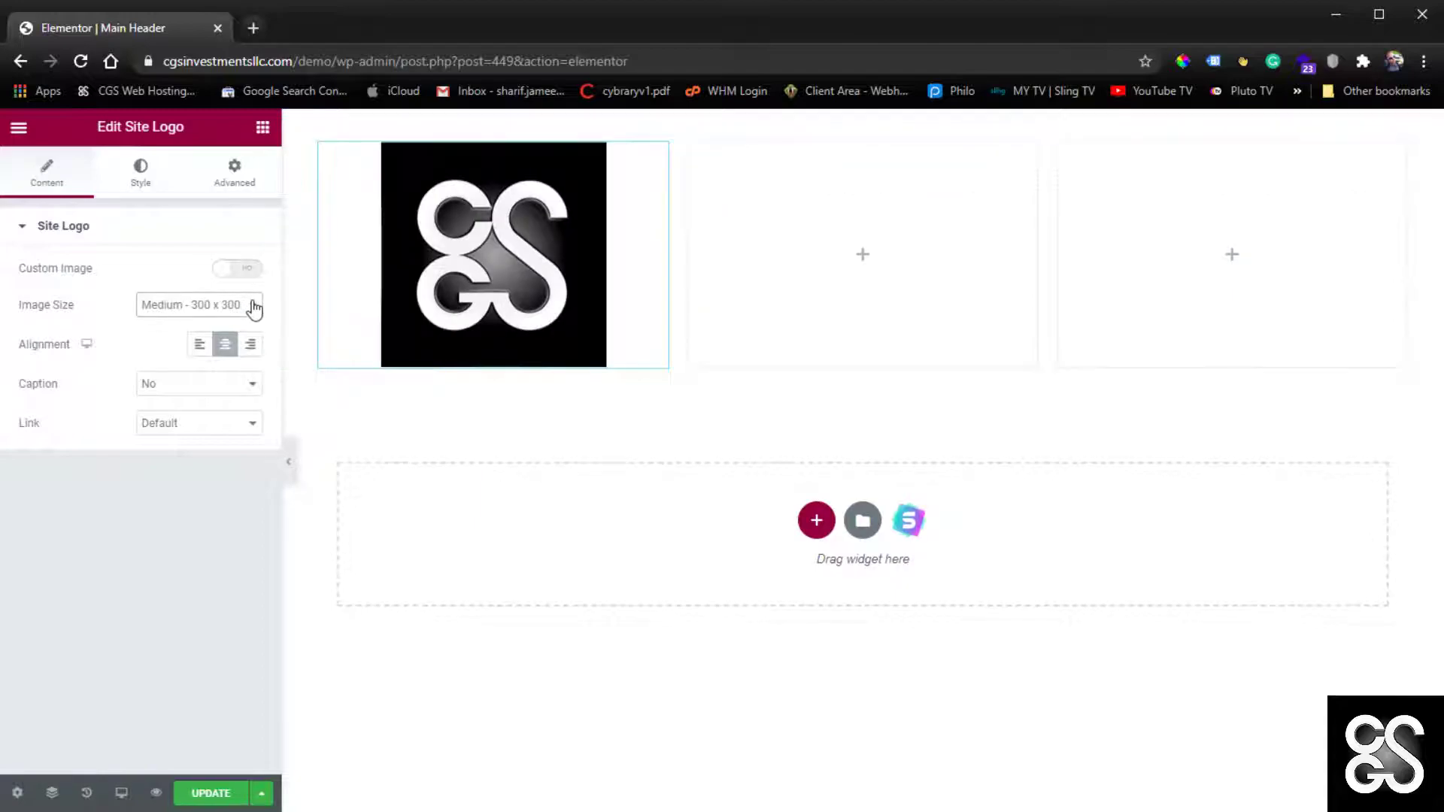
click(237, 327)
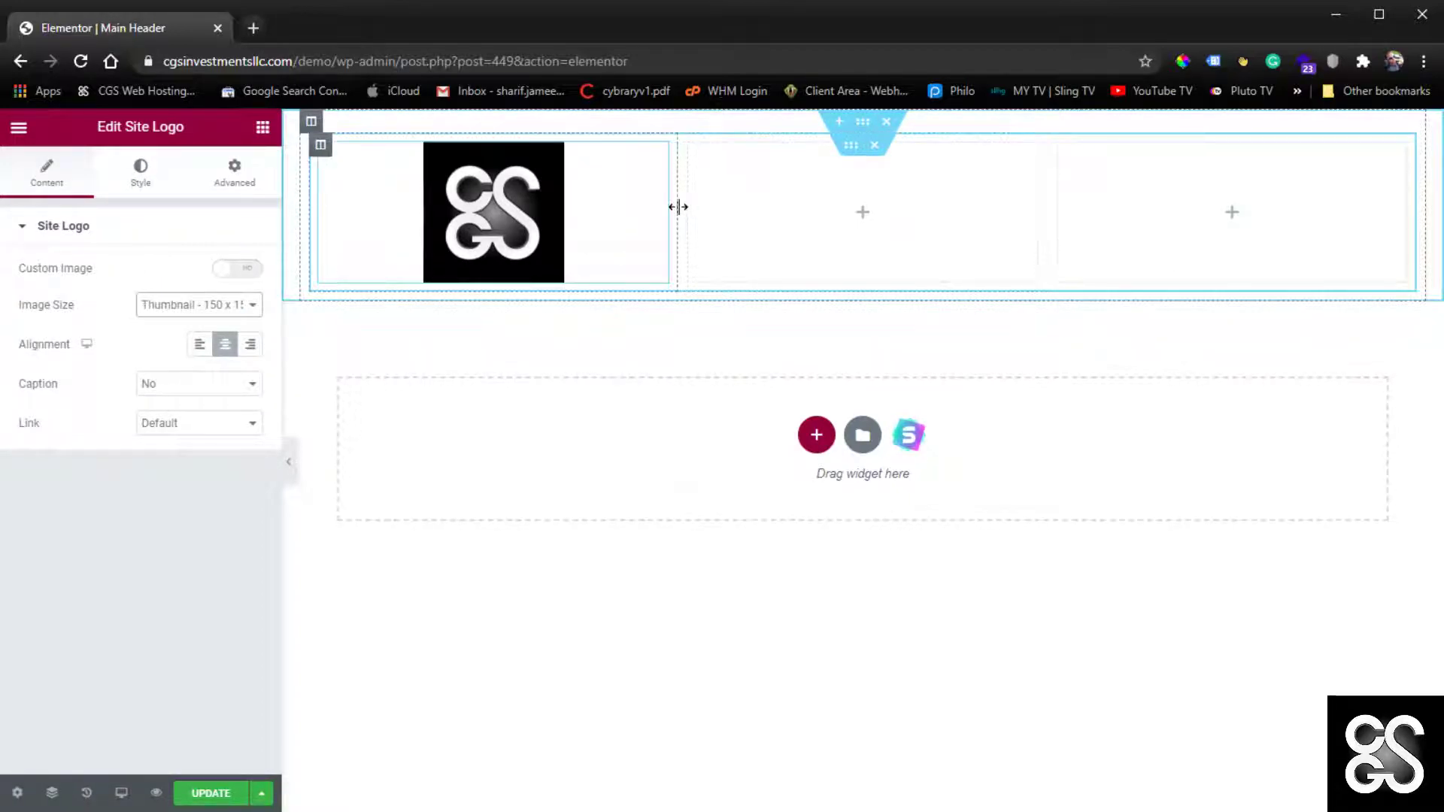
drag(676, 207, 419, 205)
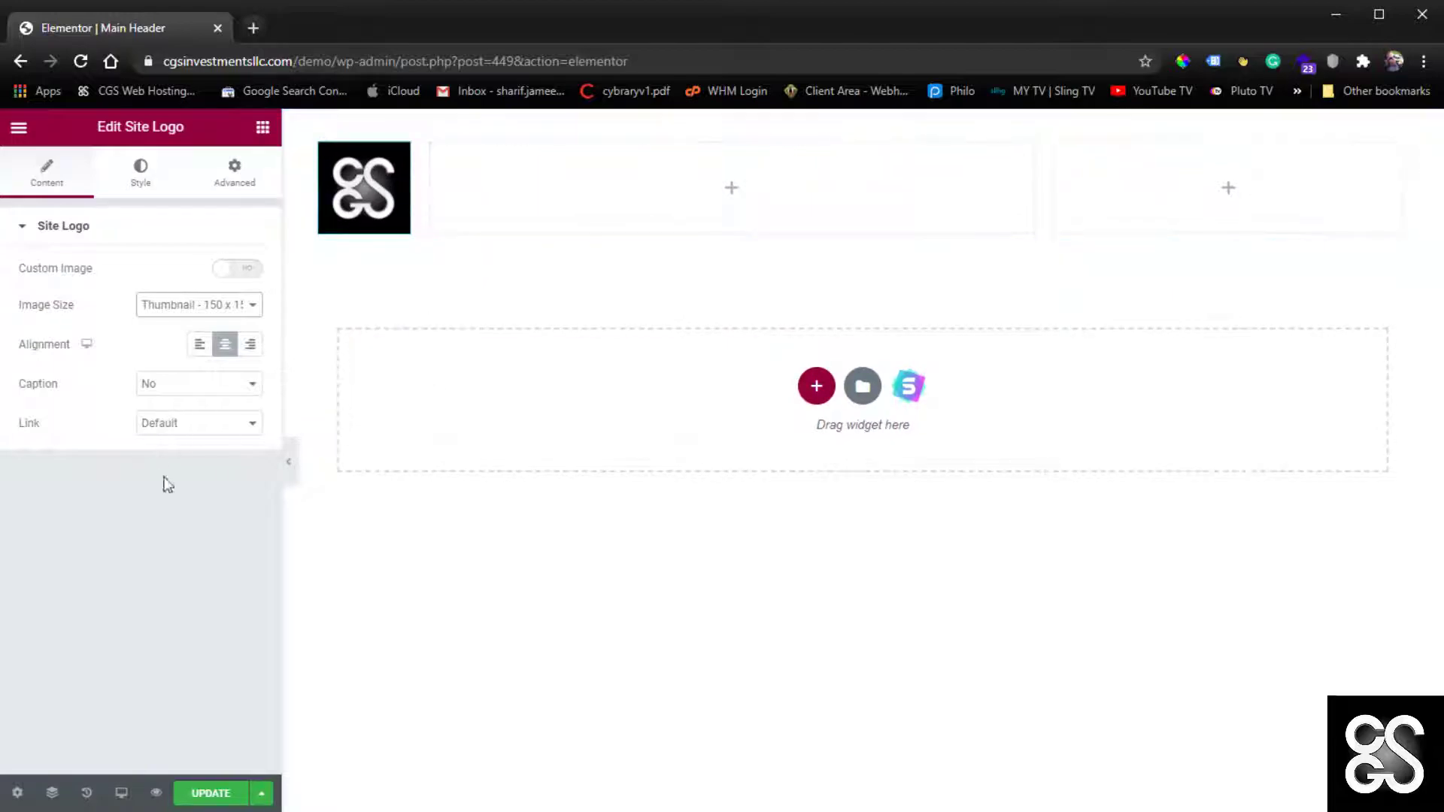
Drop the Site Title widget showing 'CGS Computers Demo' into the middle column, dismissing the Dynamic Content promo
click(262, 127)
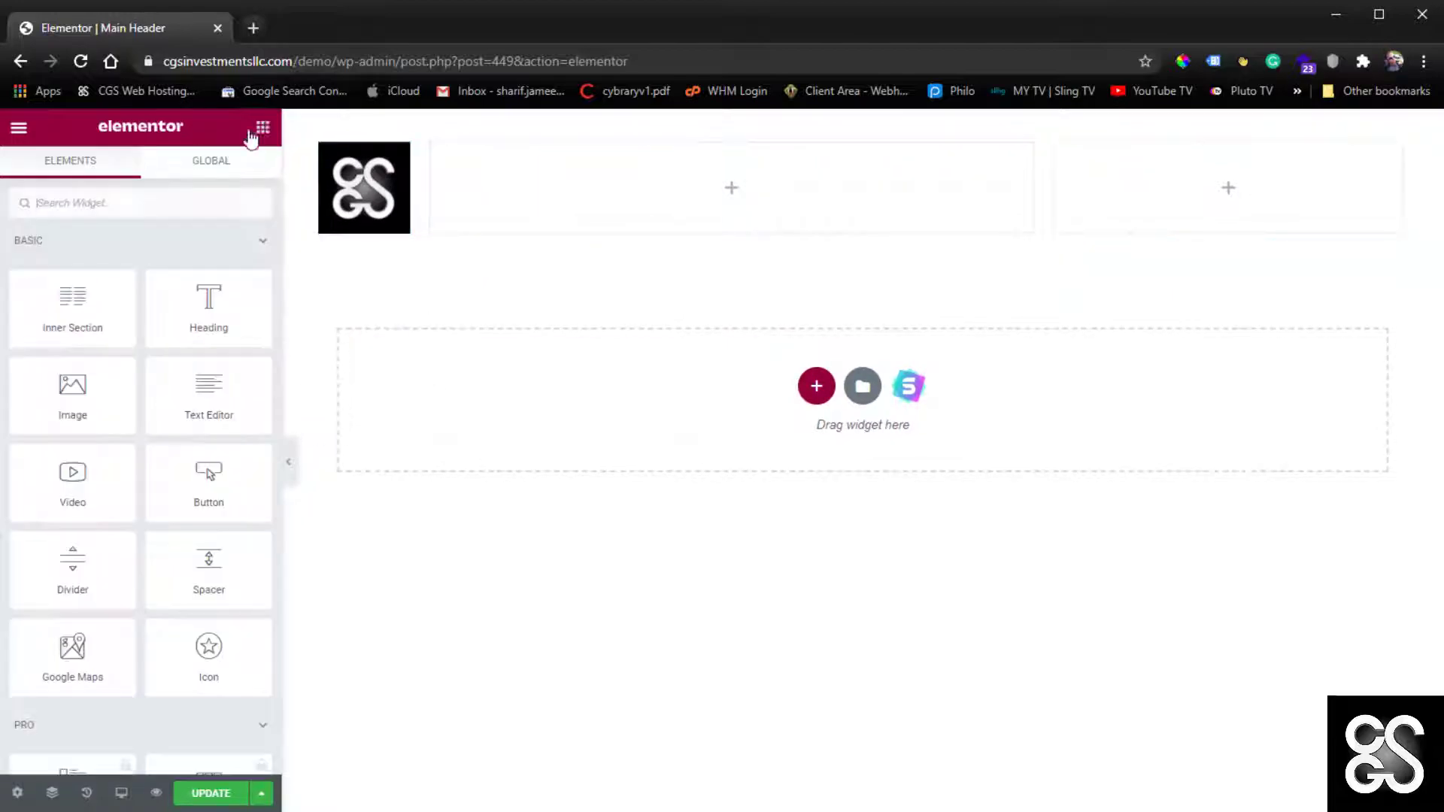
scroll(157, 500, down, 8)
scroll(157, 500, down, 10)
scroll(173, 518, up, 3)
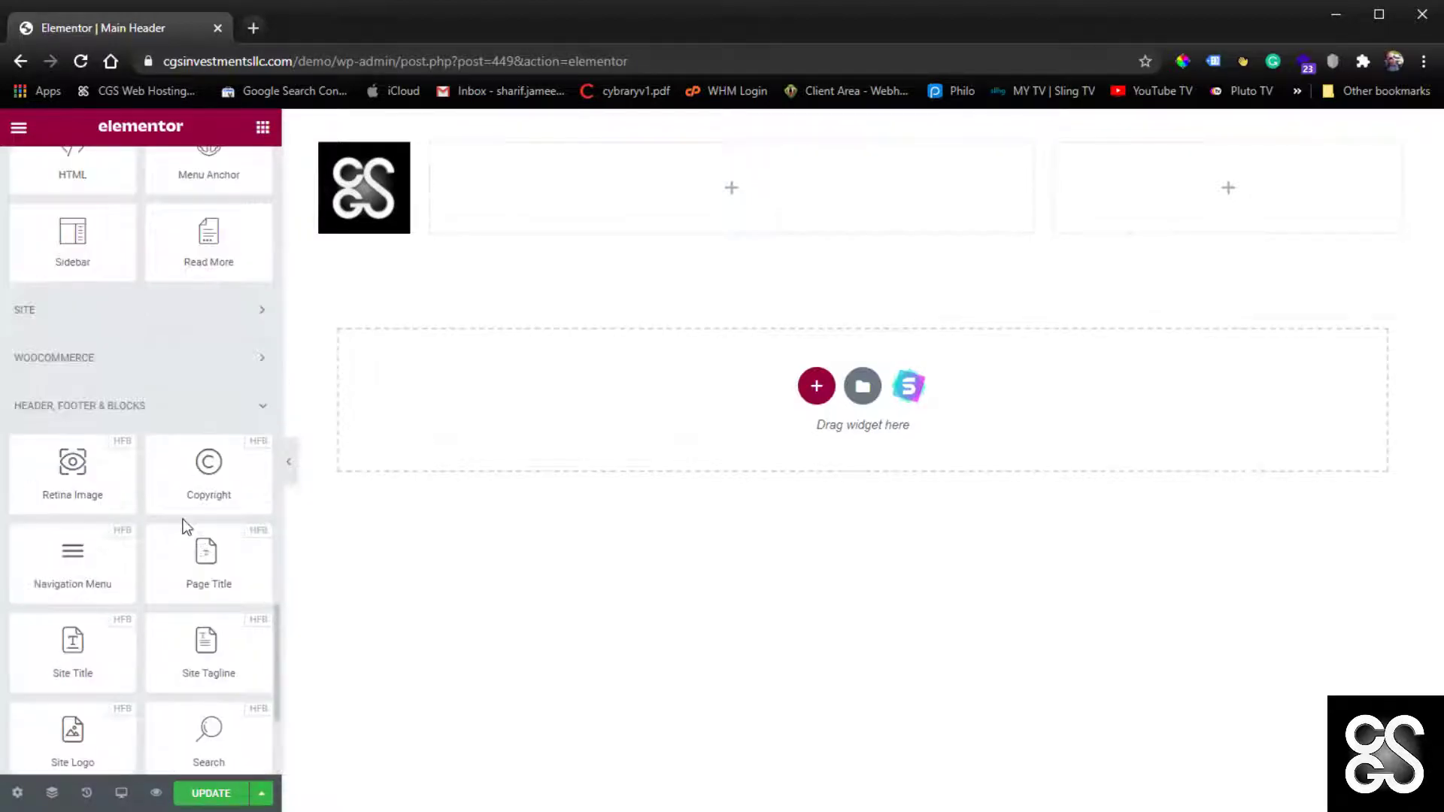
scroll(184, 524, down, 2)
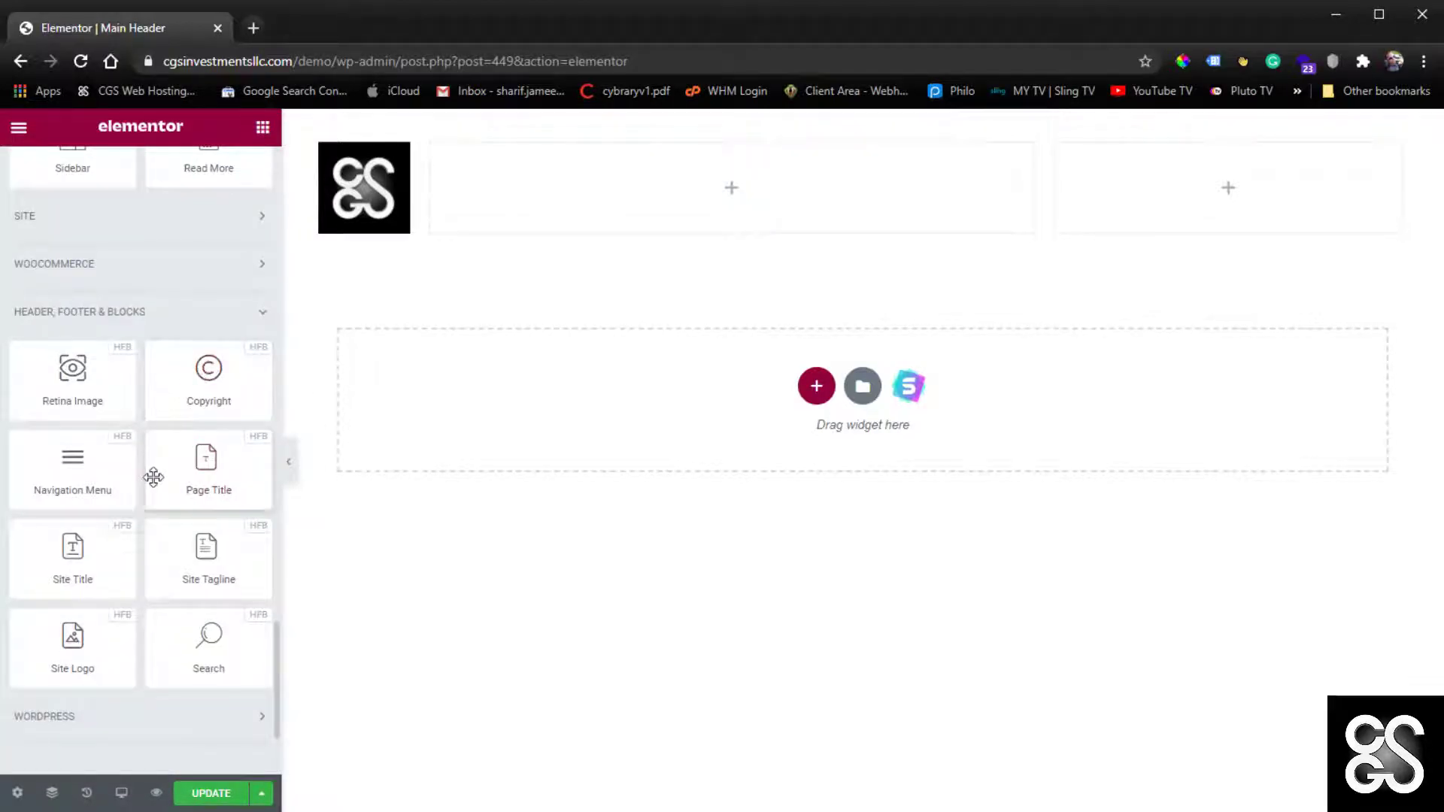
drag(69, 558, 703, 197)
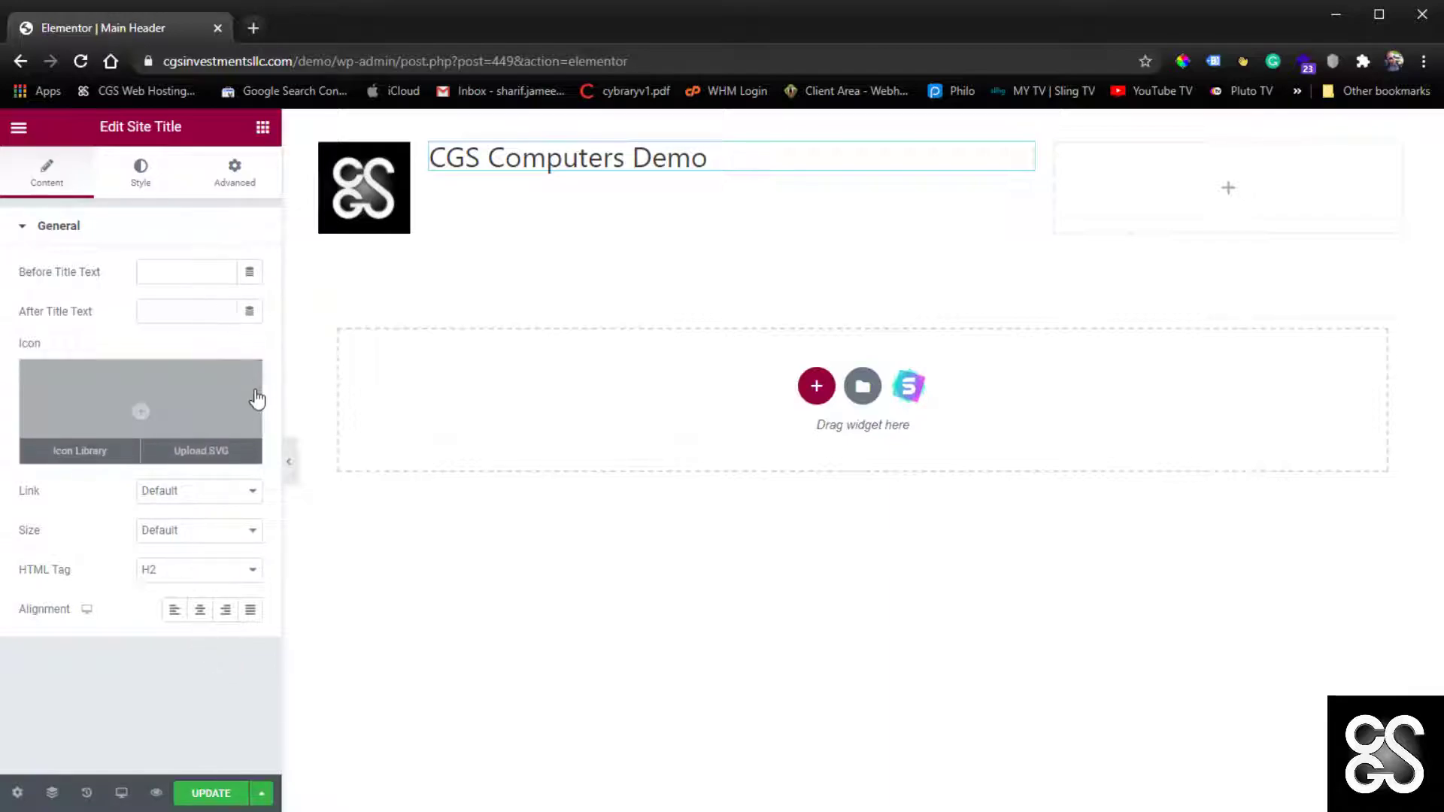
click(250, 273)
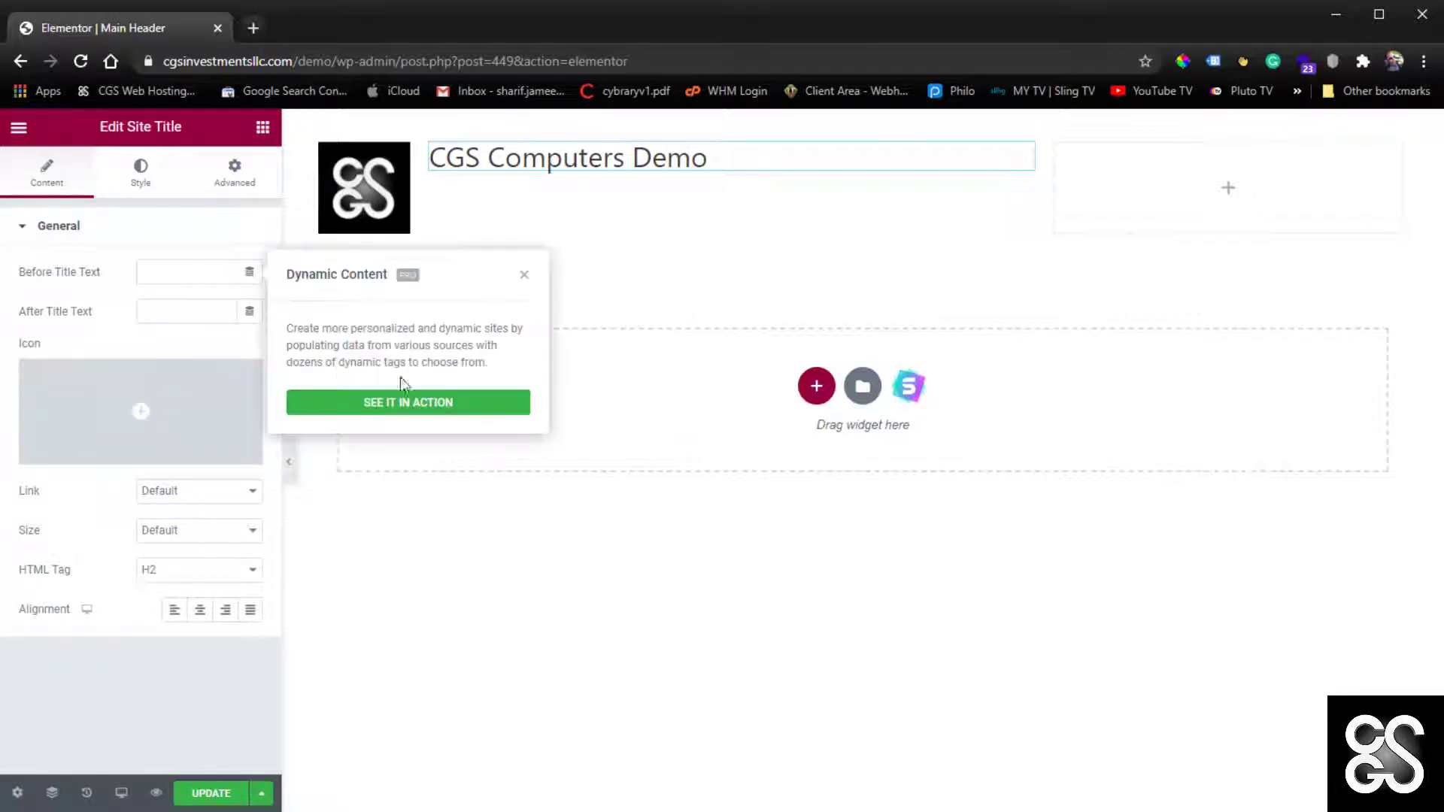
click(525, 275)
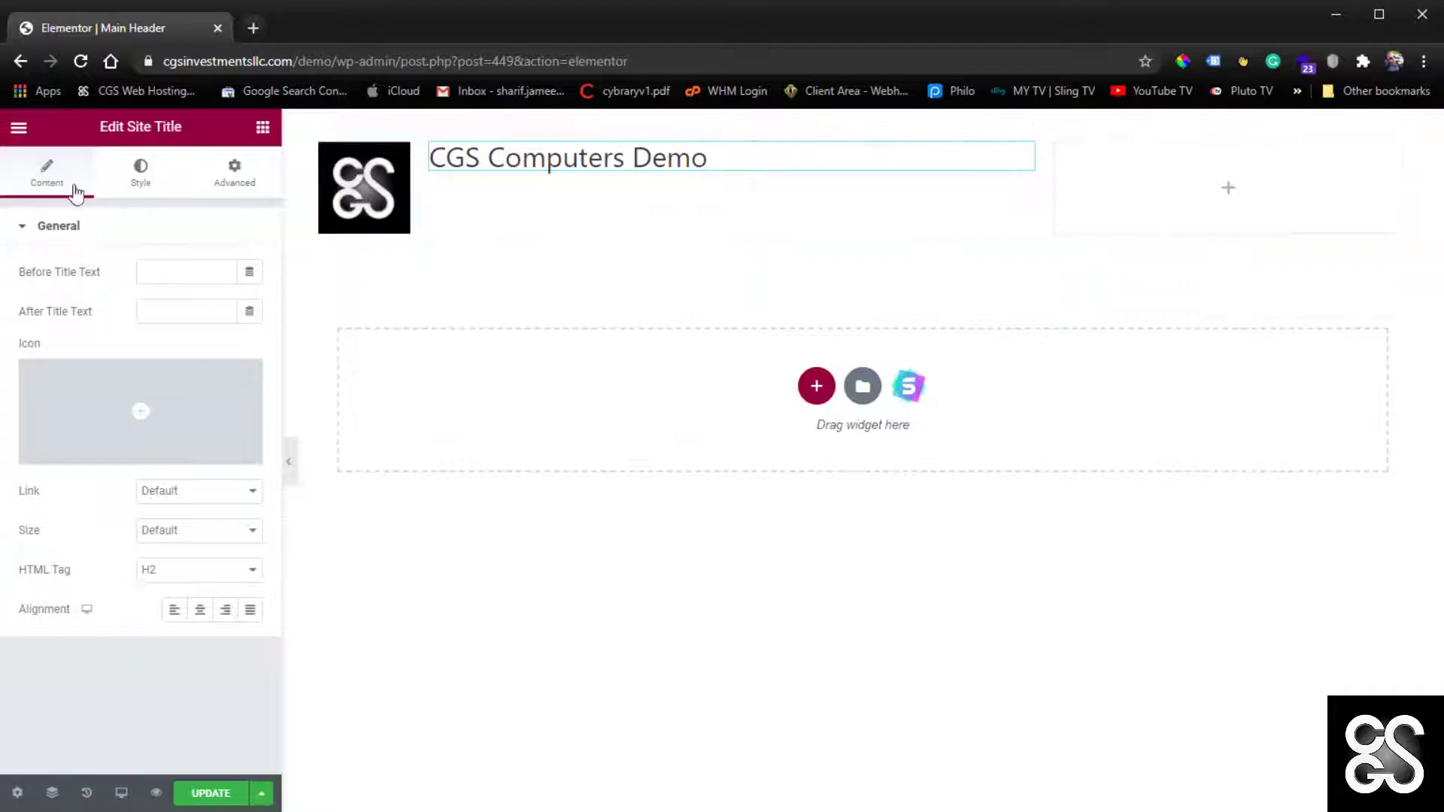
Search the widgets for 'menu' and dismiss the Nav Menu pro upgrade prompts
click(262, 127)
scroll(180, 422, down, 10)
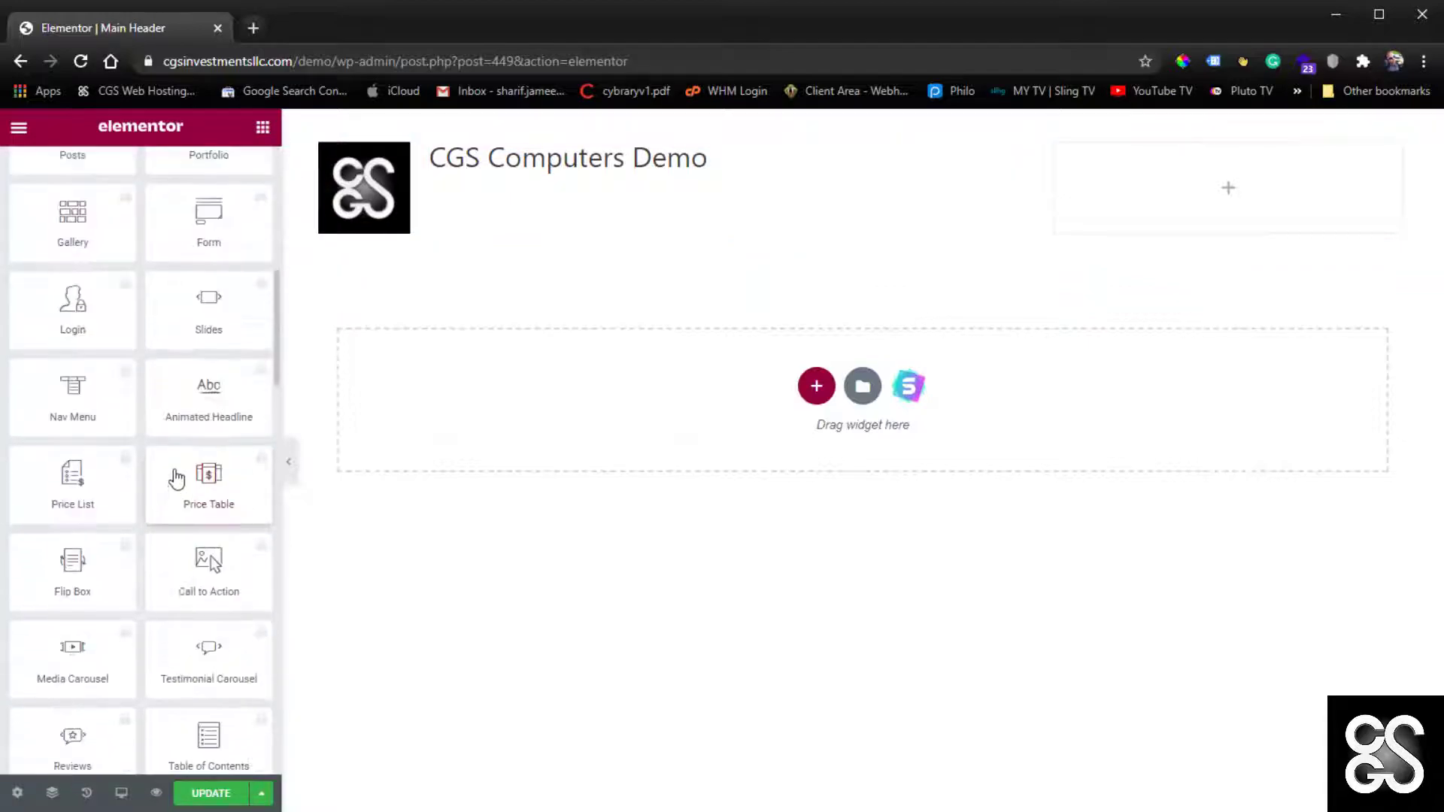
scroll(176, 478, down, 10)
scroll(199, 515, up, 8)
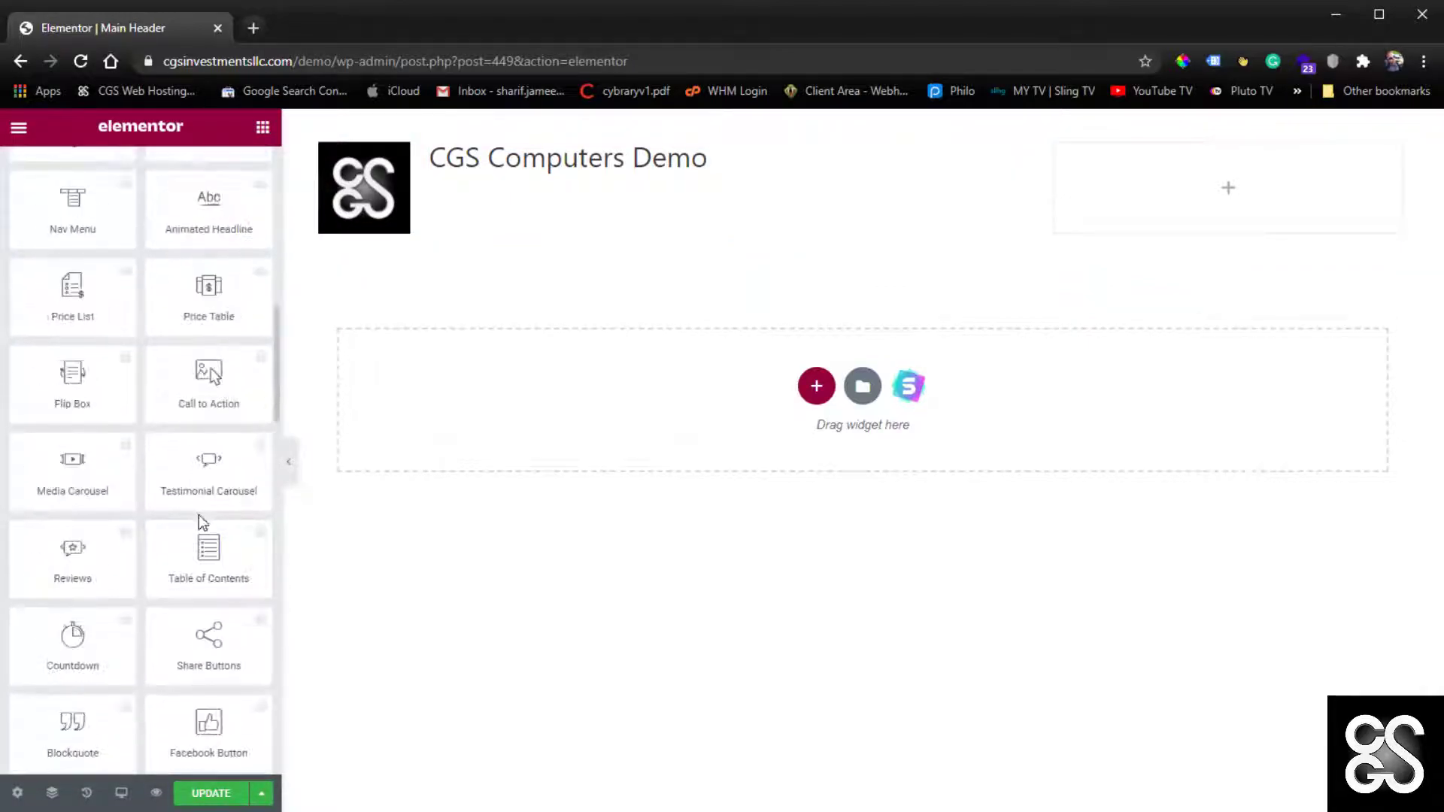
scroll(198, 515, up, 10)
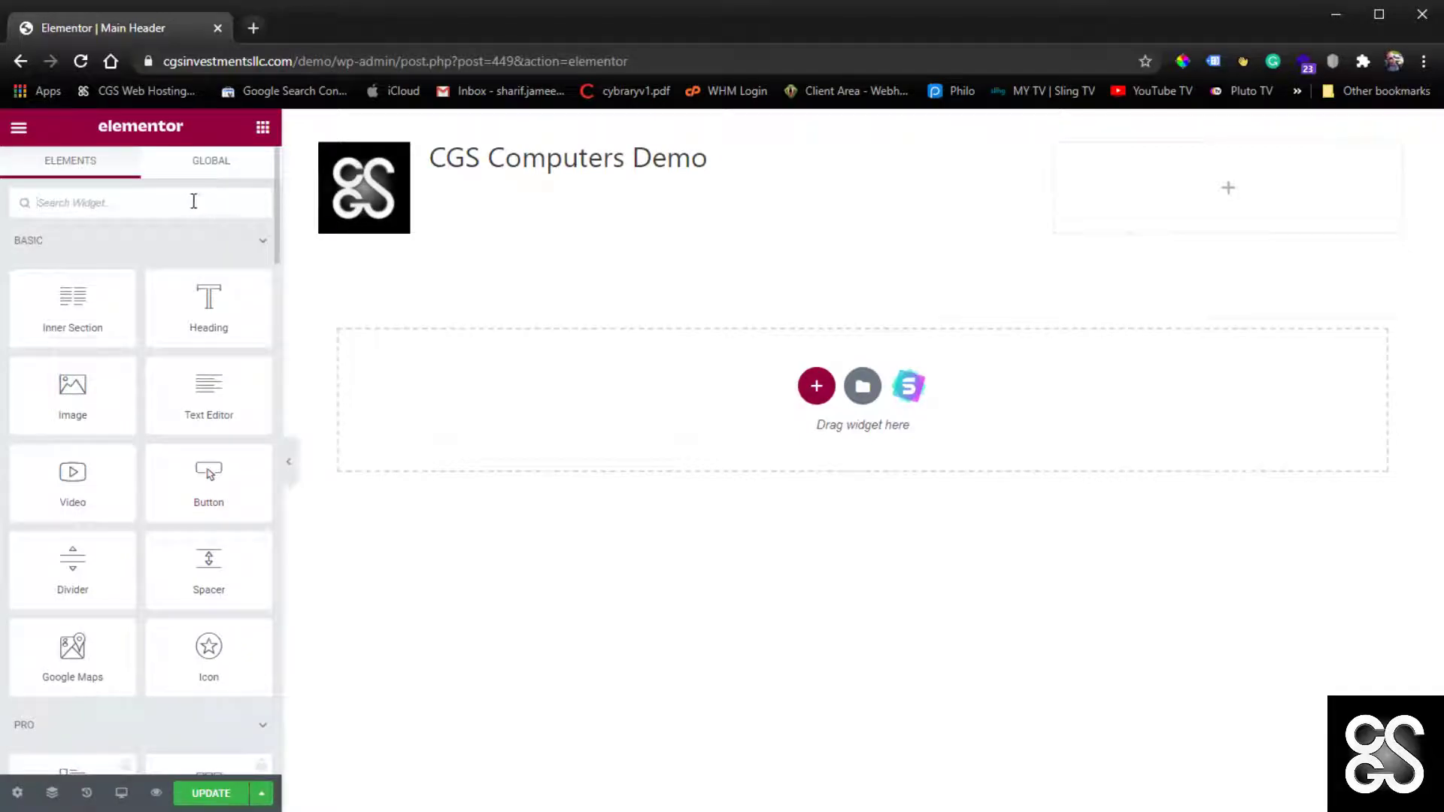
click(194, 200)
text(menu)
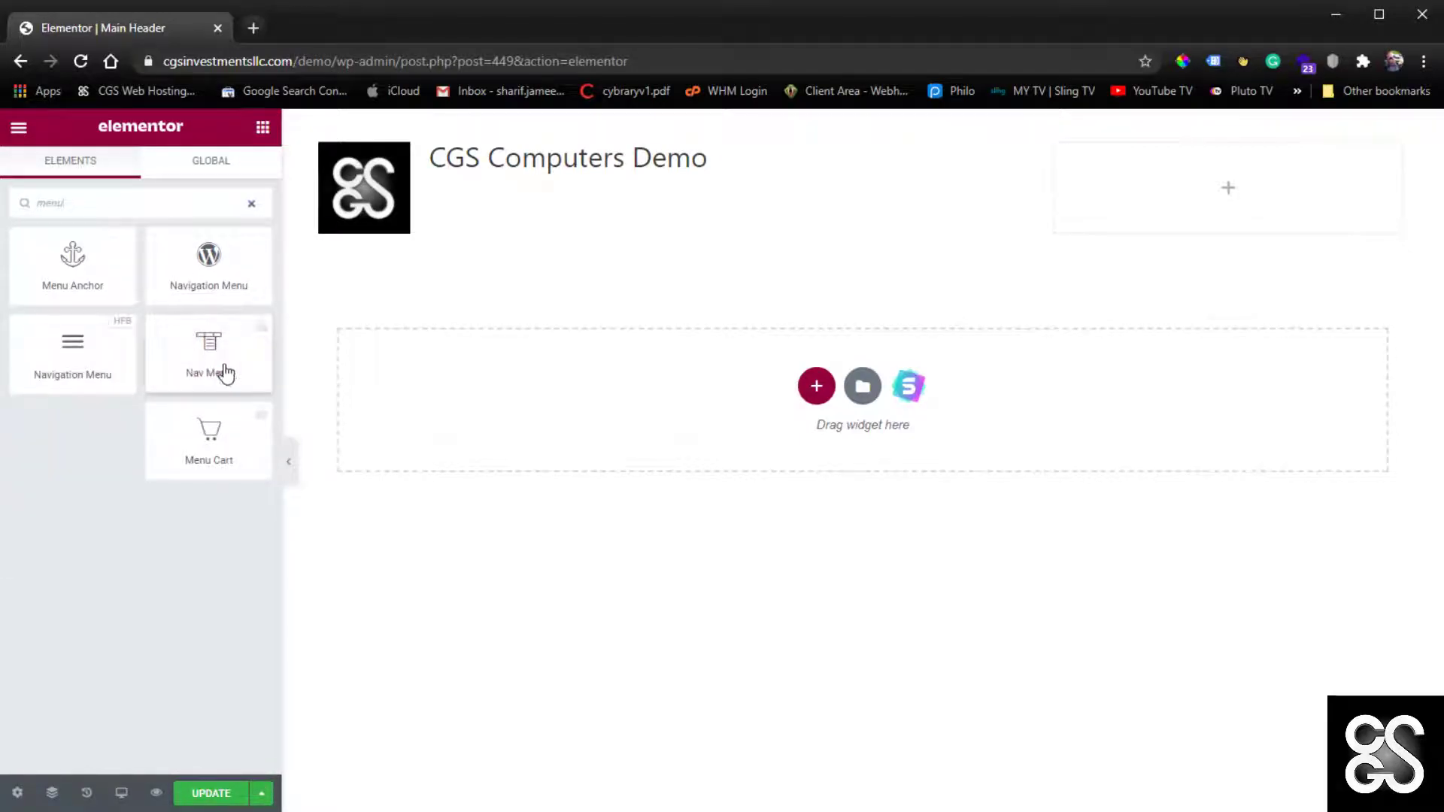
click(262, 340)
click(261, 340)
click(262, 339)
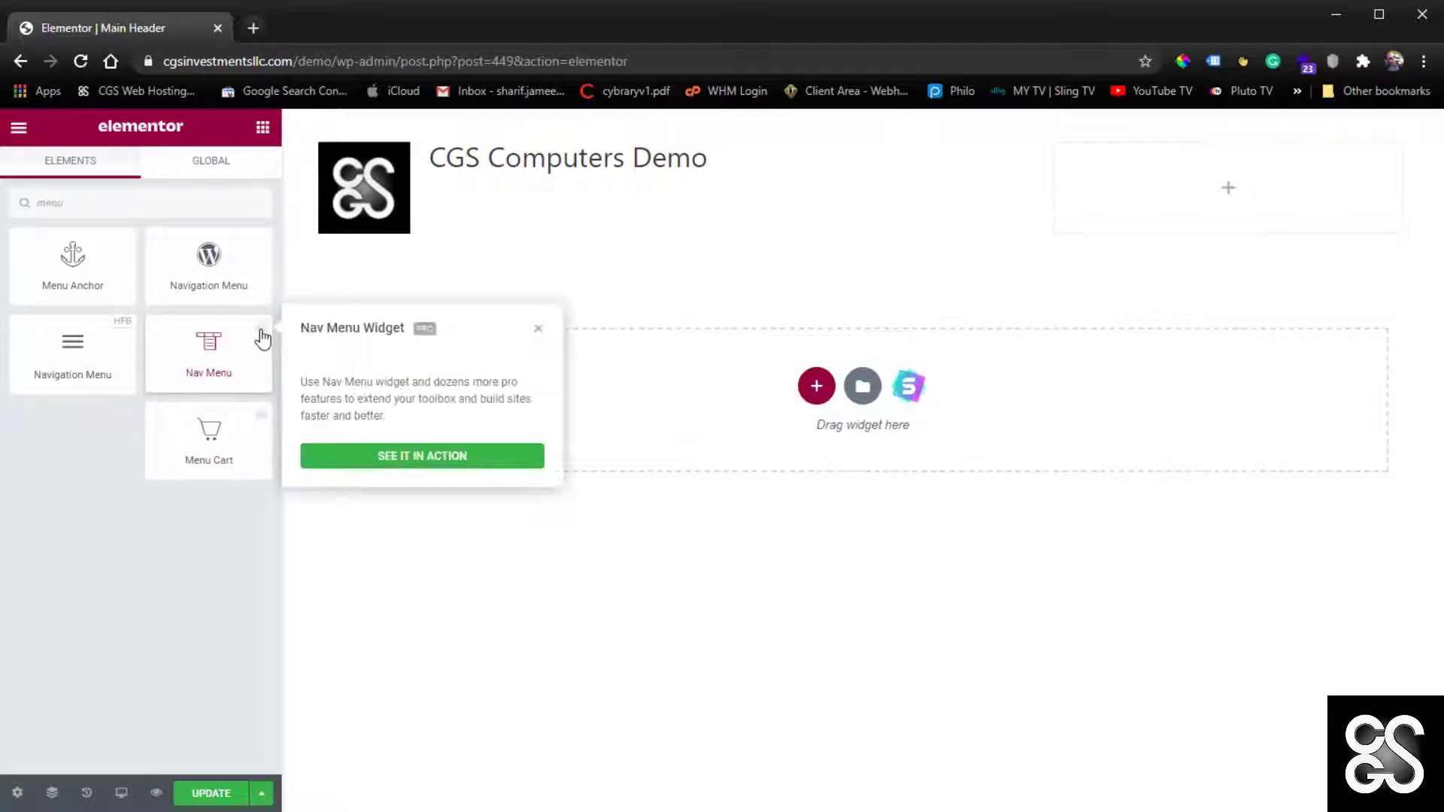
click(261, 340)
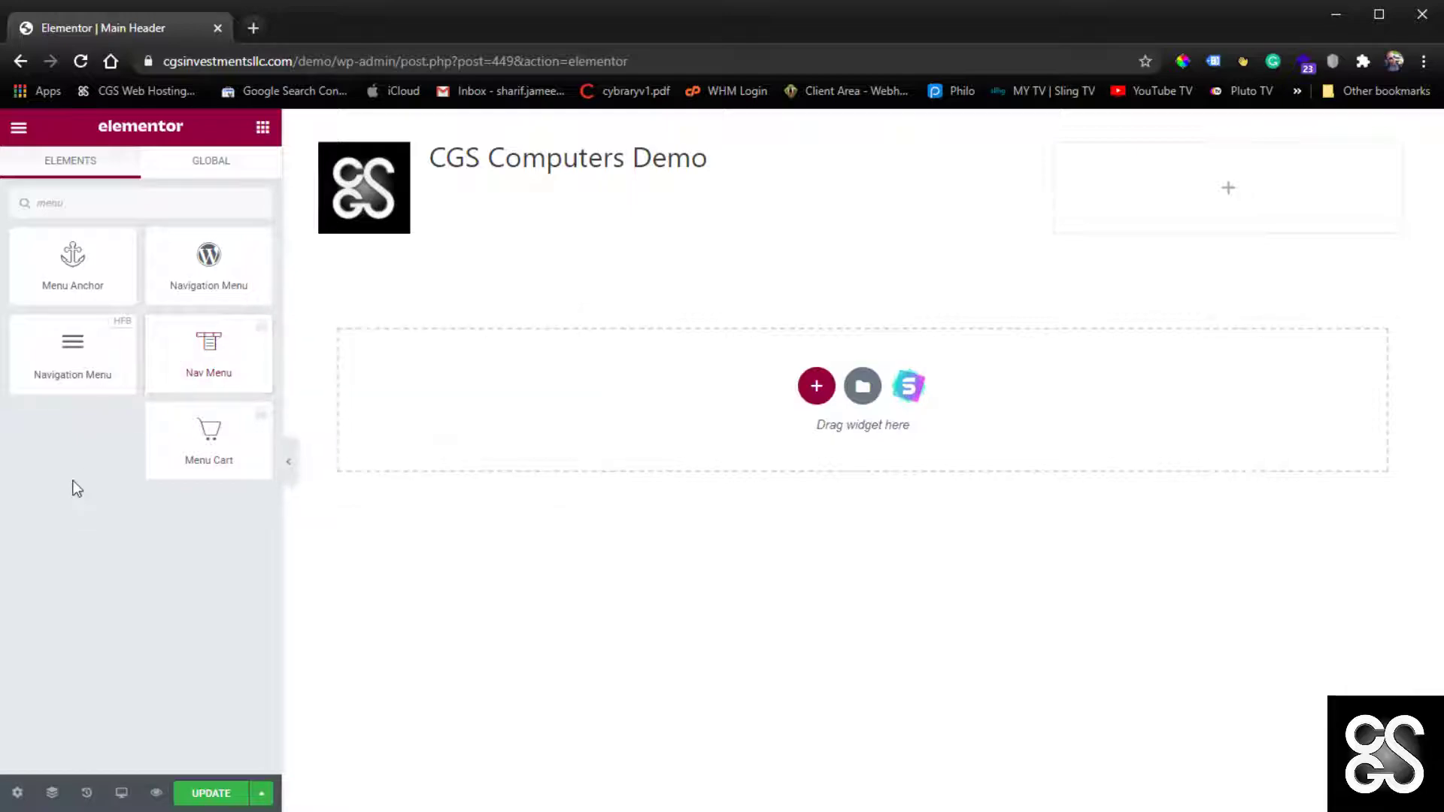
Add a Navigation Menu showing the Primary Menu to the right column, aligned right
drag(68, 360, 1235, 195)
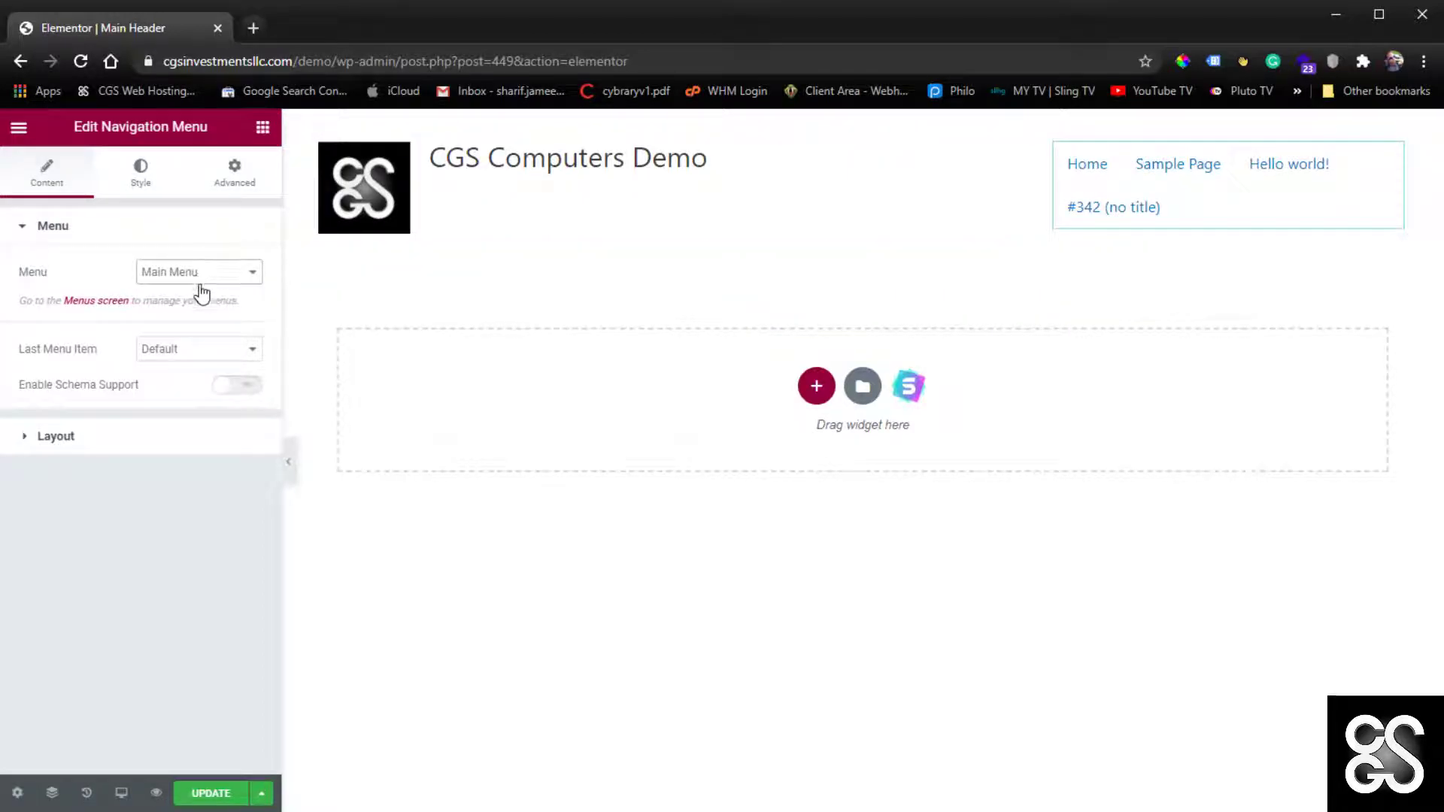
click(208, 308)
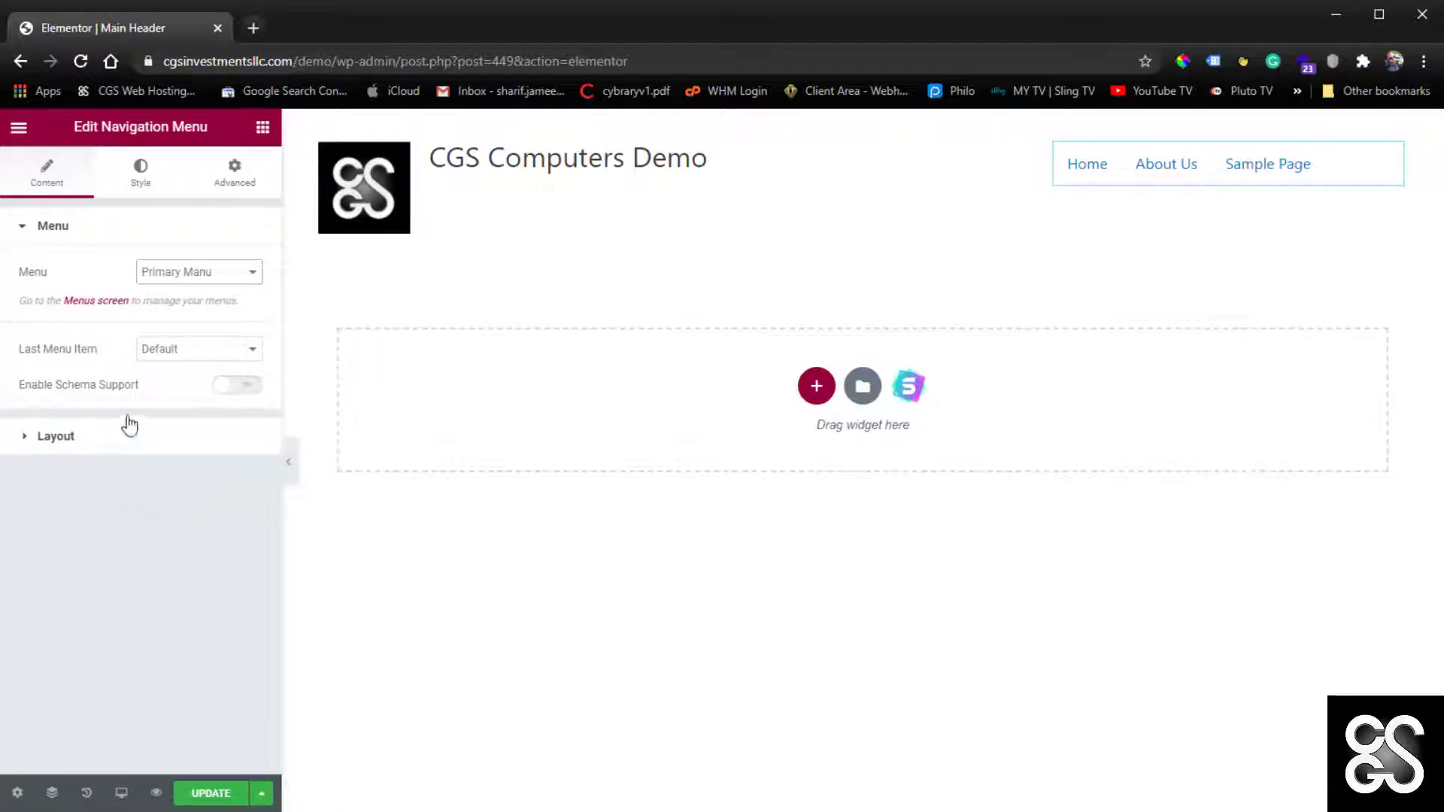
click(53, 438)
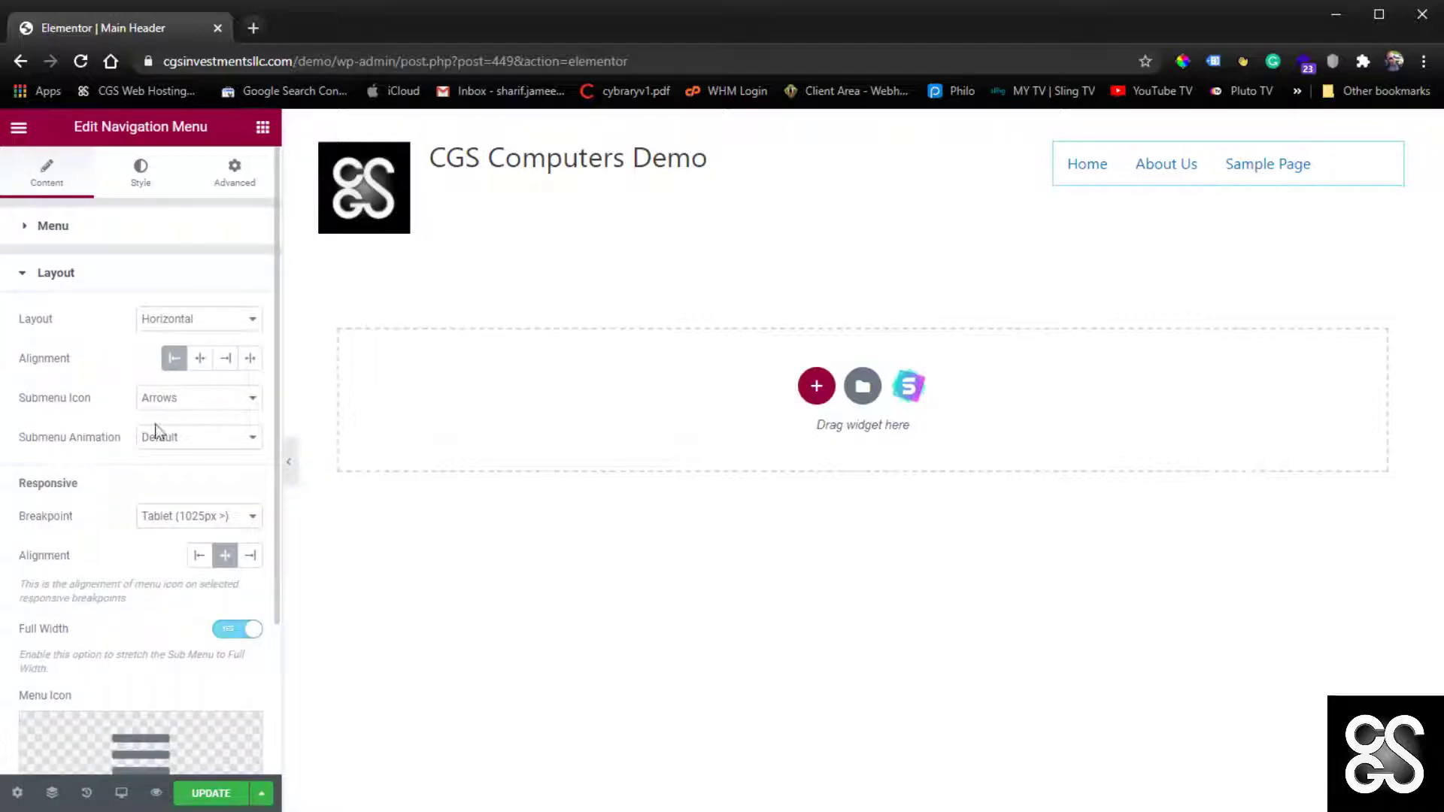
click(203, 366)
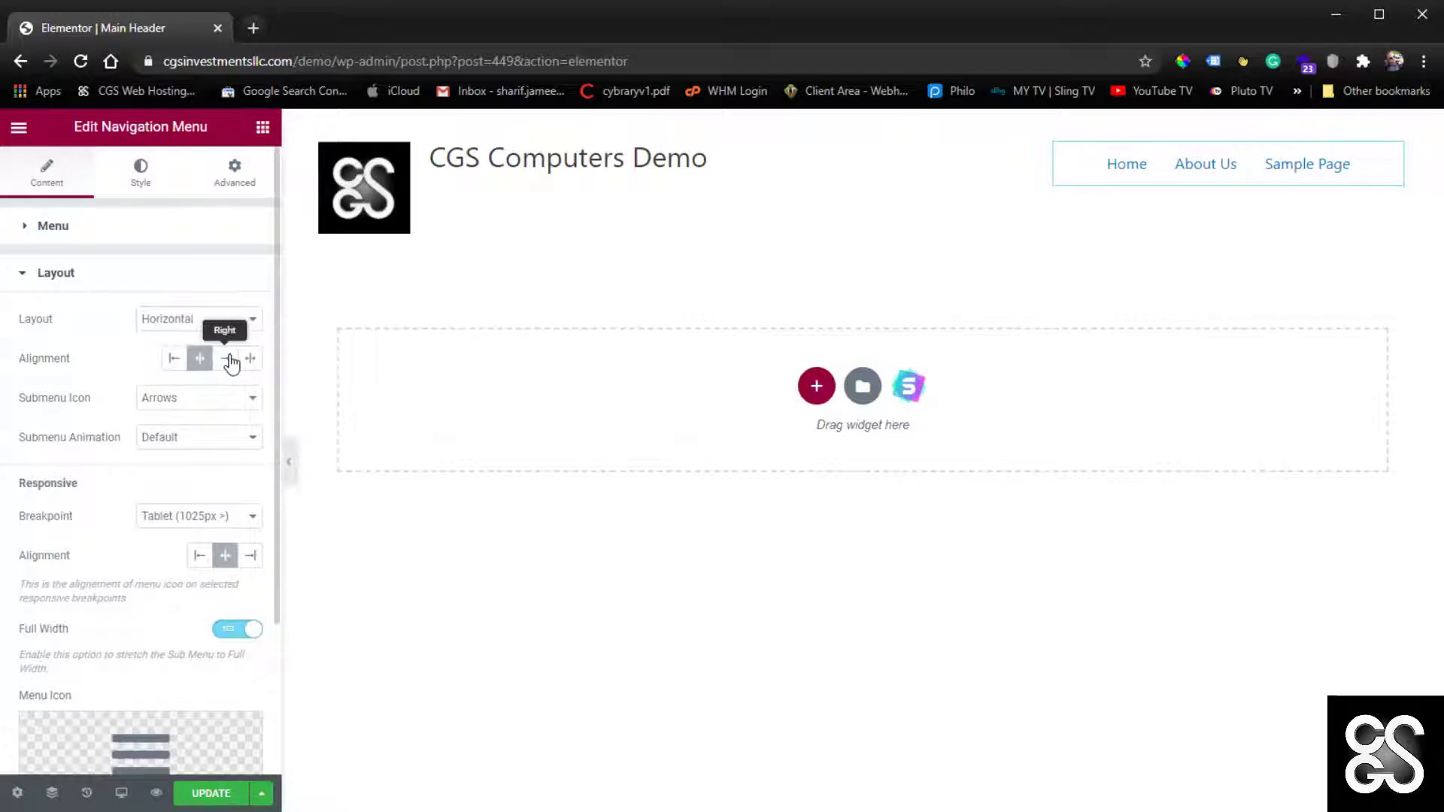
click(229, 361)
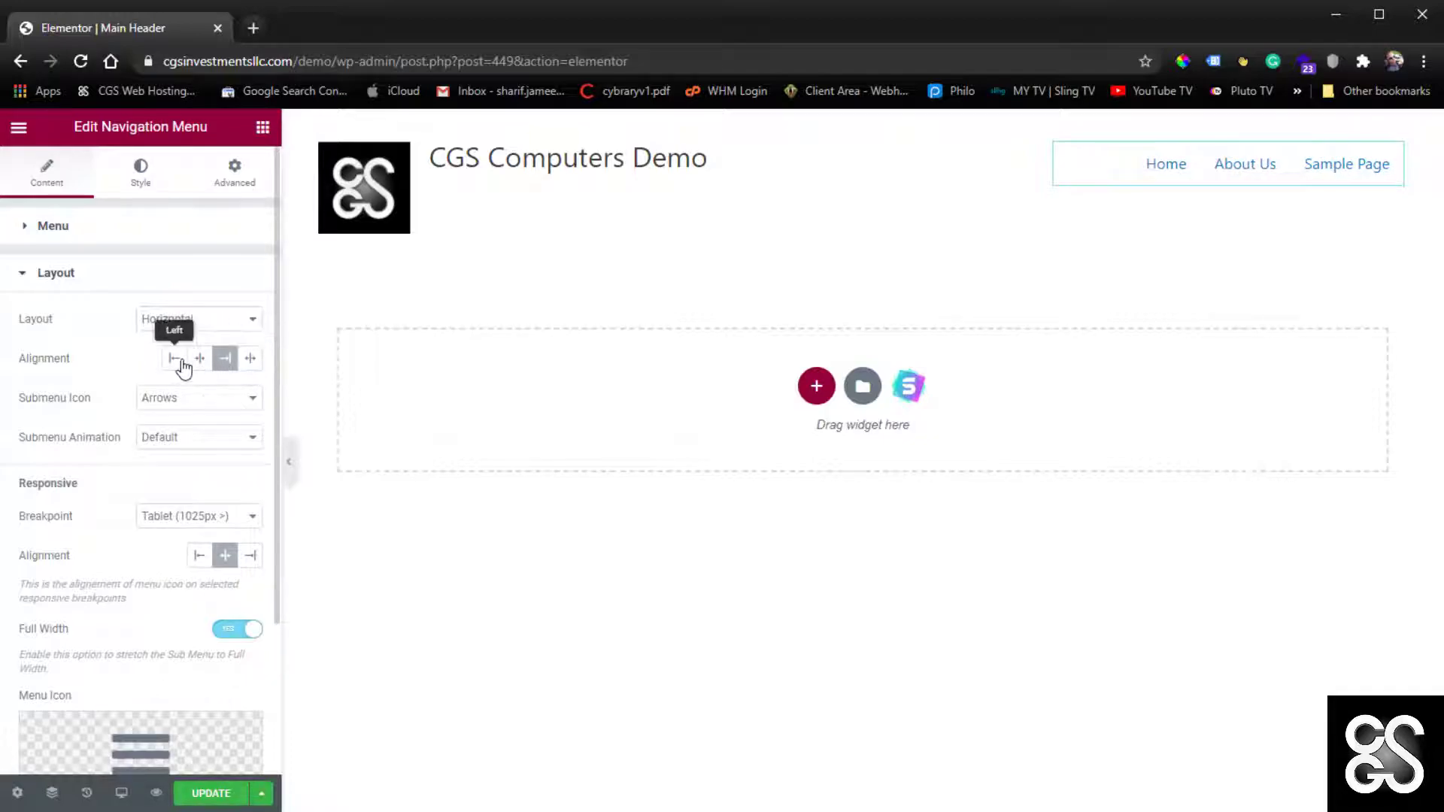
click(175, 367)
click(225, 361)
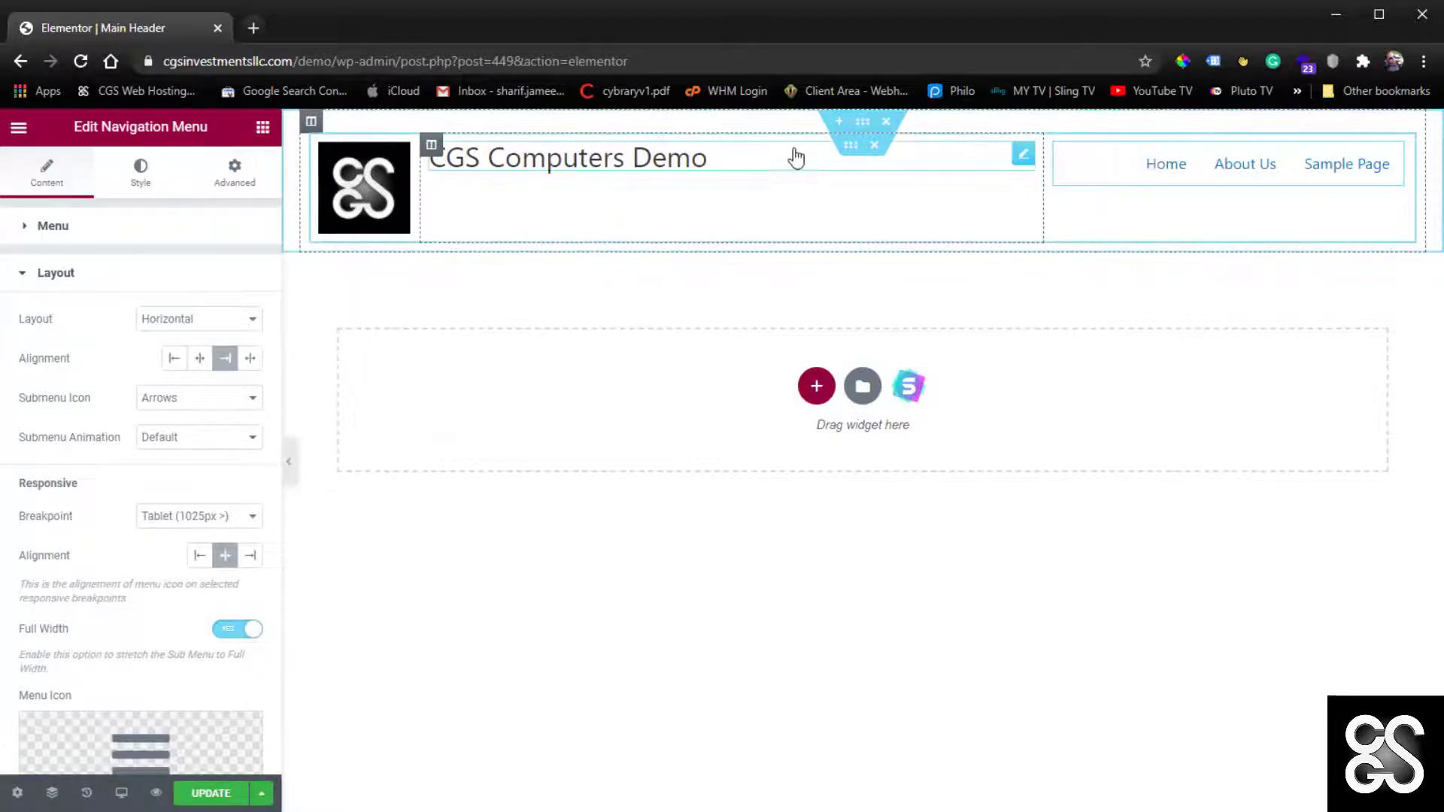
Set the 'CGS Computers Demo' Site Title widget's alignment to Center
click(693, 169)
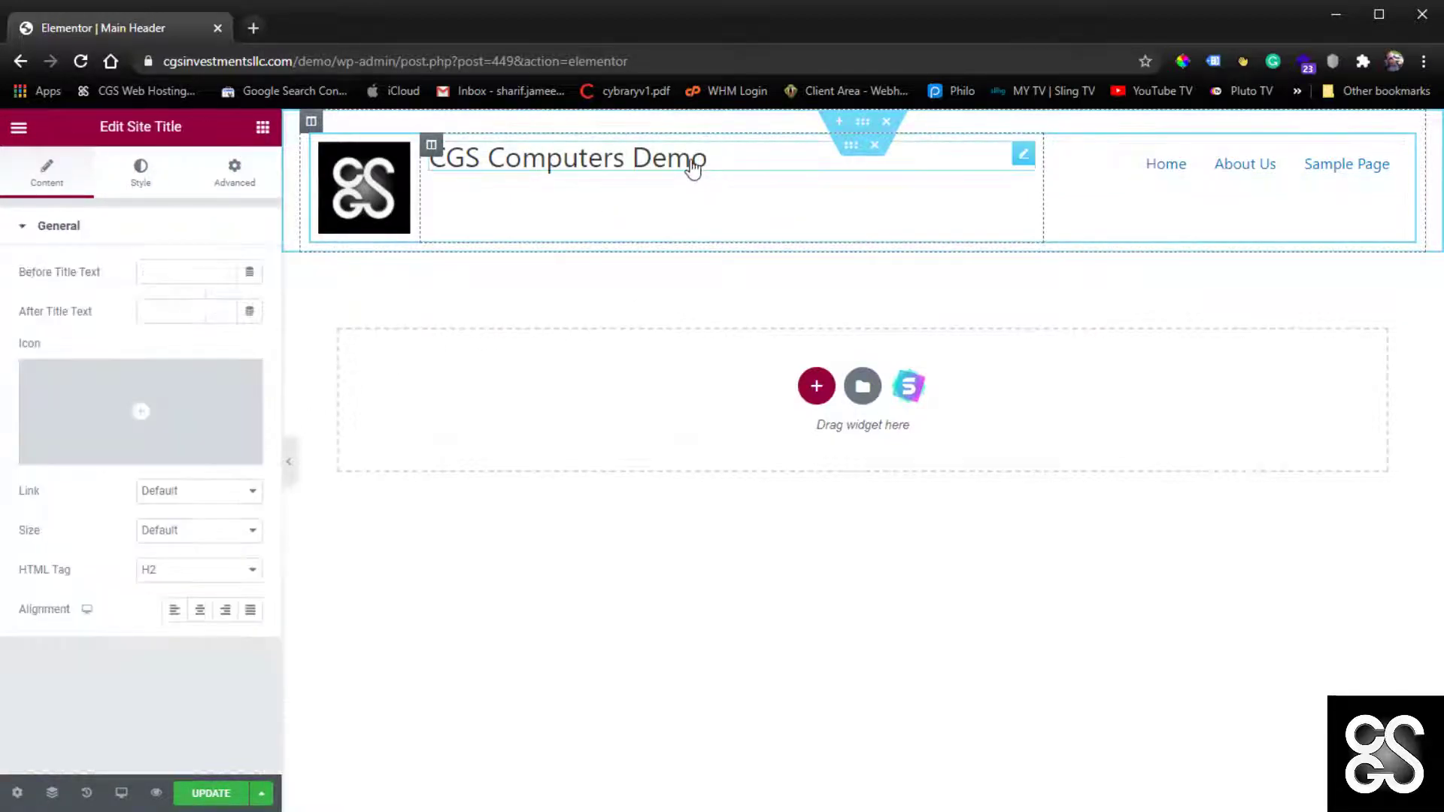
click(204, 610)
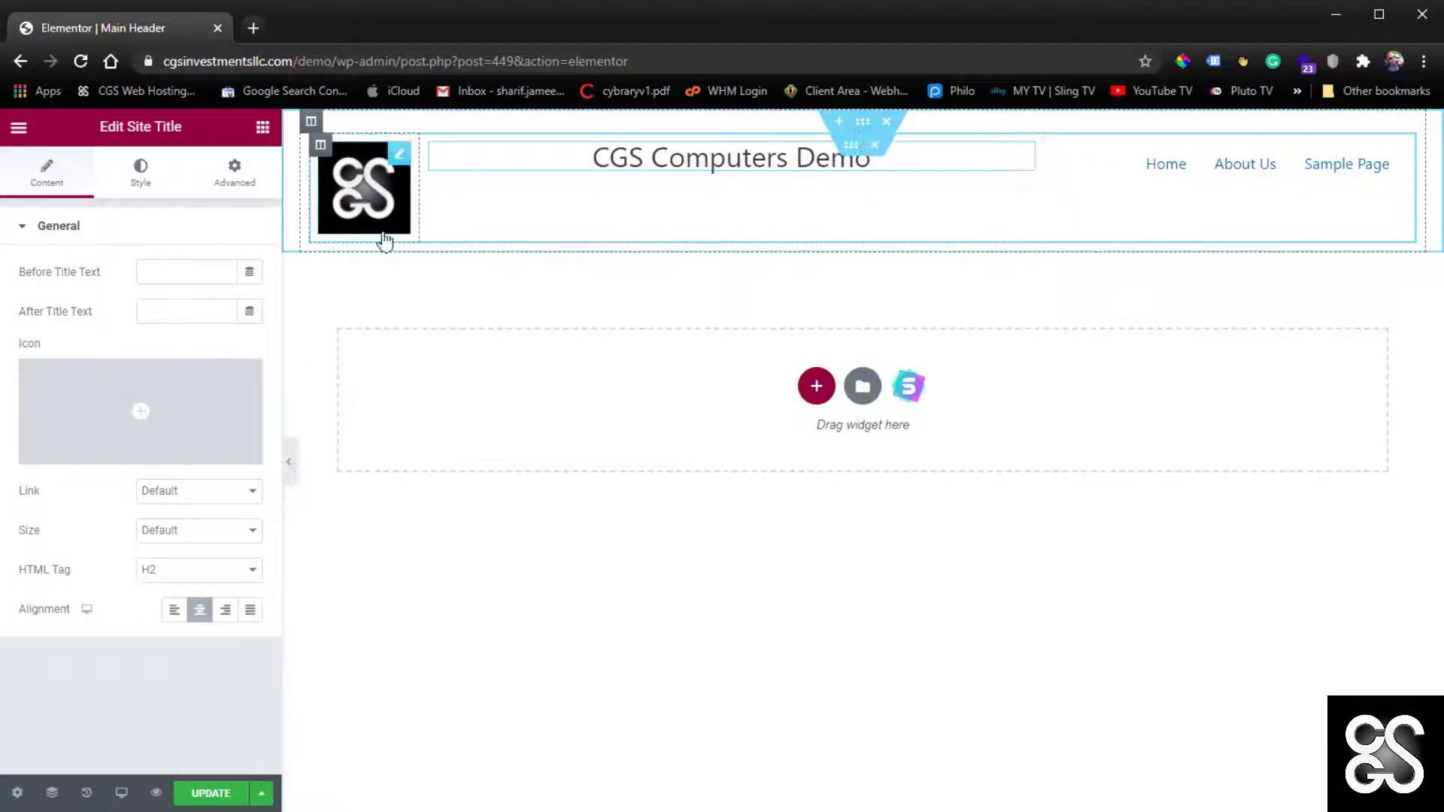
click(863, 124)
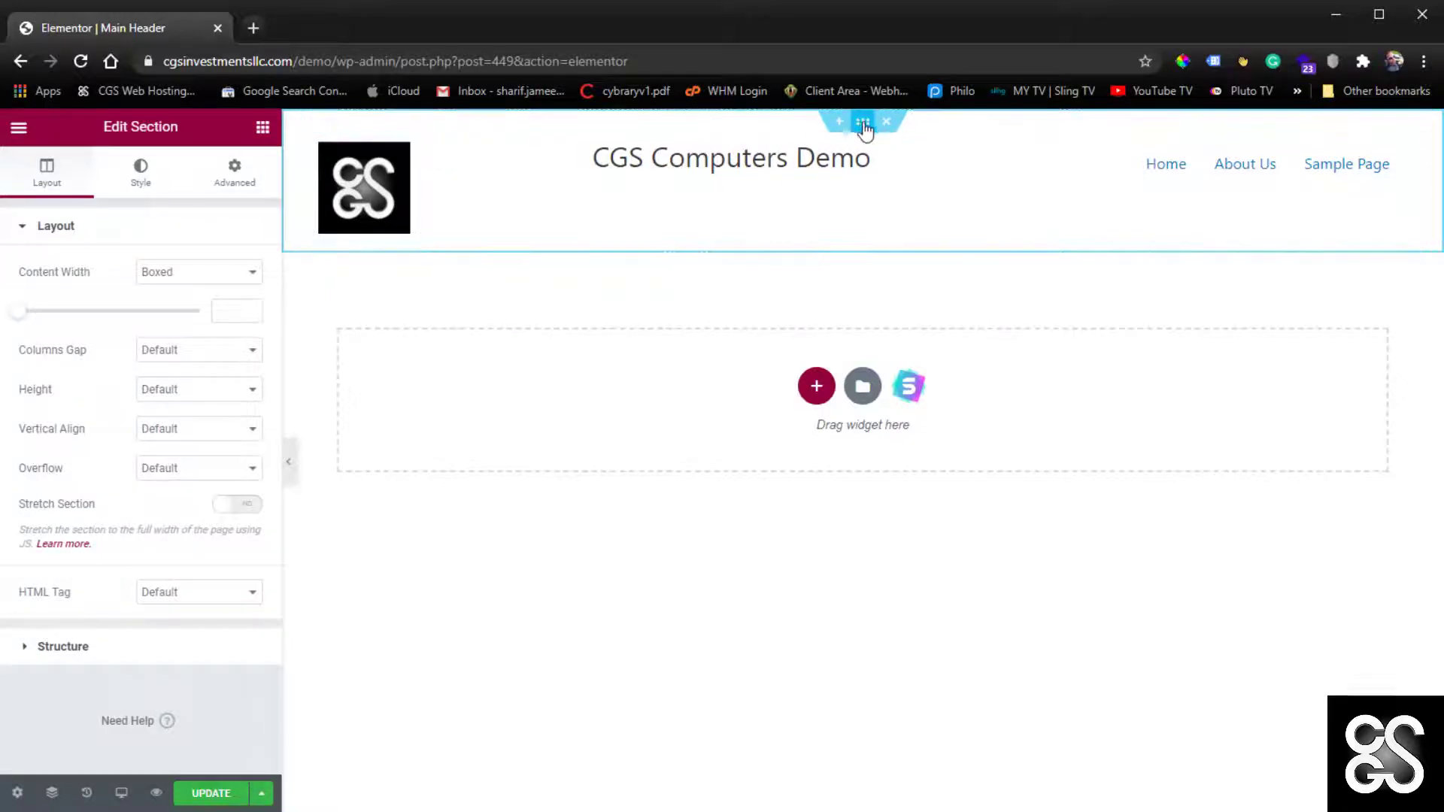
Give the header section a Classic background with a reddish colour
click(117, 197)
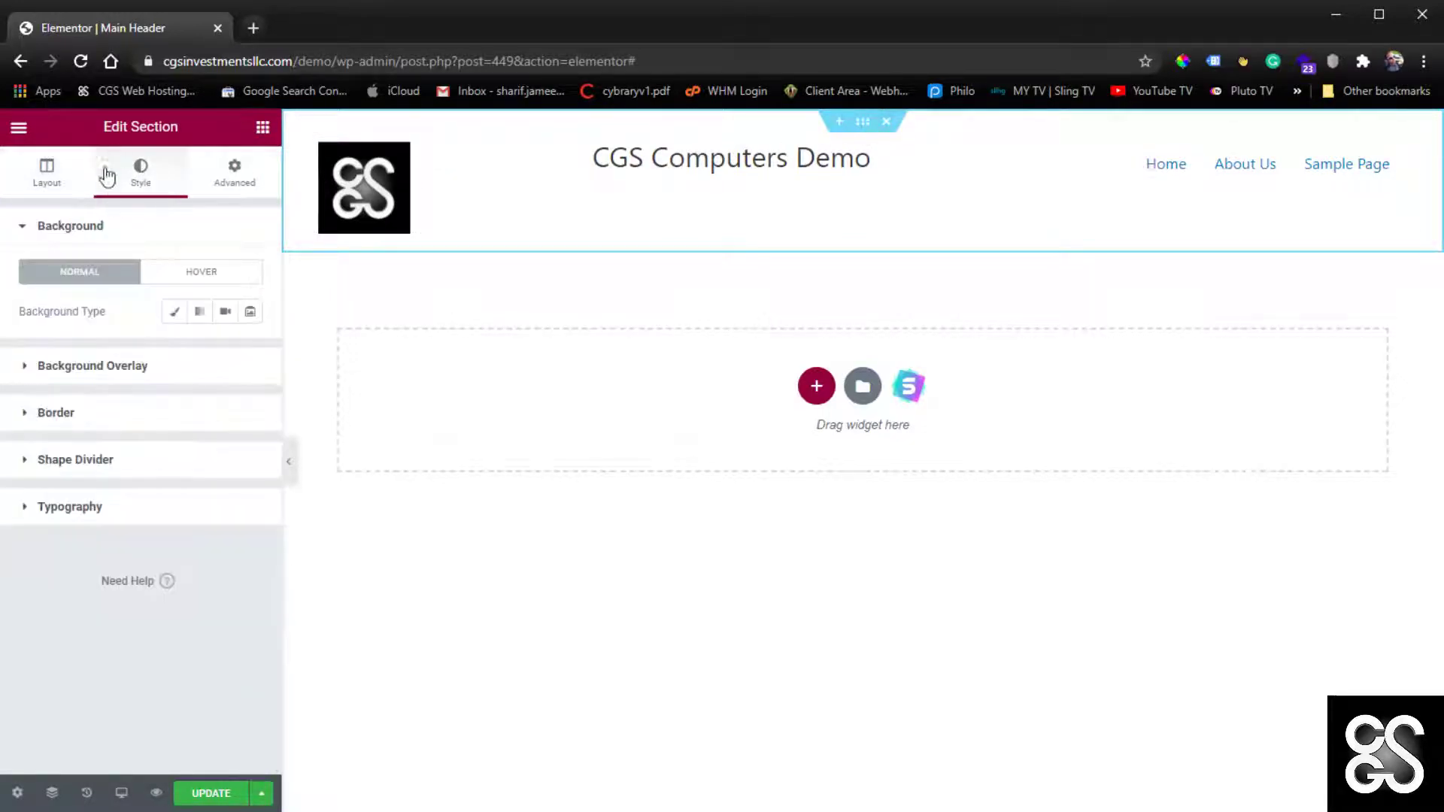
click(174, 311)
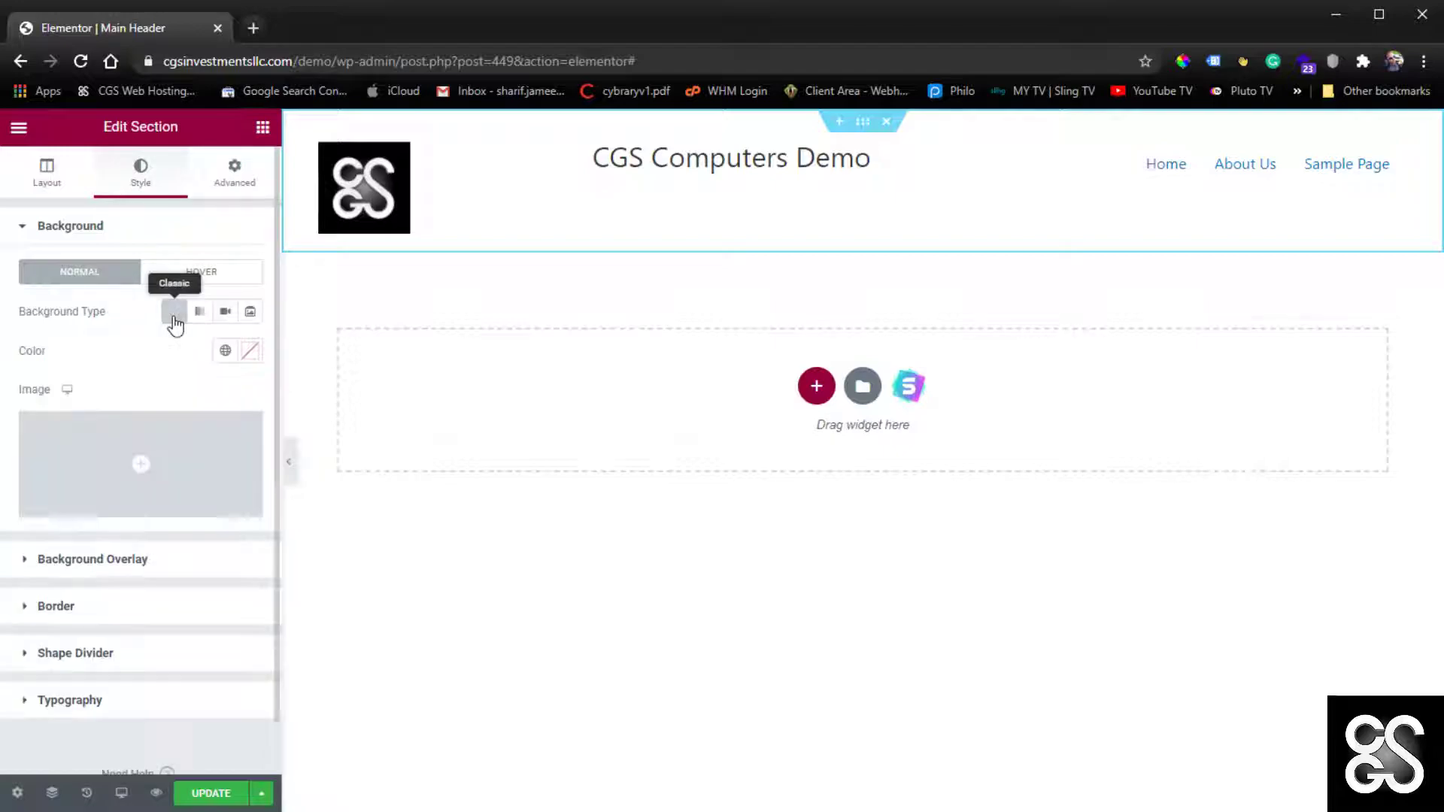
click(250, 351)
drag(108, 472, 194, 467)
click(241, 358)
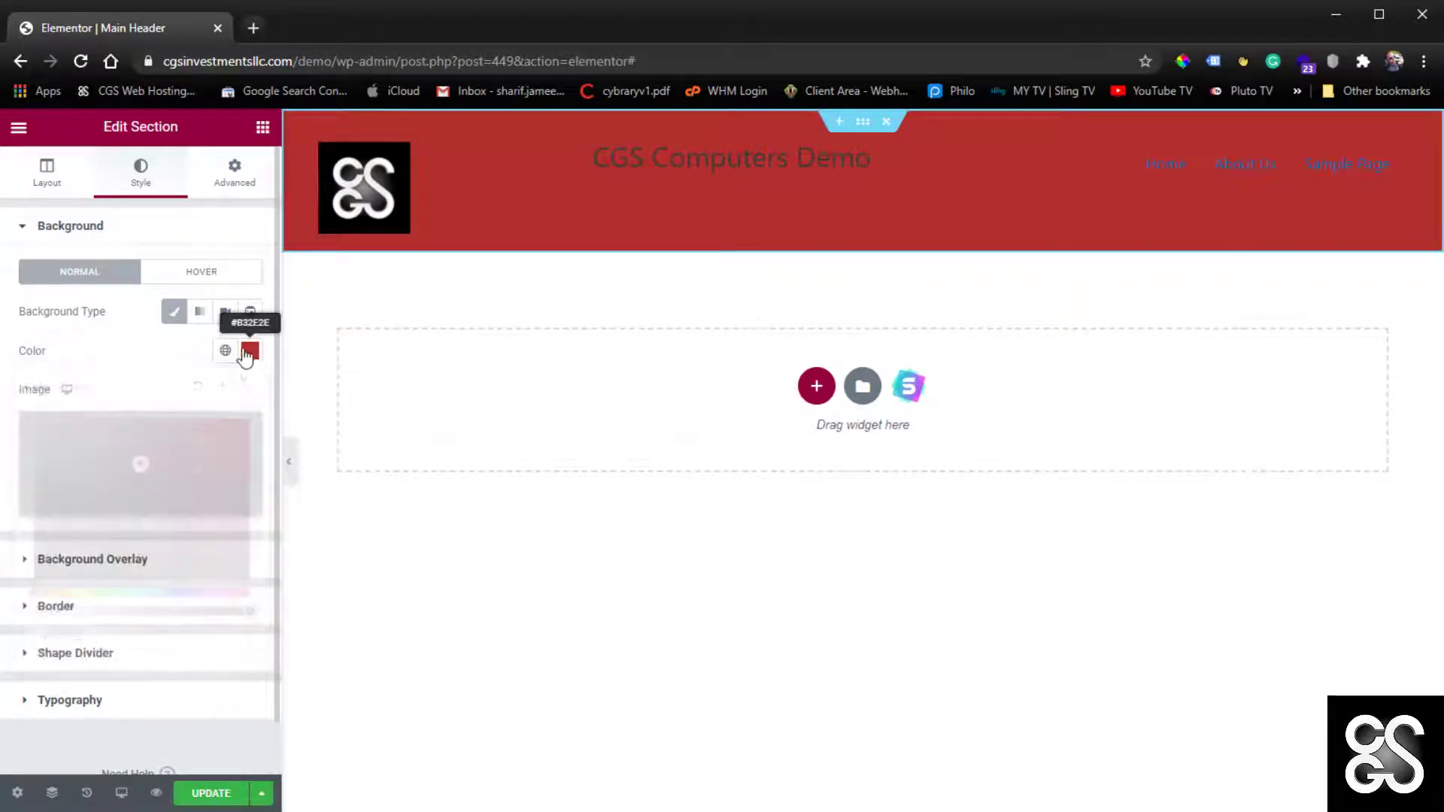
Use the beach-waves photo as the background image, positioned Center Center and sized Cover
click(138, 475)
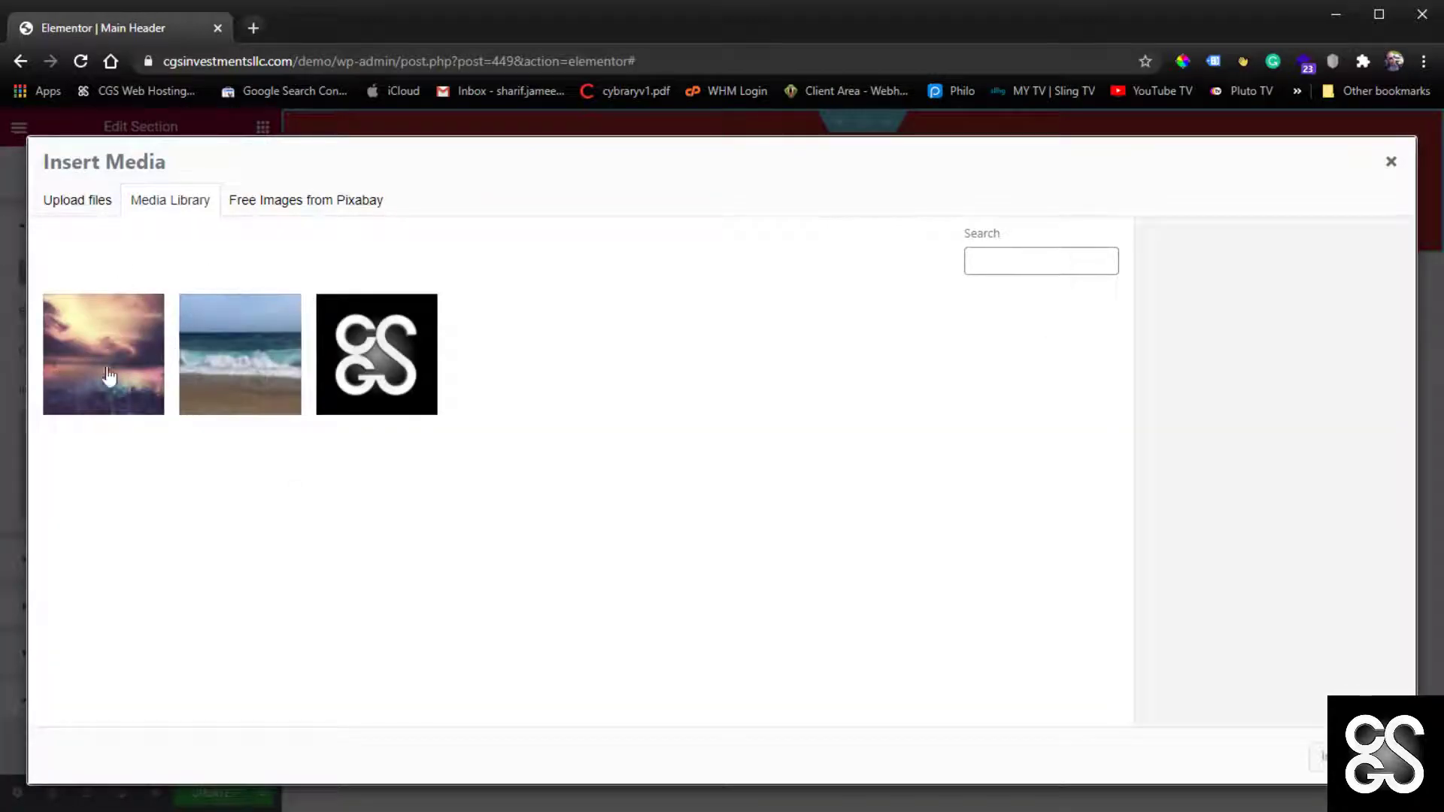
click(253, 374)
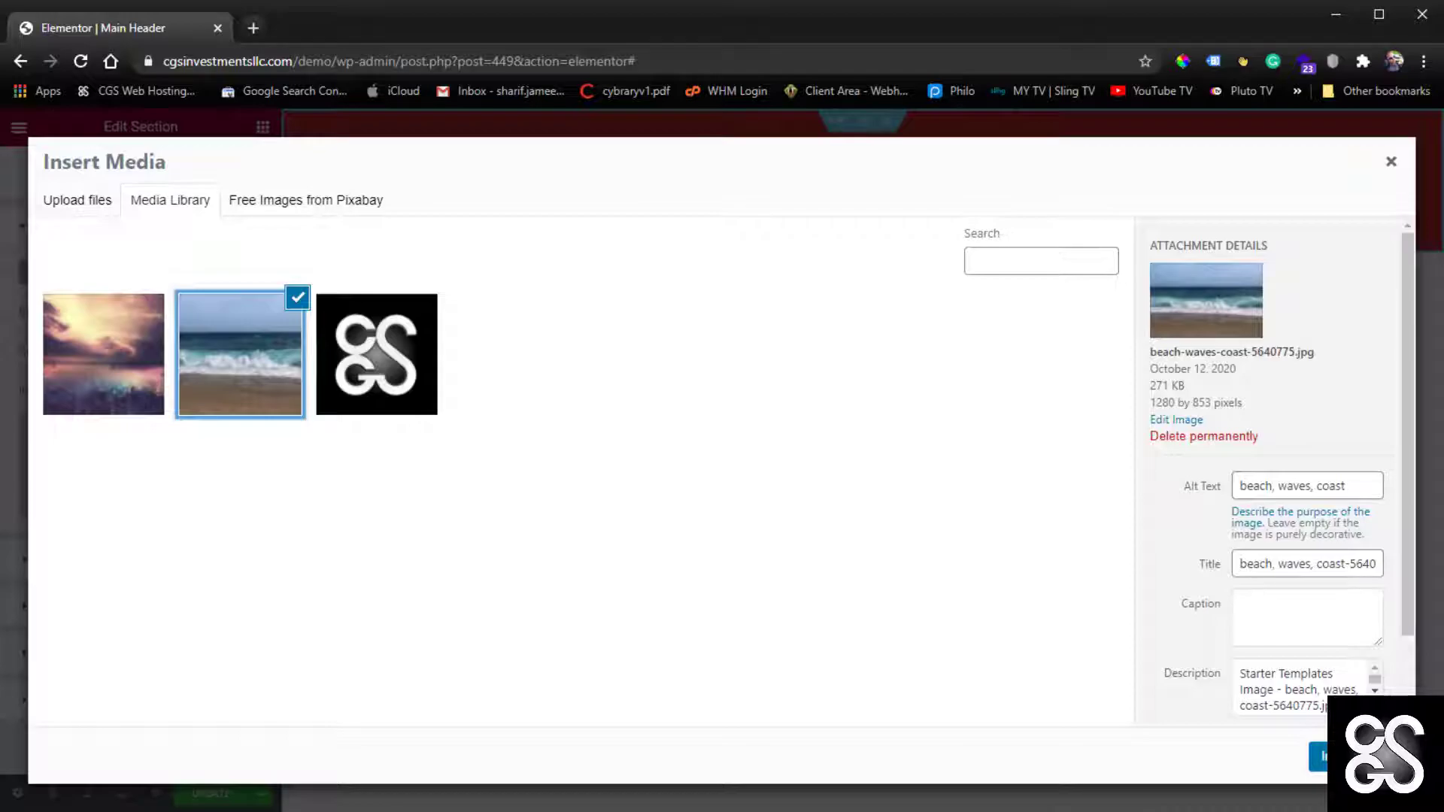
click(1354, 756)
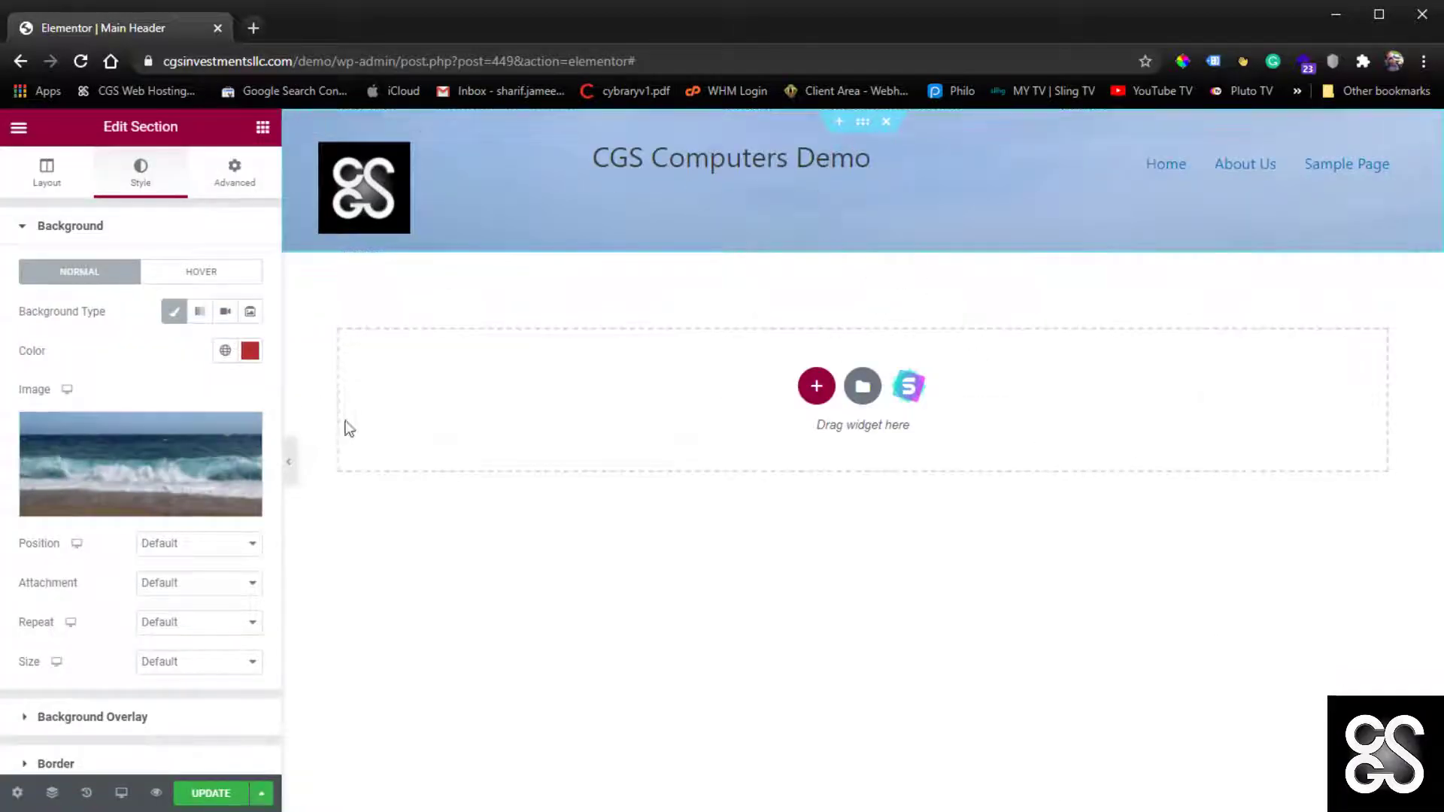
scroll(204, 549, down, 2)
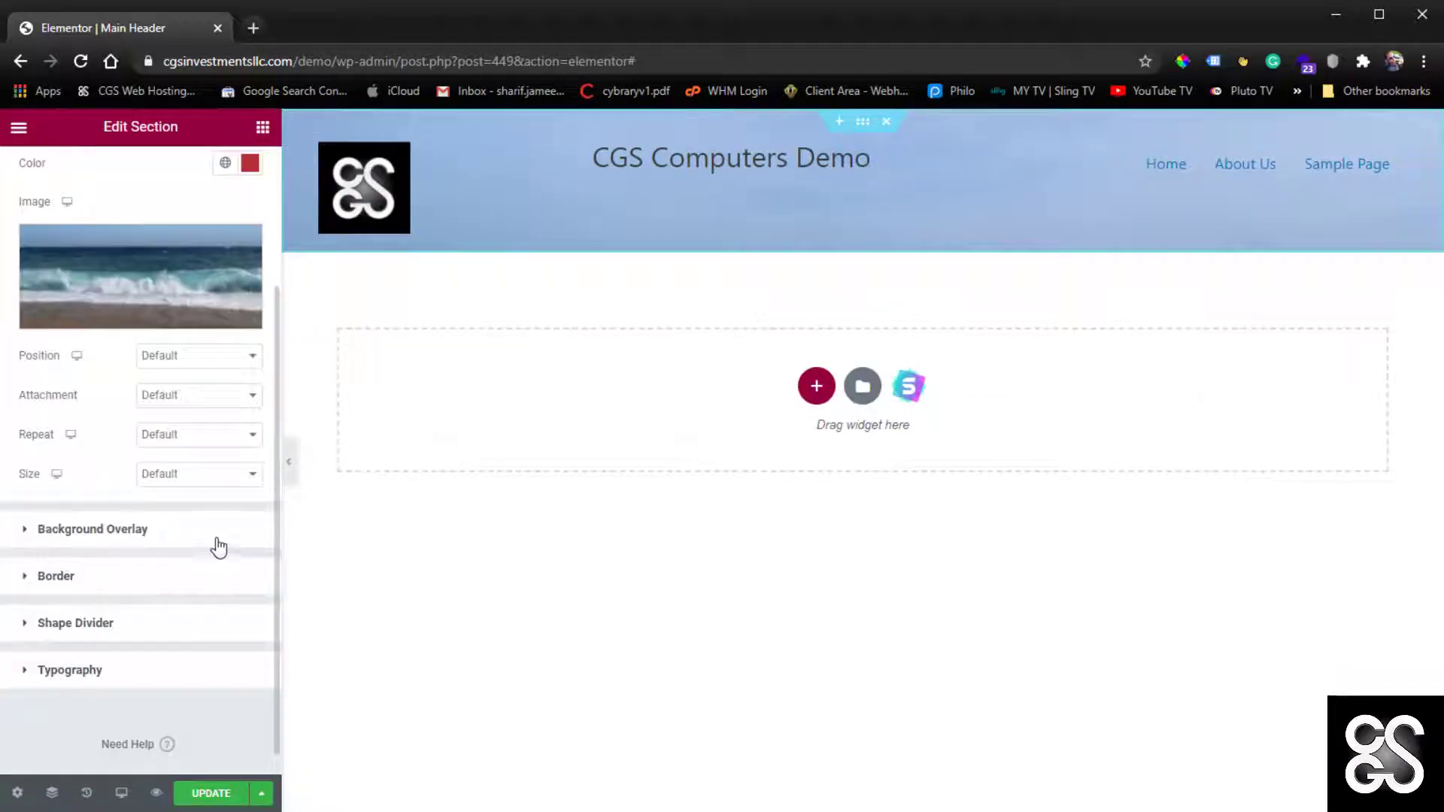
click(196, 387)
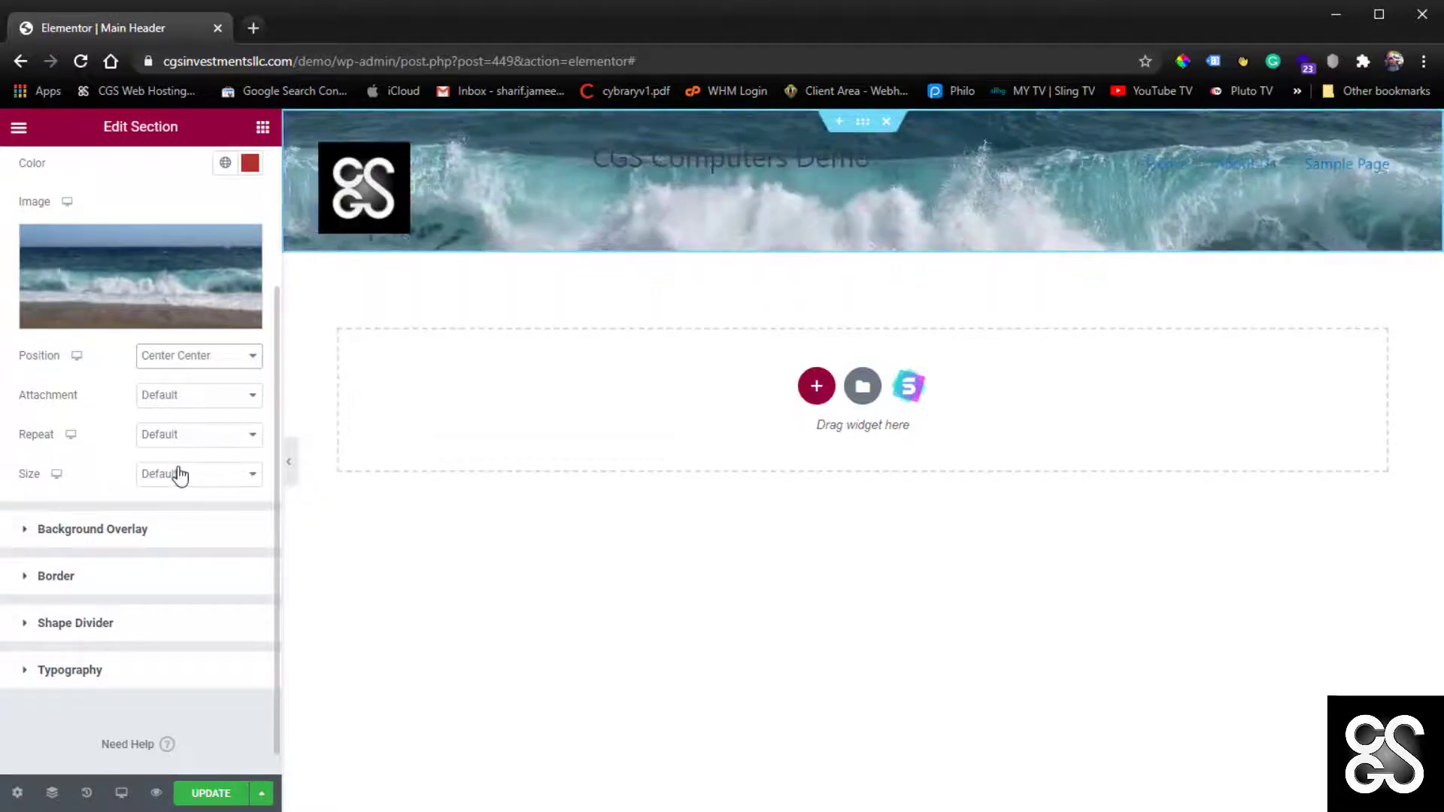
click(183, 528)
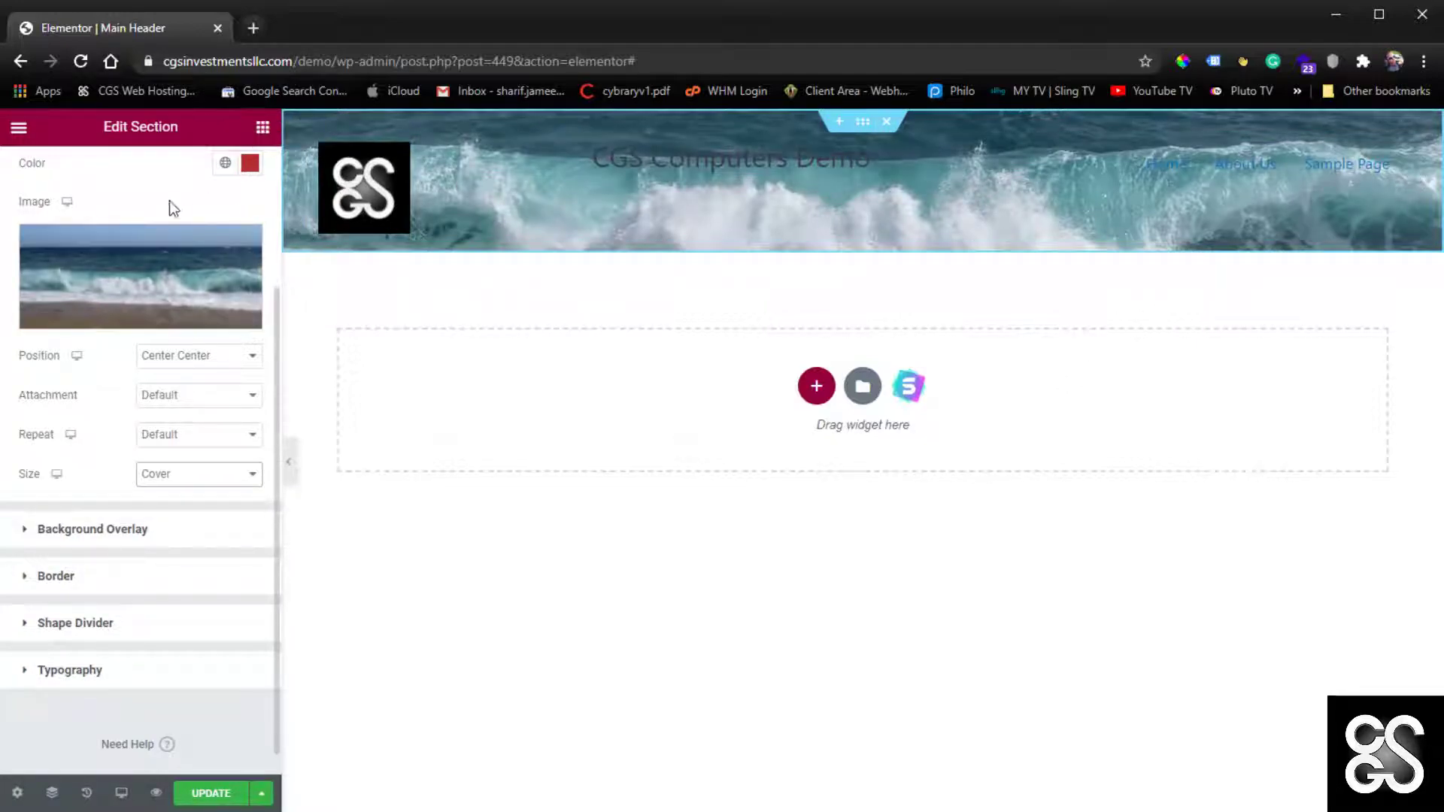
click(98, 531)
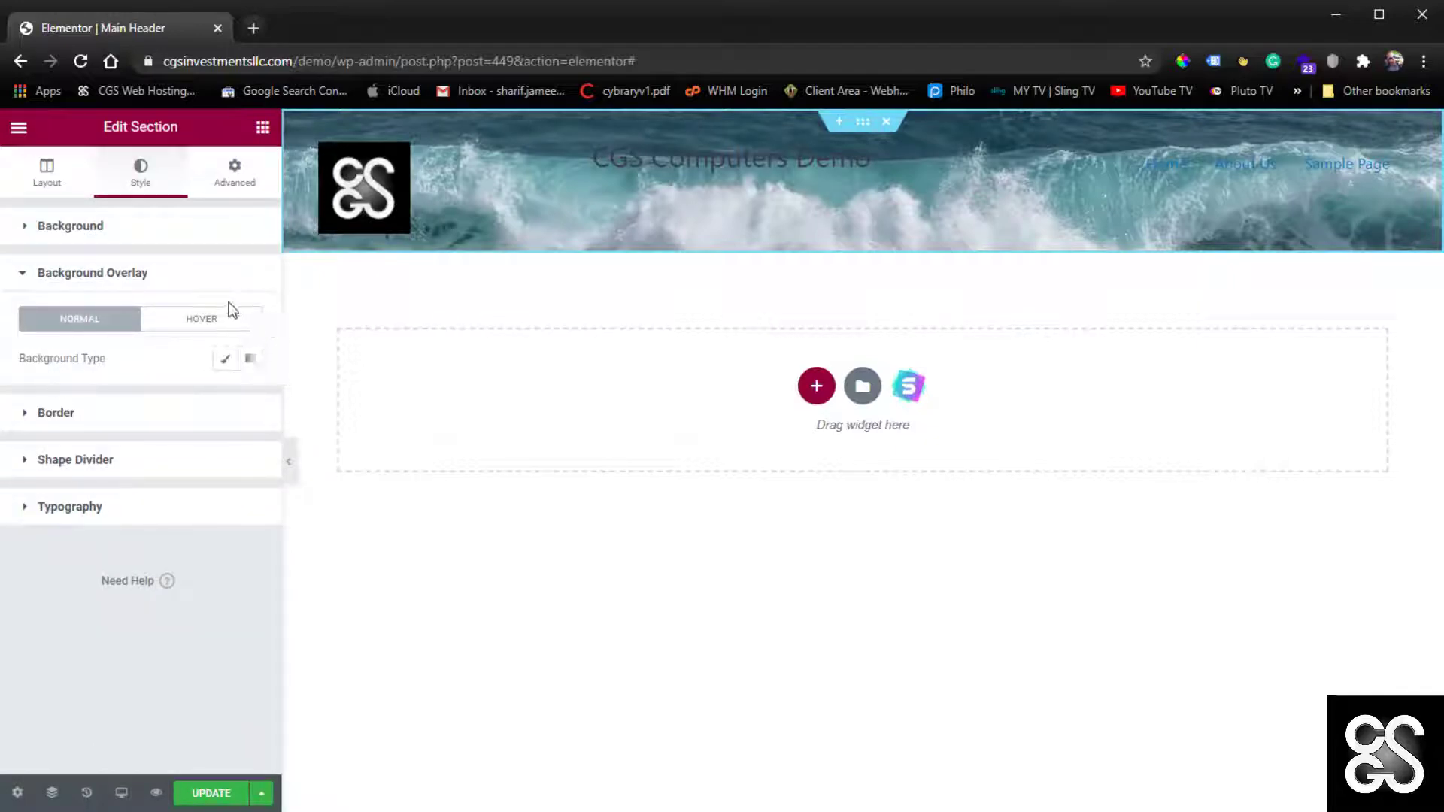
Give the header a classic white background overlay at 0.7 opacity
click(225, 358)
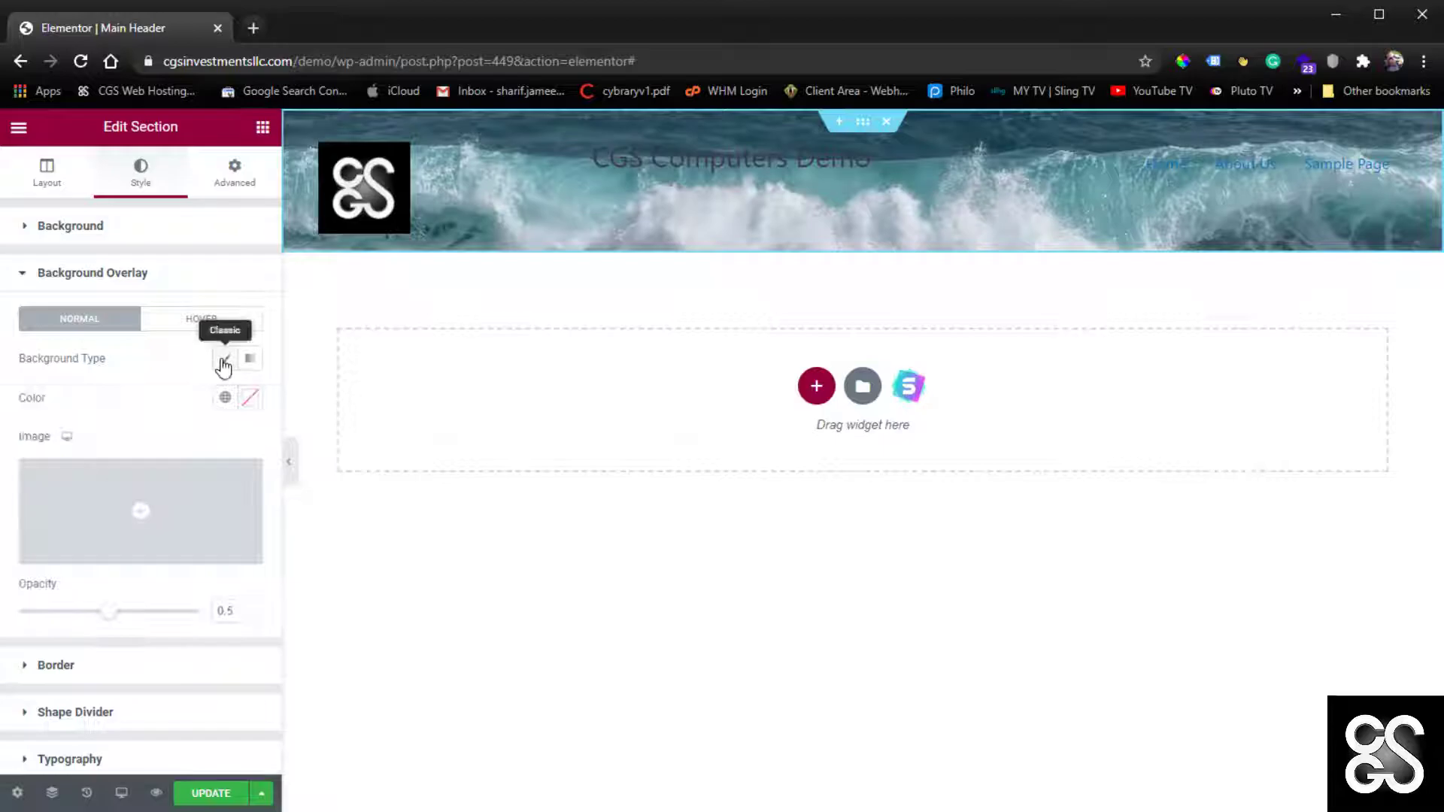
click(250, 397)
drag(112, 478, 7, 471)
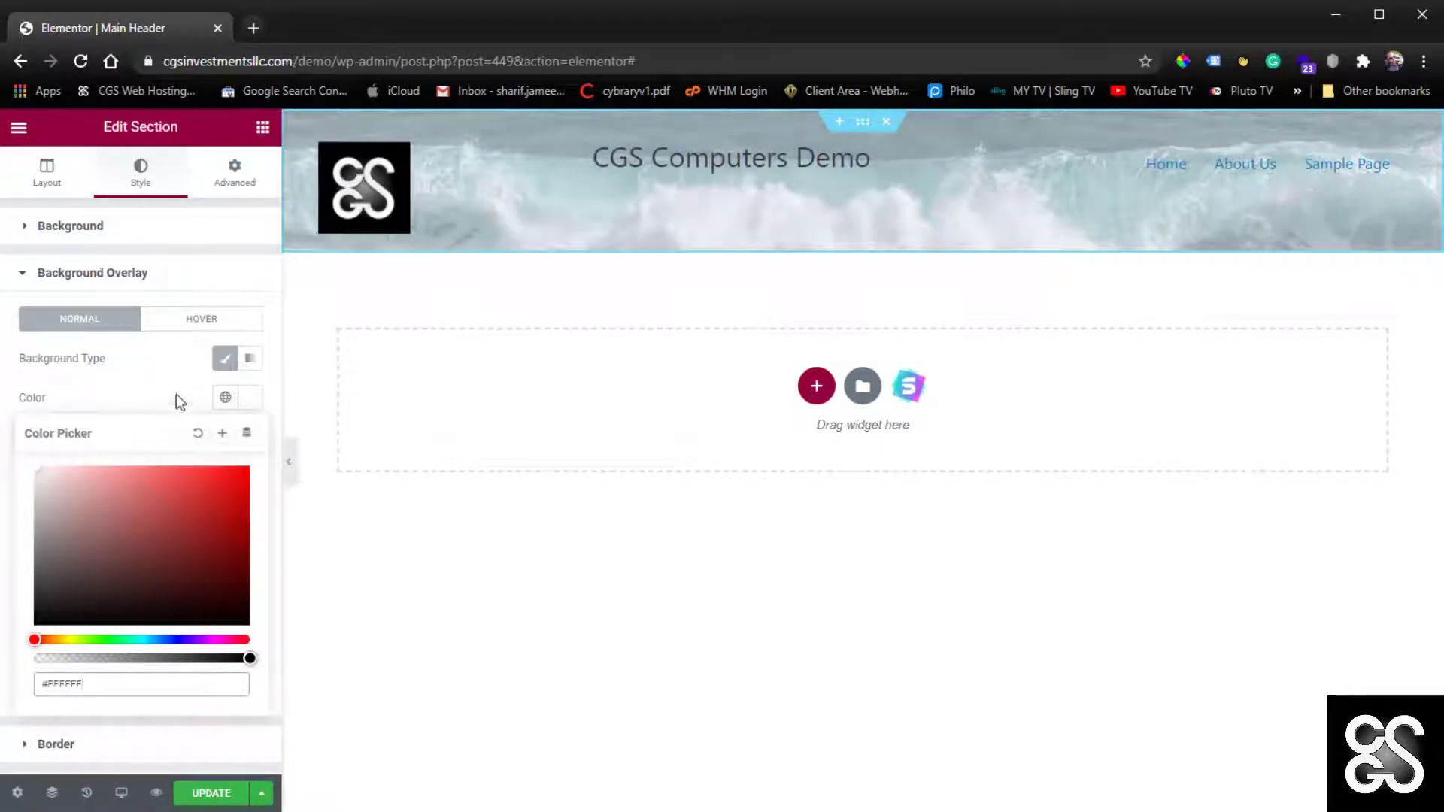
click(210, 397)
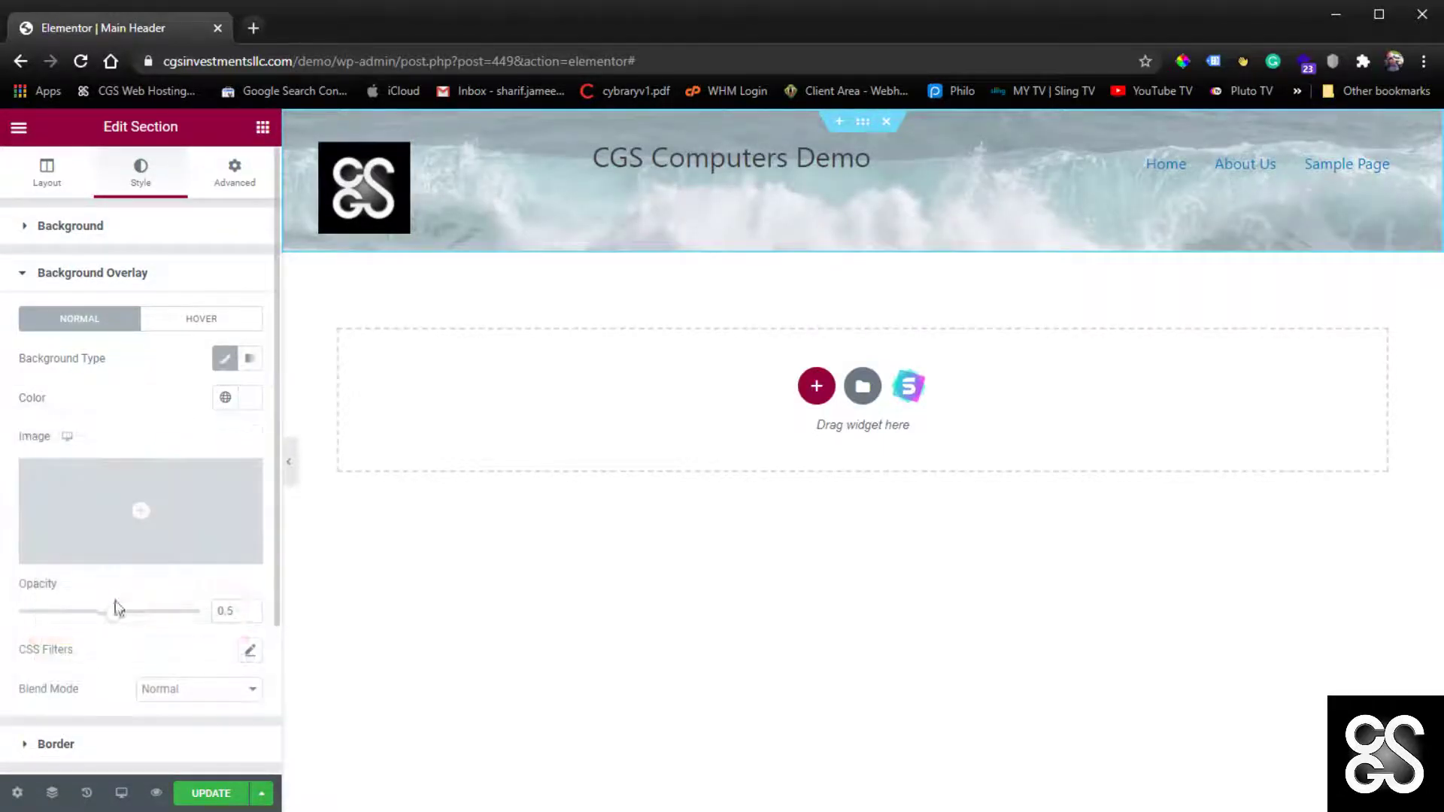
click(251, 607)
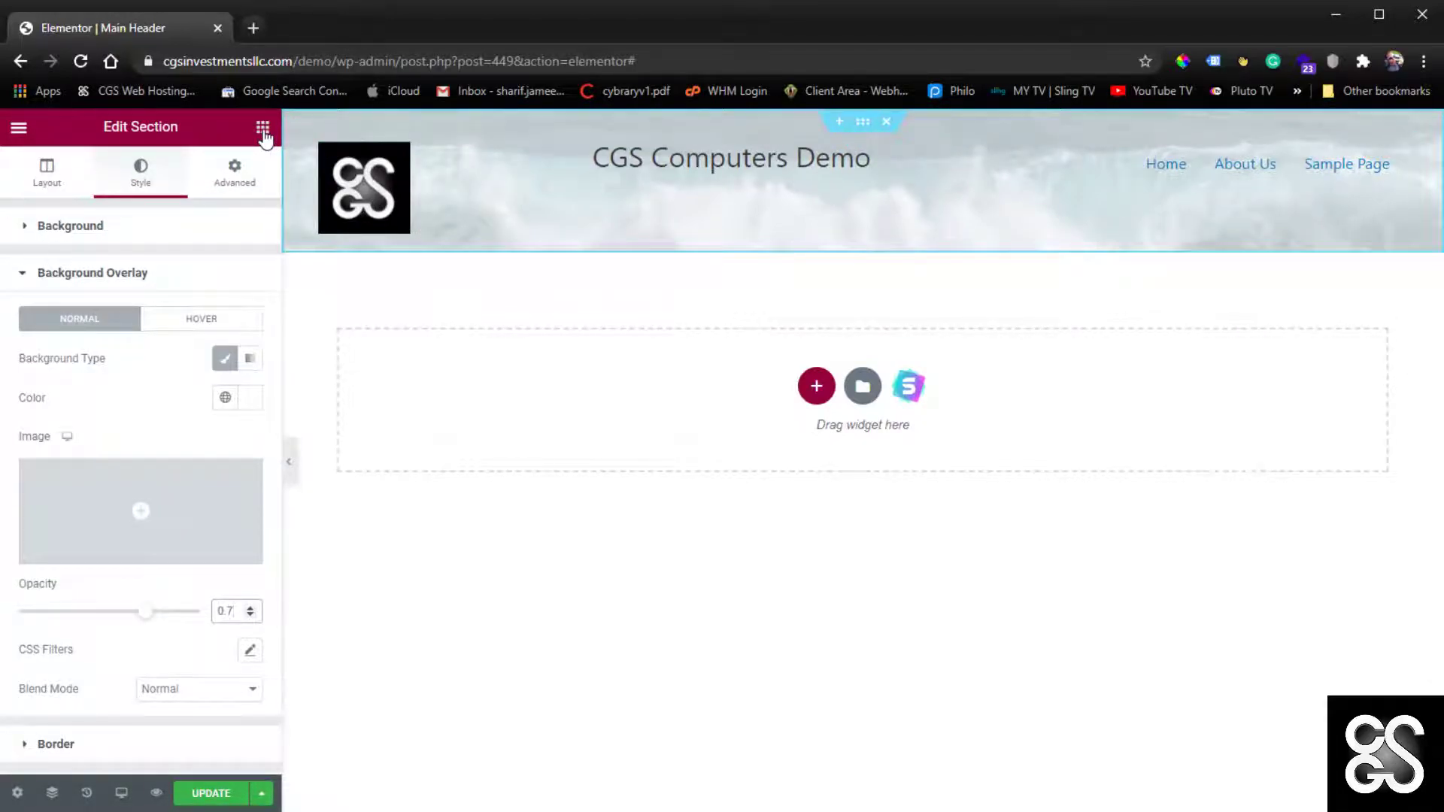
Set the header section to a 300 px minimum height with columns aligned to the top
click(49, 177)
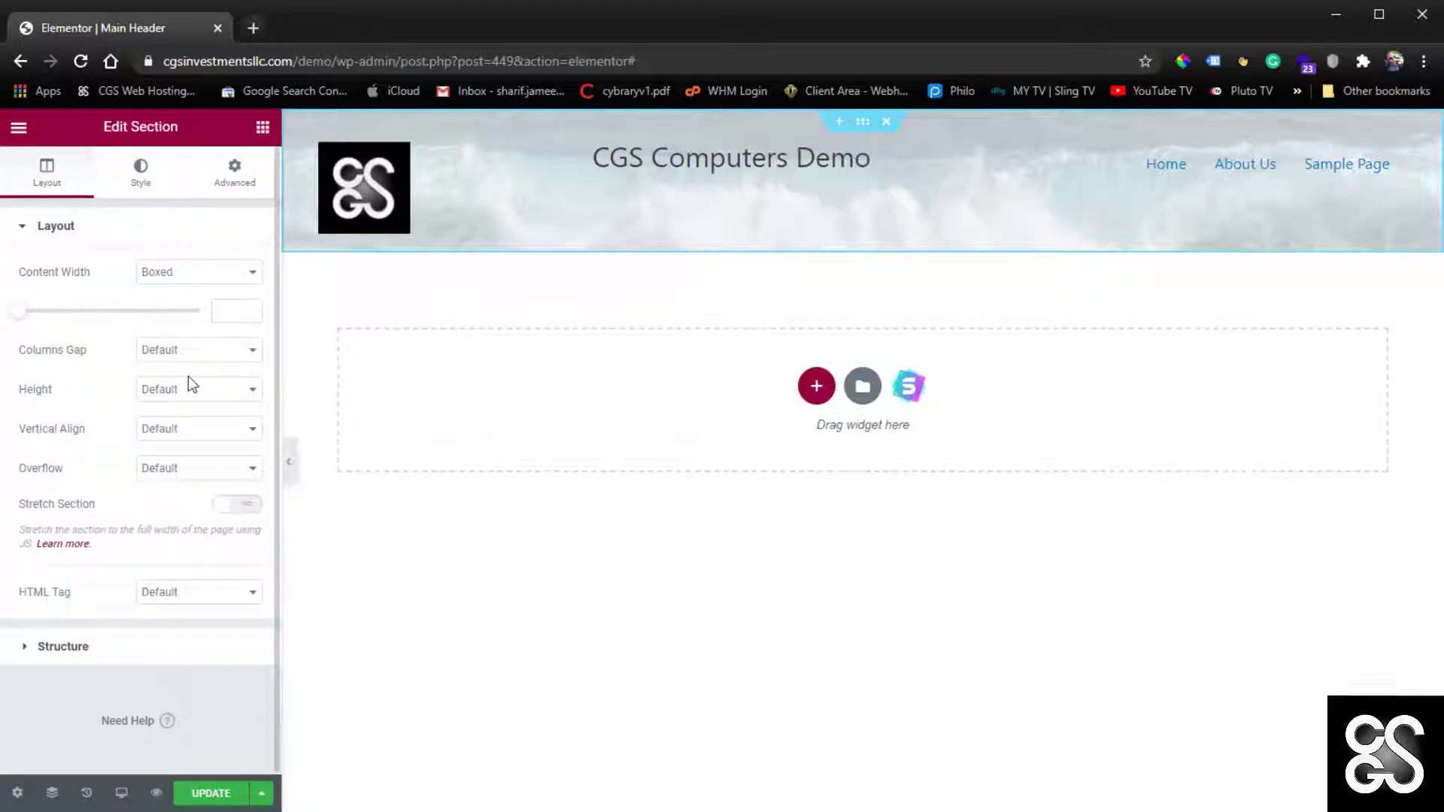
click(202, 399)
click(191, 440)
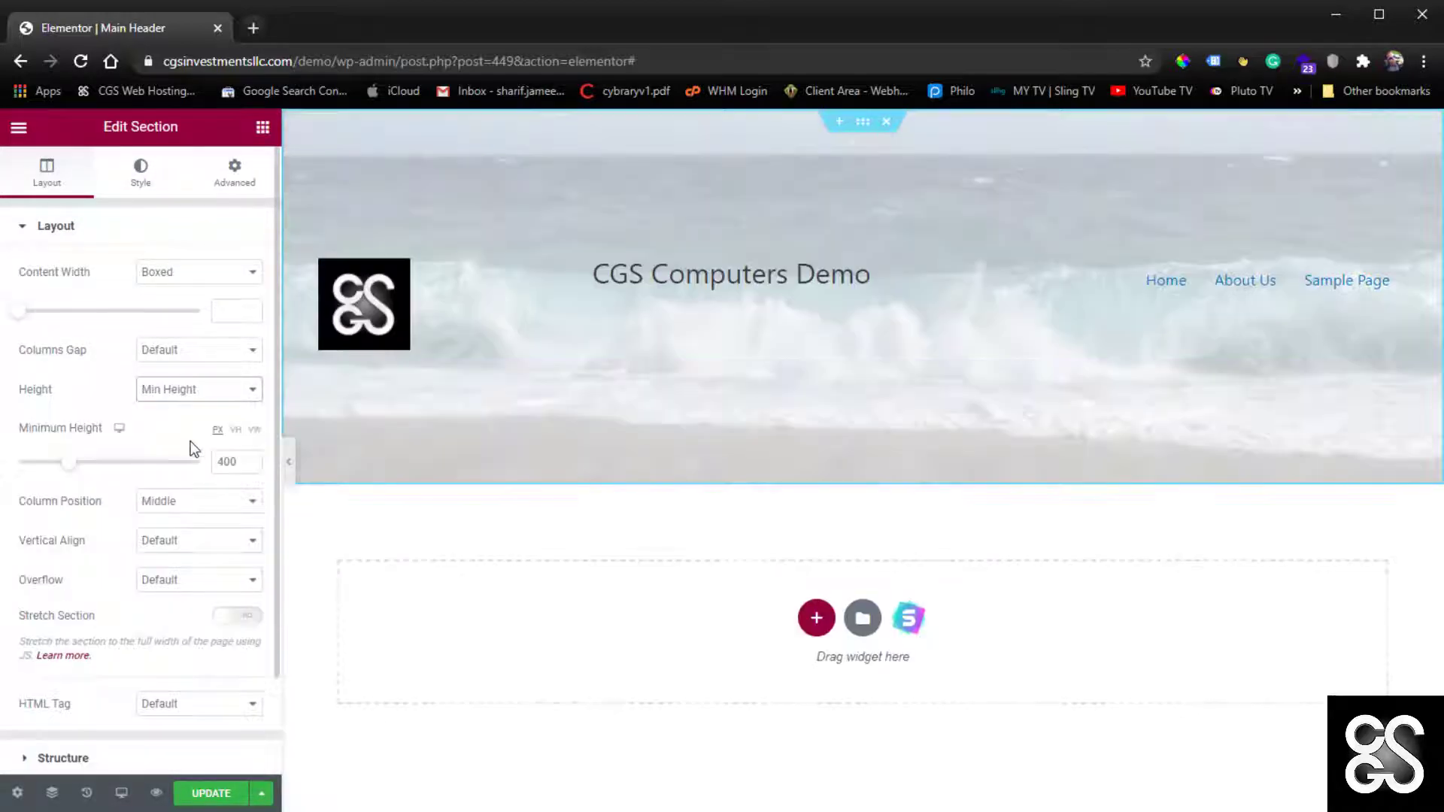
double_click(235, 464)
text(300)
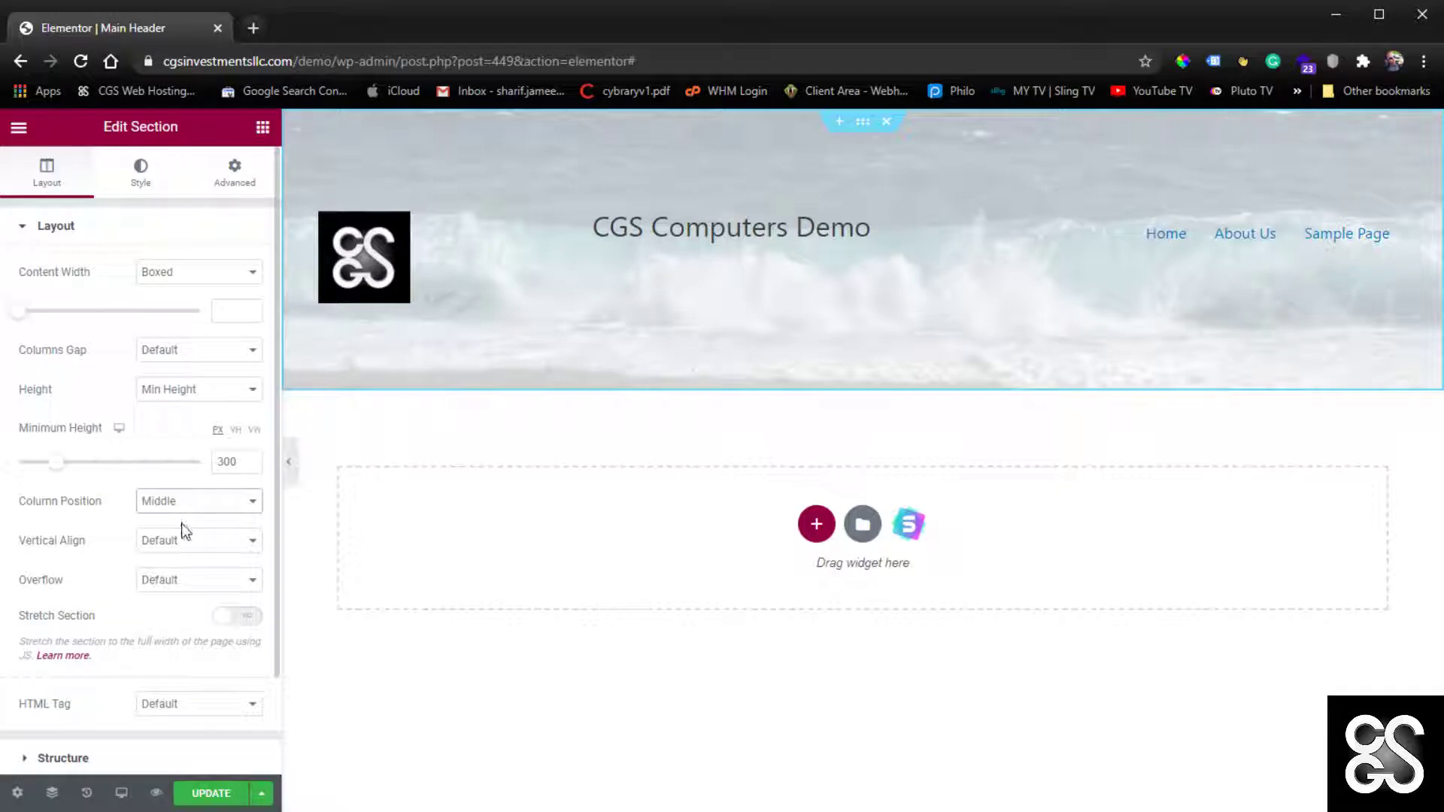
key(Up)
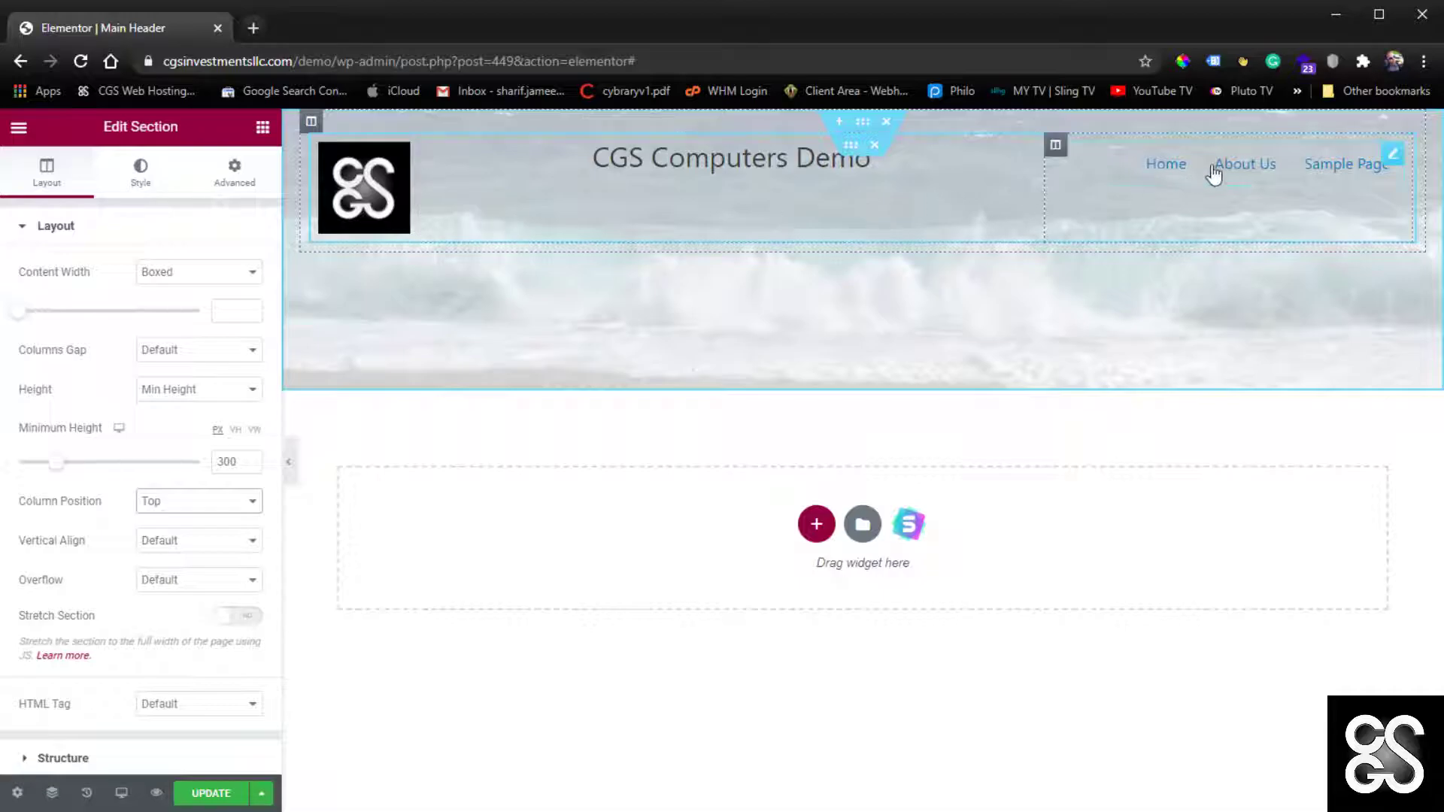
Save the Main Header with Update and exit Elementor to the dashboard
click(211, 793)
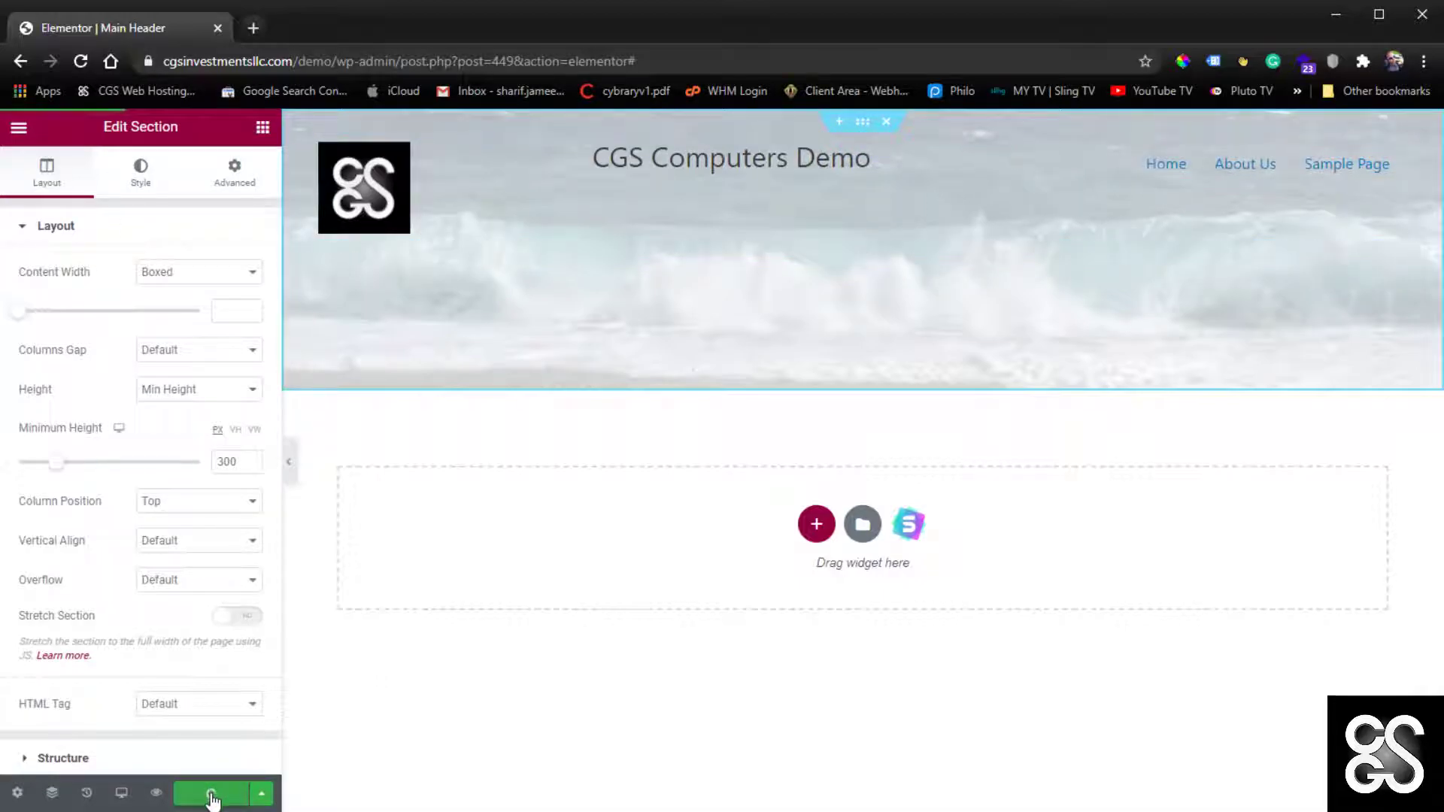
click(19, 128)
click(105, 457)
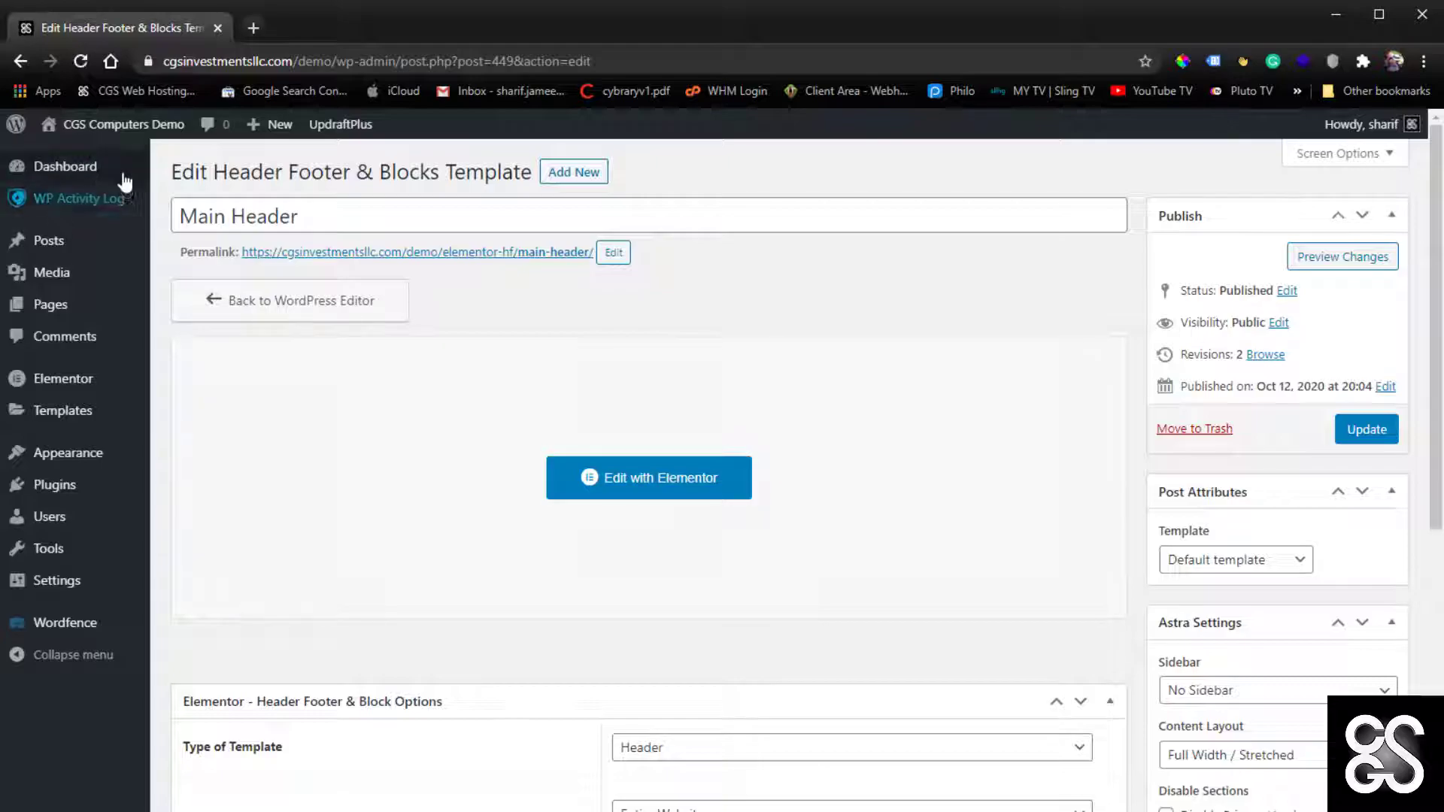
Check the new wave header on the live home page, About Us and Sample Page
mouse_move(112, 128)
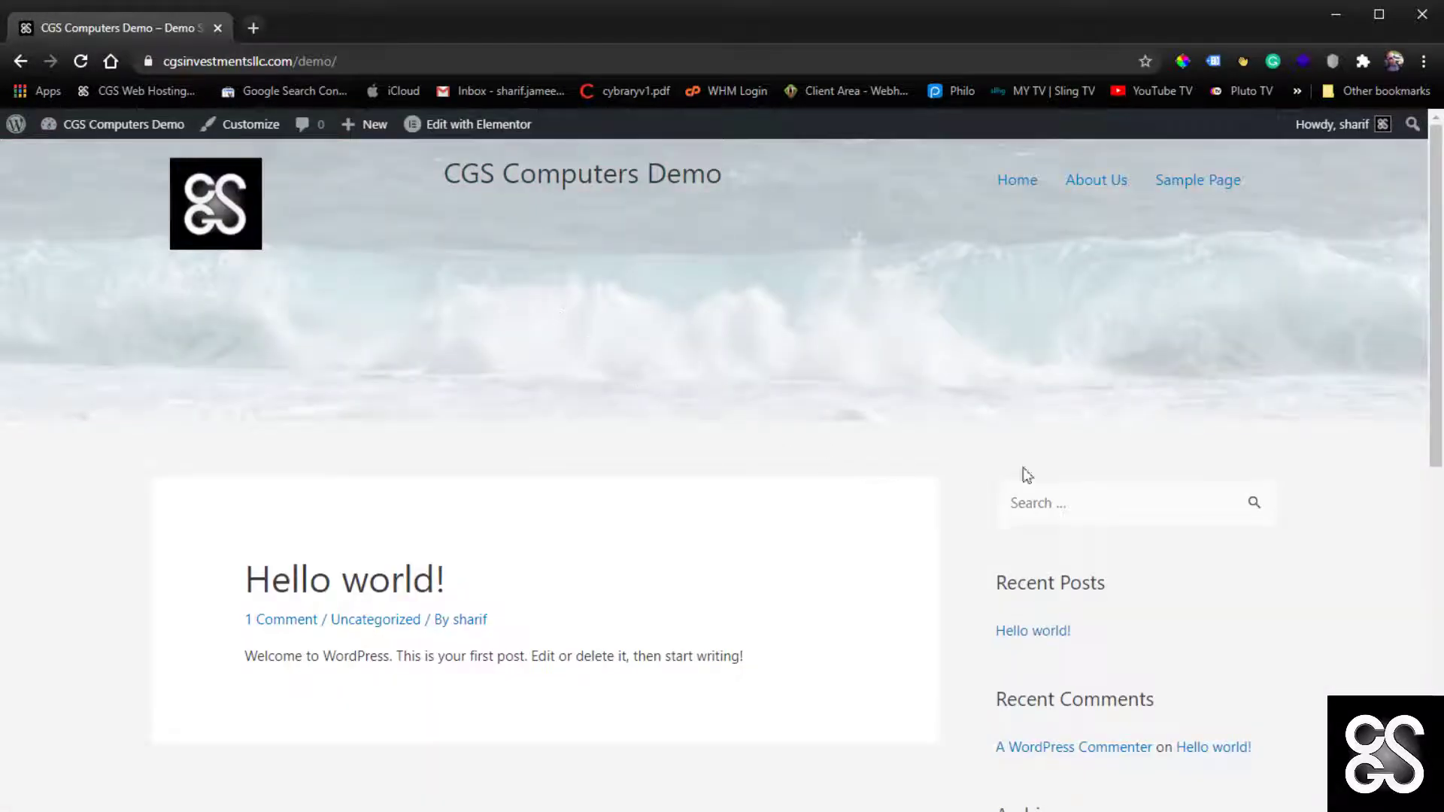
scroll(832, 471, down, 10)
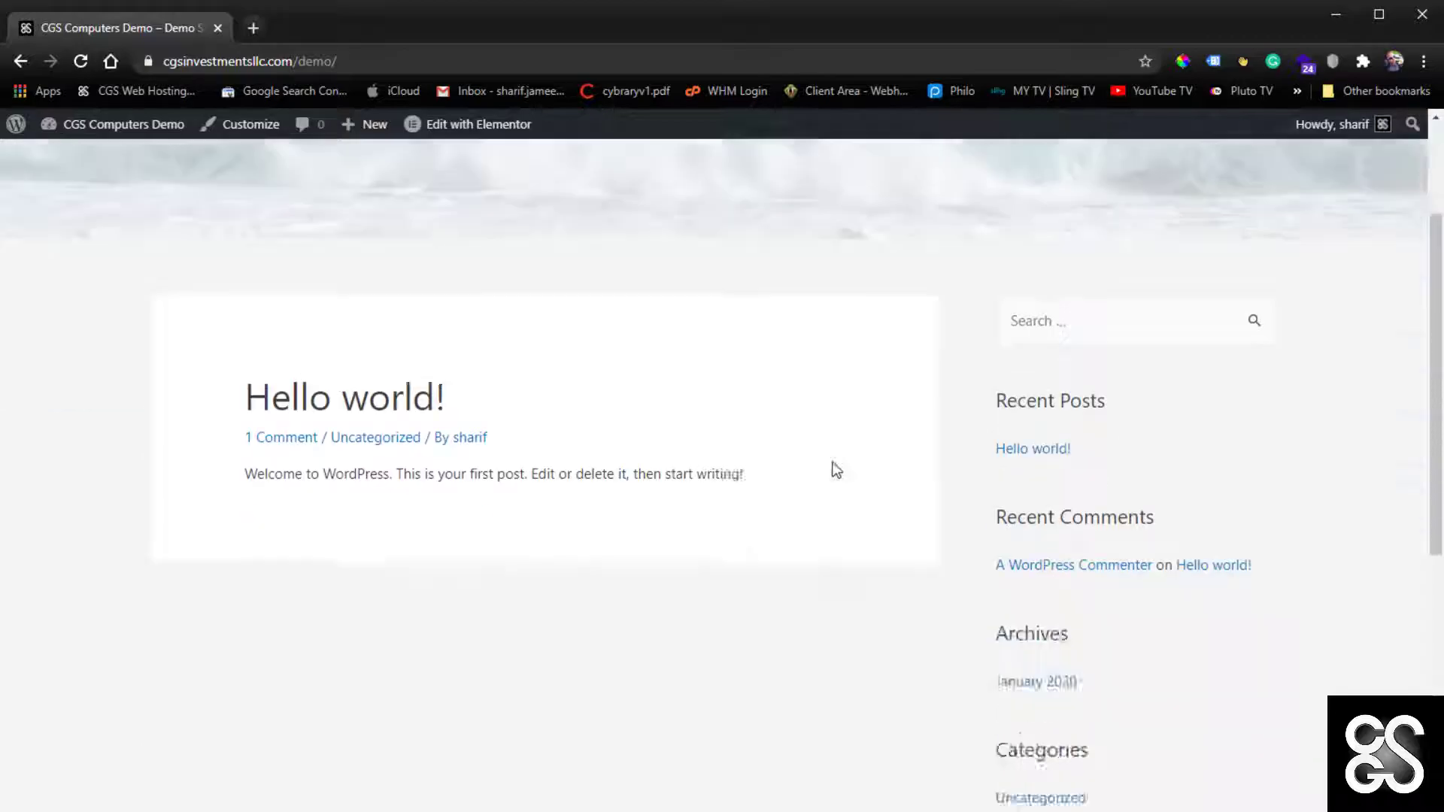
scroll(831, 561, up, 10)
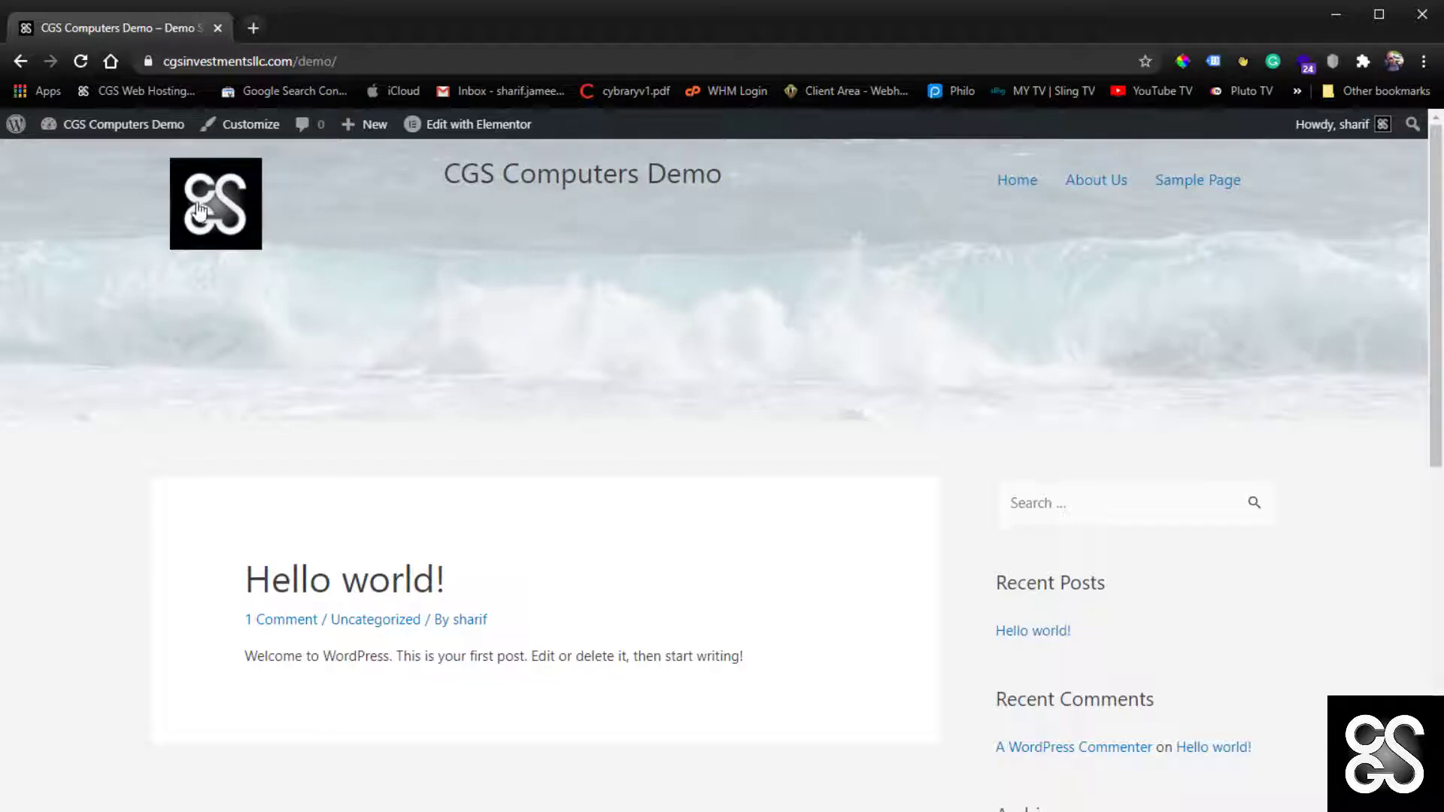
click(1097, 191)
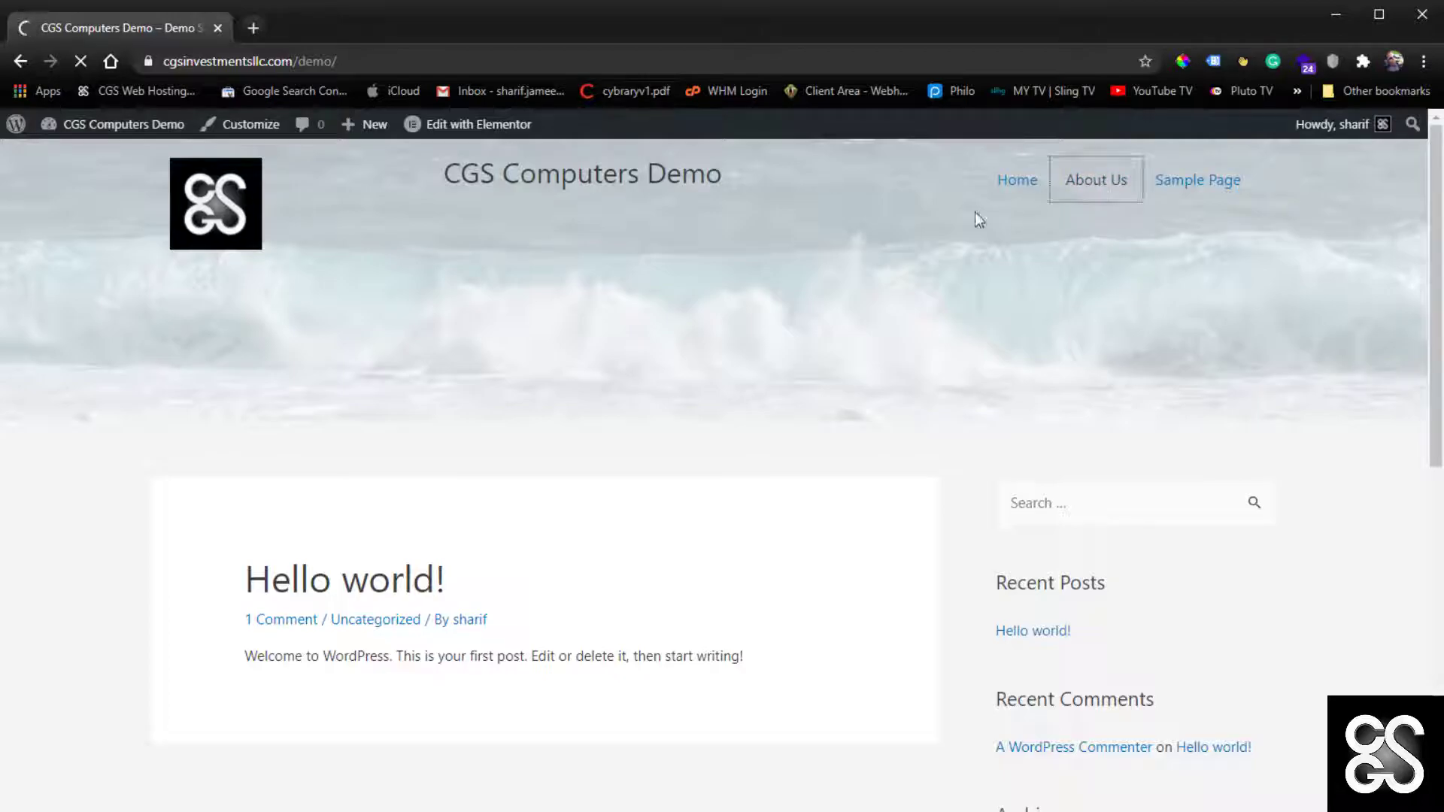
scroll(848, 465, down, 8)
scroll(912, 464, up, 8)
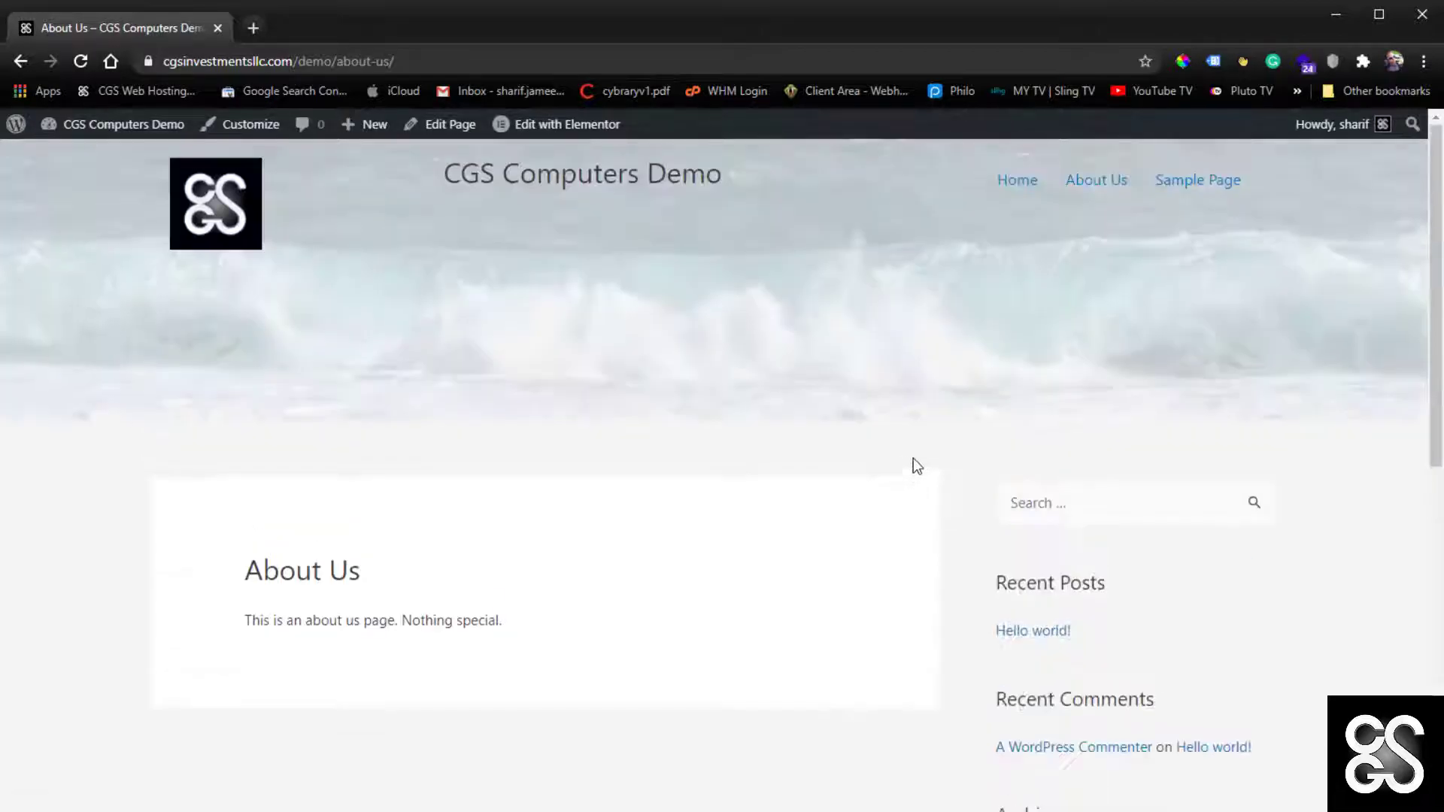
click(1214, 185)
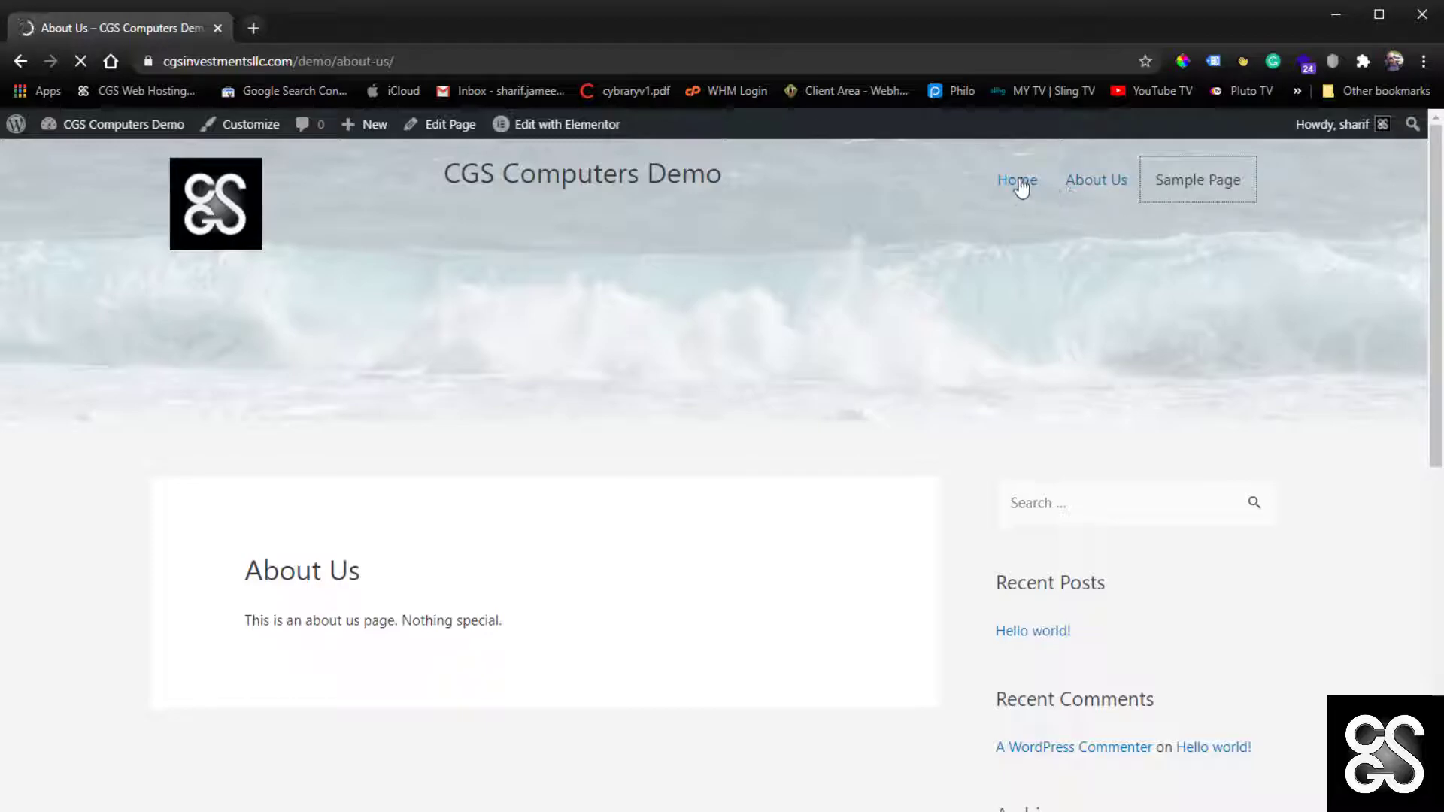
scroll(856, 436, down, 7)
scroll(856, 436, down, 2)
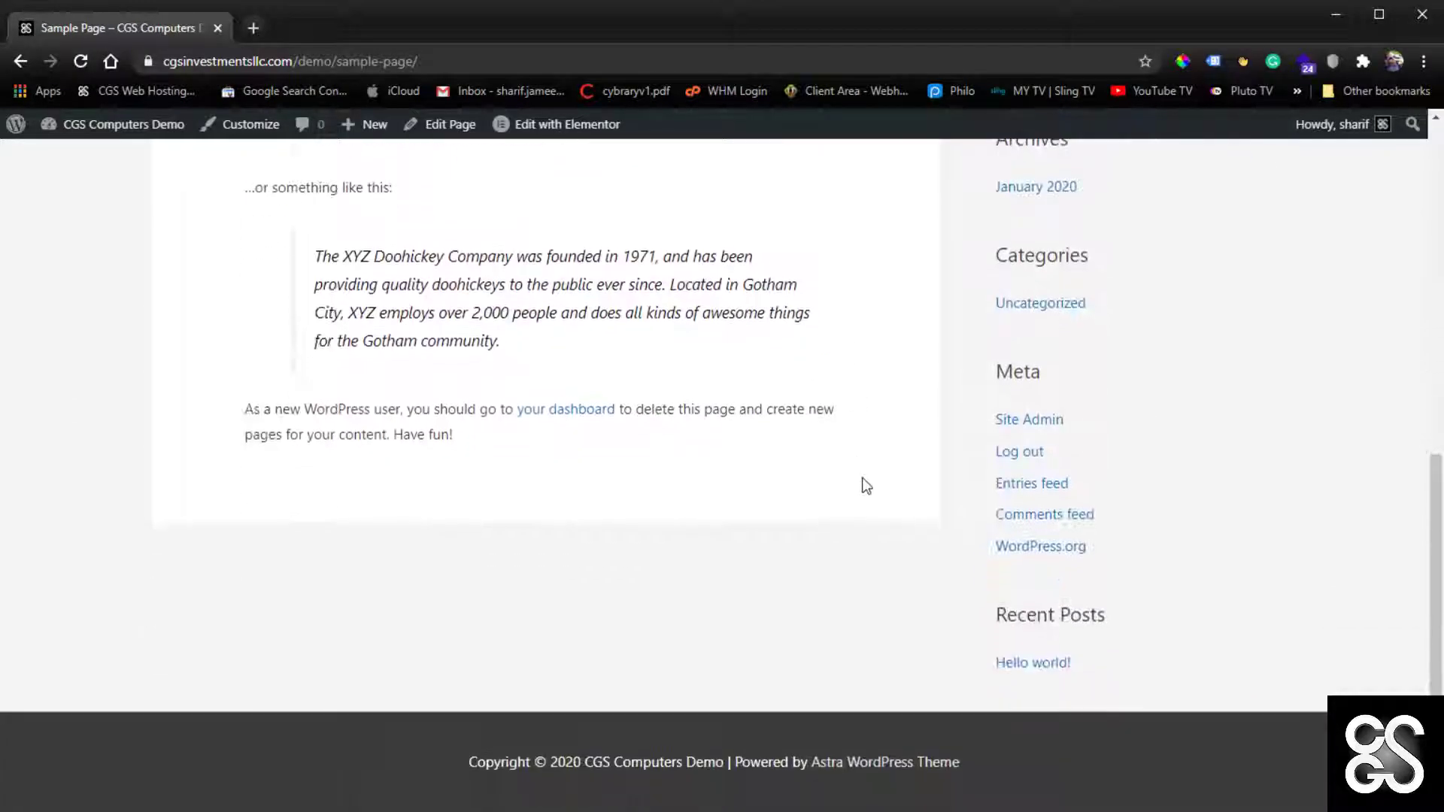
scroll(864, 483, up, 8)
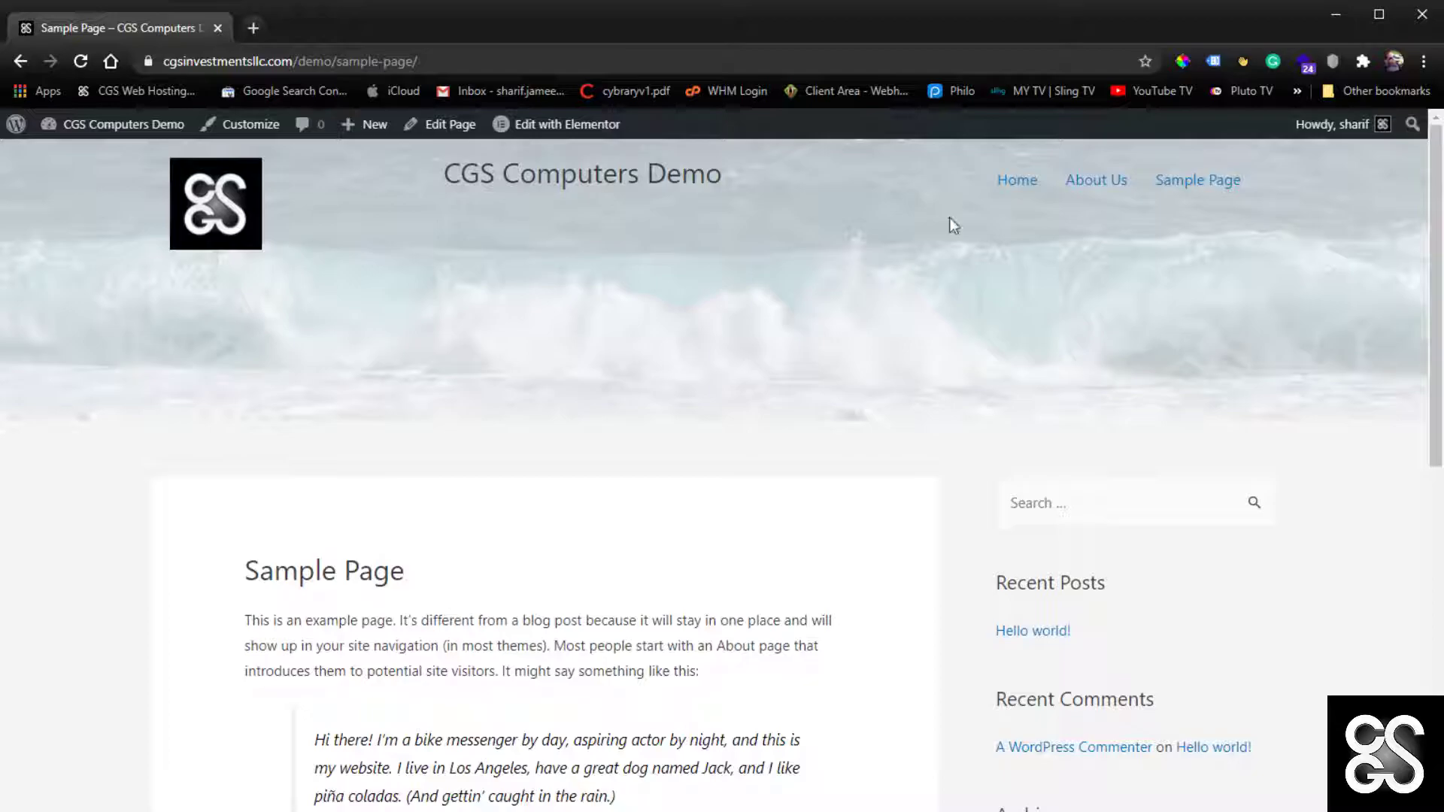
Go to the Dashboard and open Appearance > Header Footer & Blocks
click(113, 127)
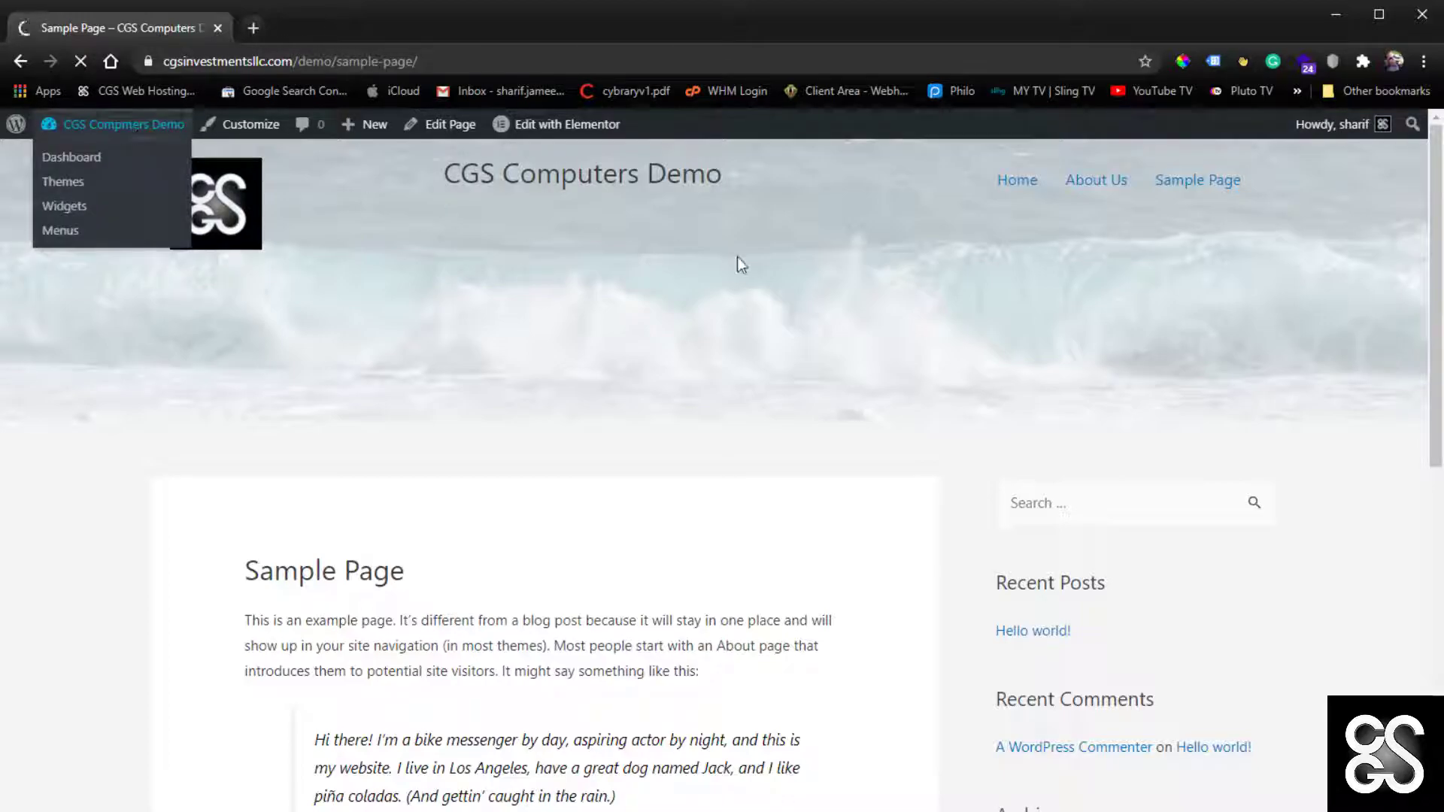
scroll(477, 553, down, 15)
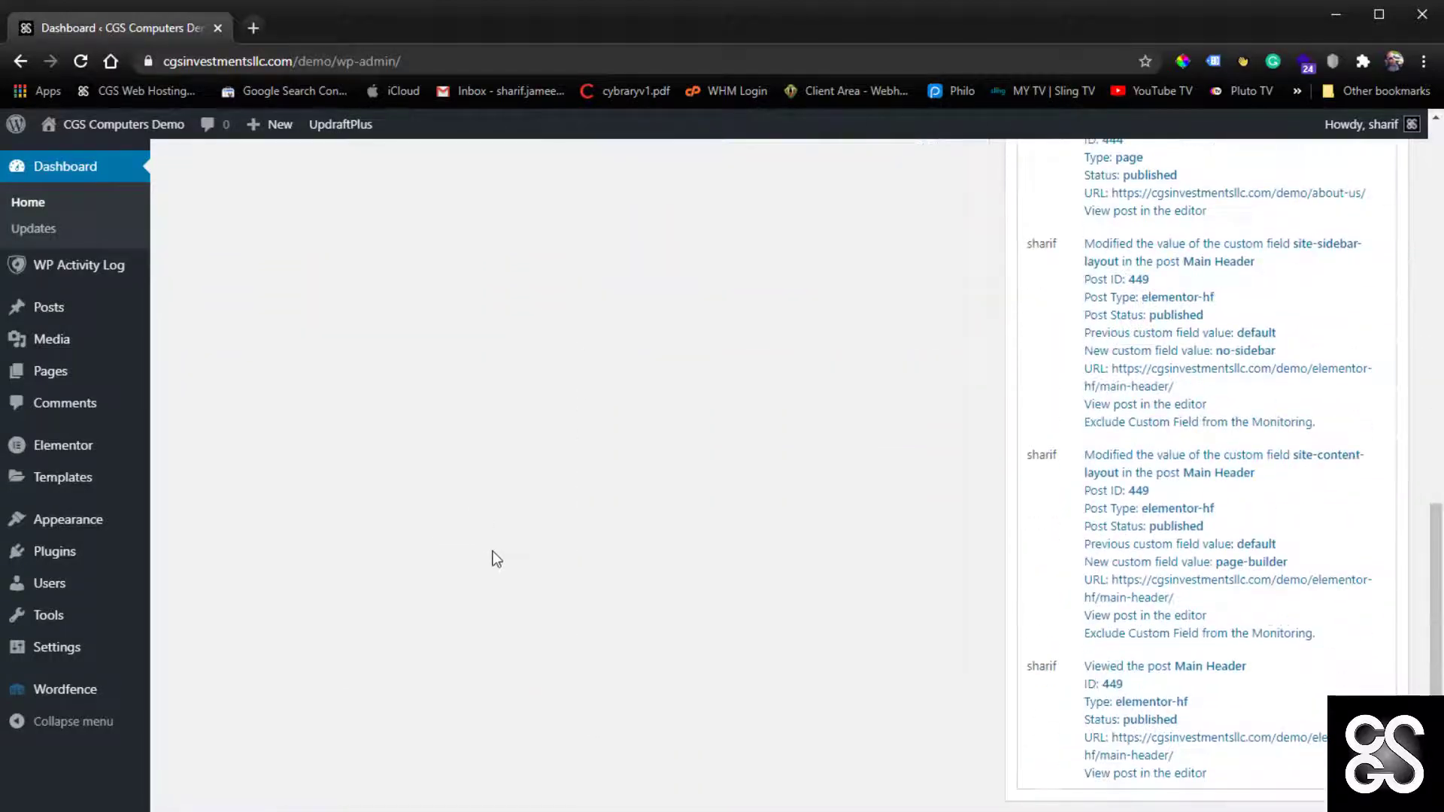
scroll(498, 555, up, 15)
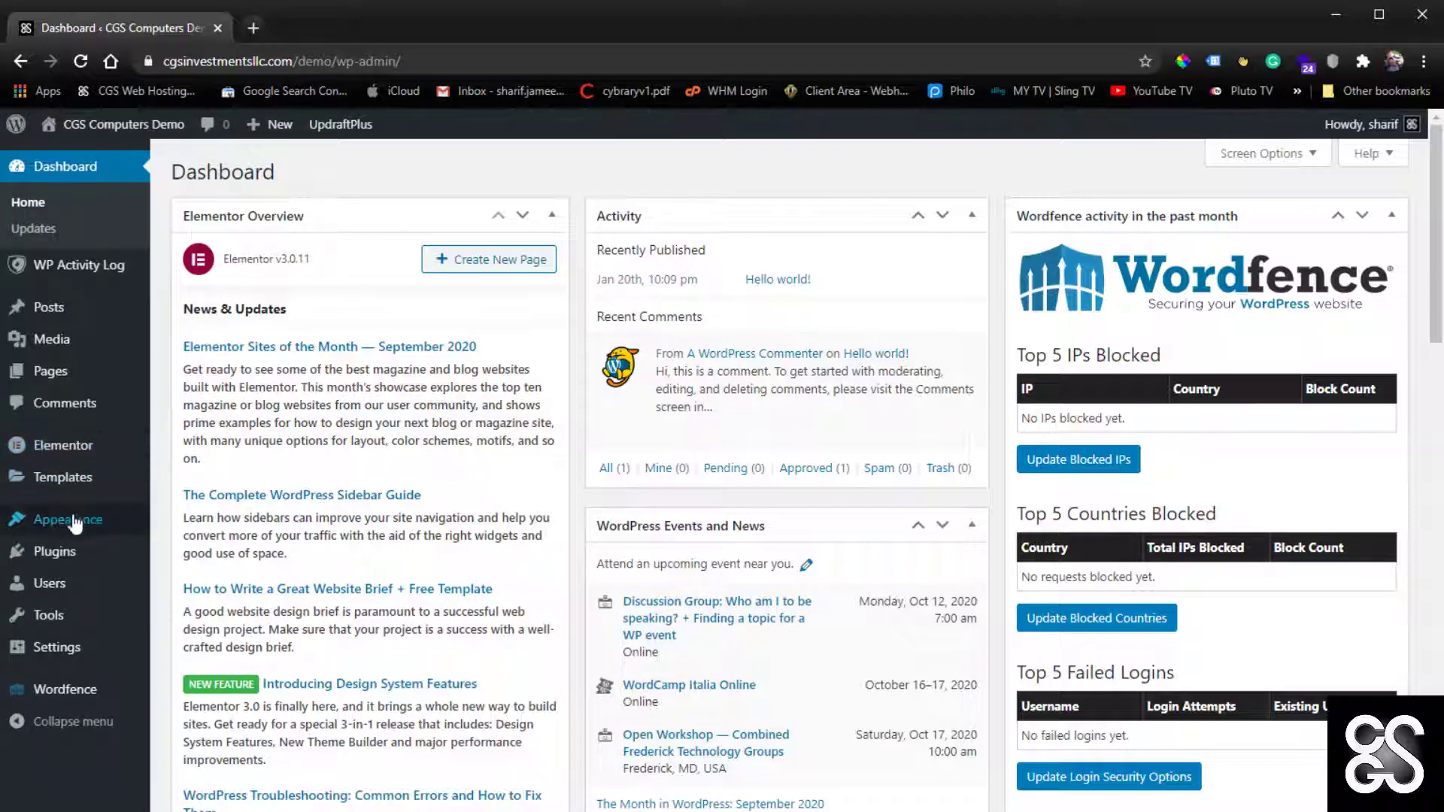
mouse_move(56, 524)
mouse_move(61, 451)
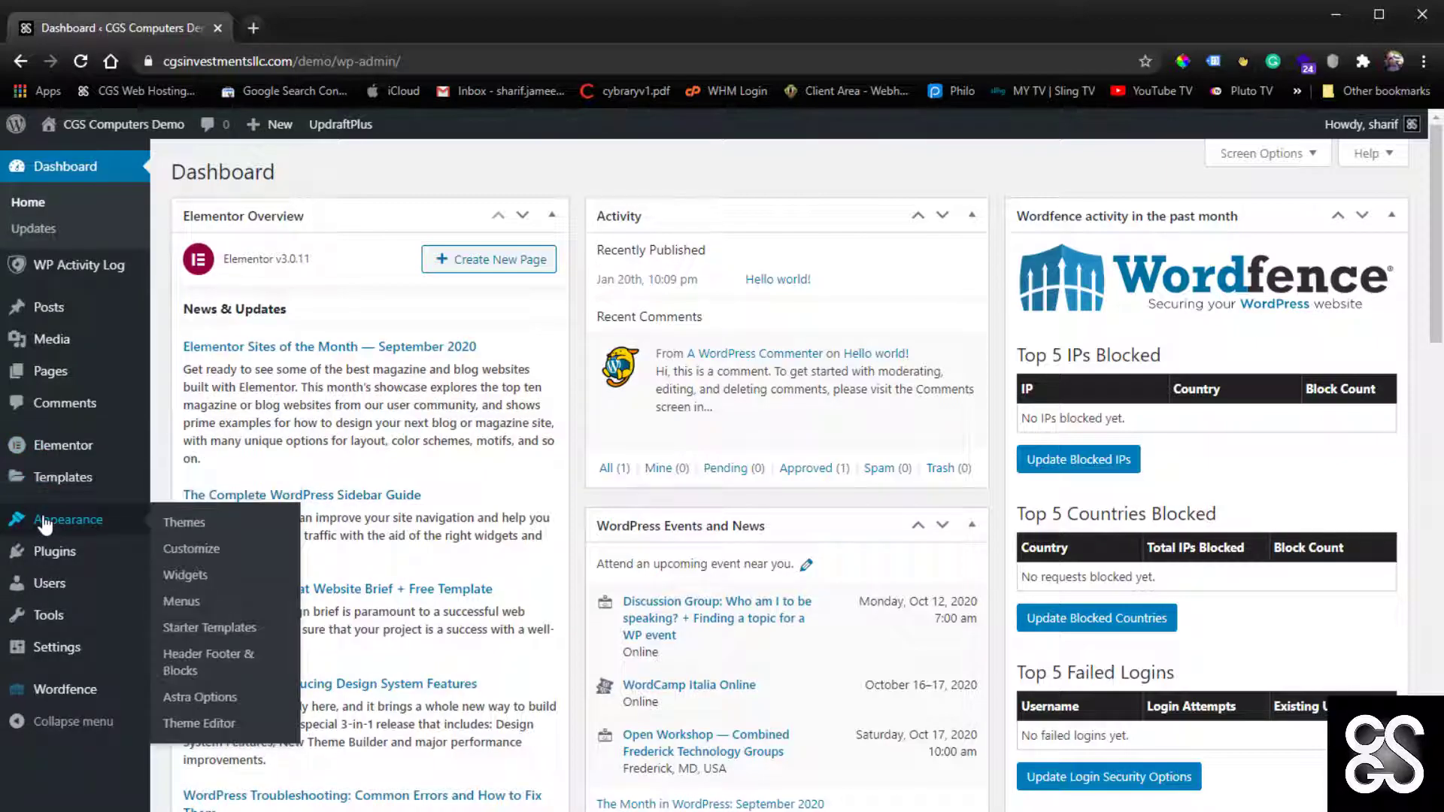
click(181, 667)
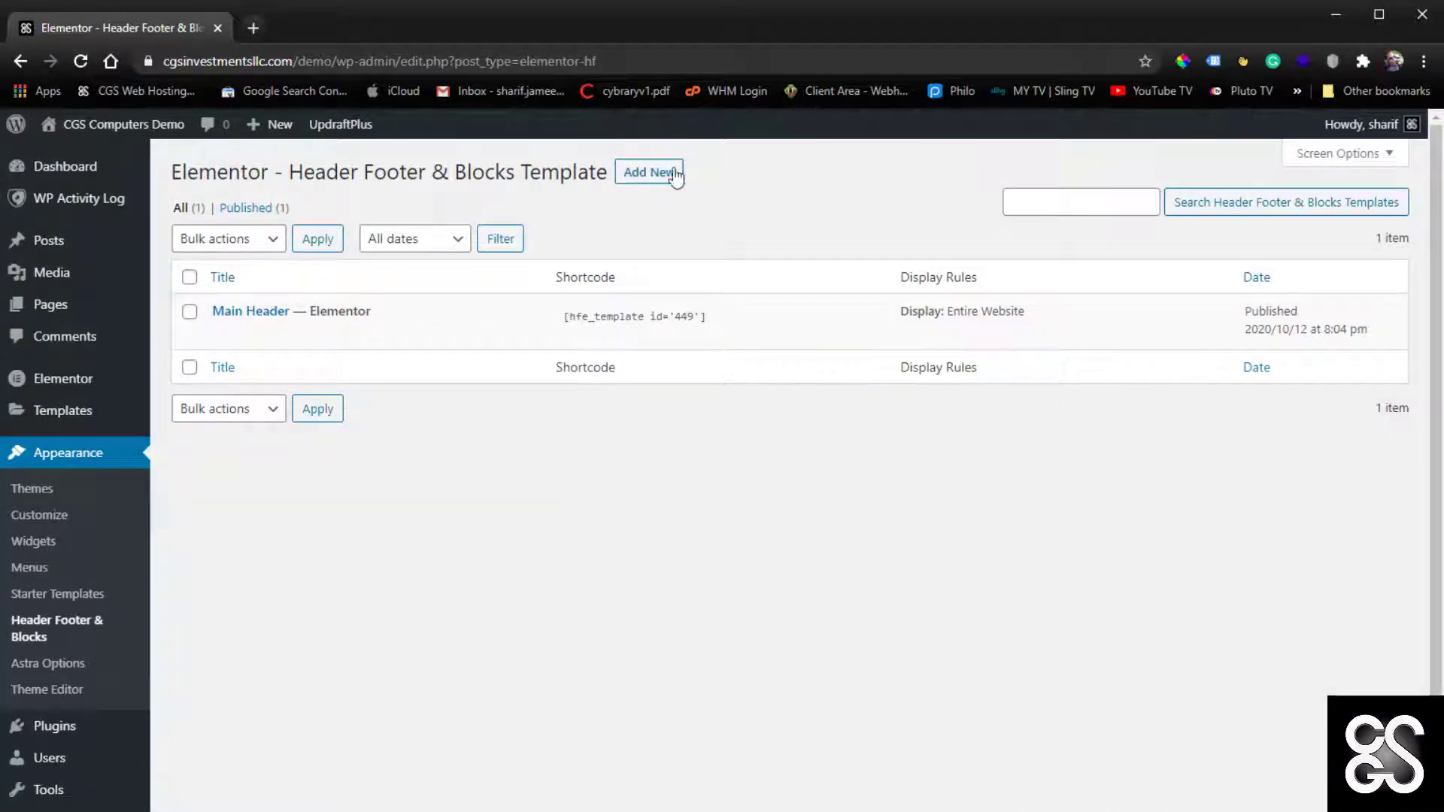
Publish a 'Main Footer' template of type Footer on the Entire Website and edit it in Elementor
click(648, 174)
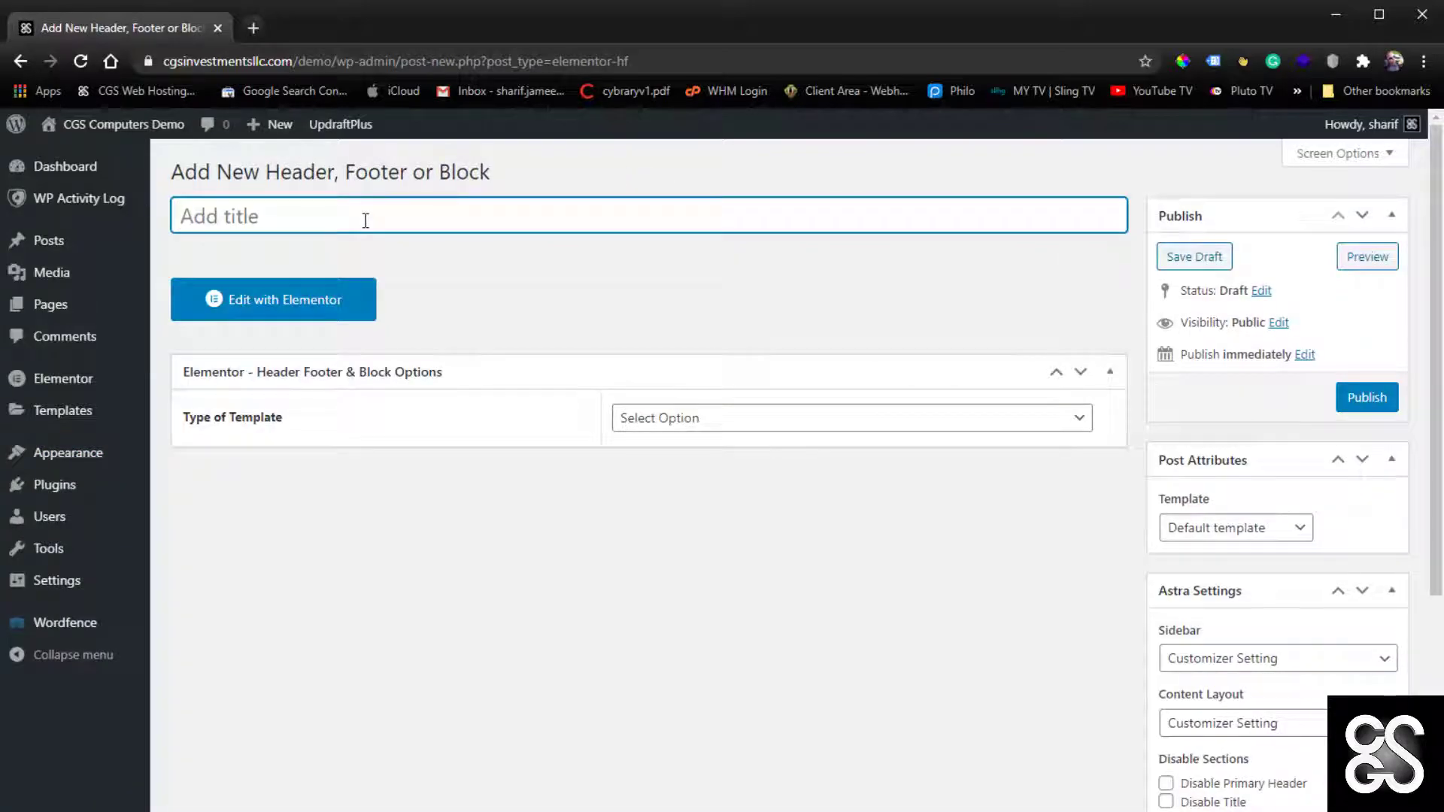
text(Main Footer)
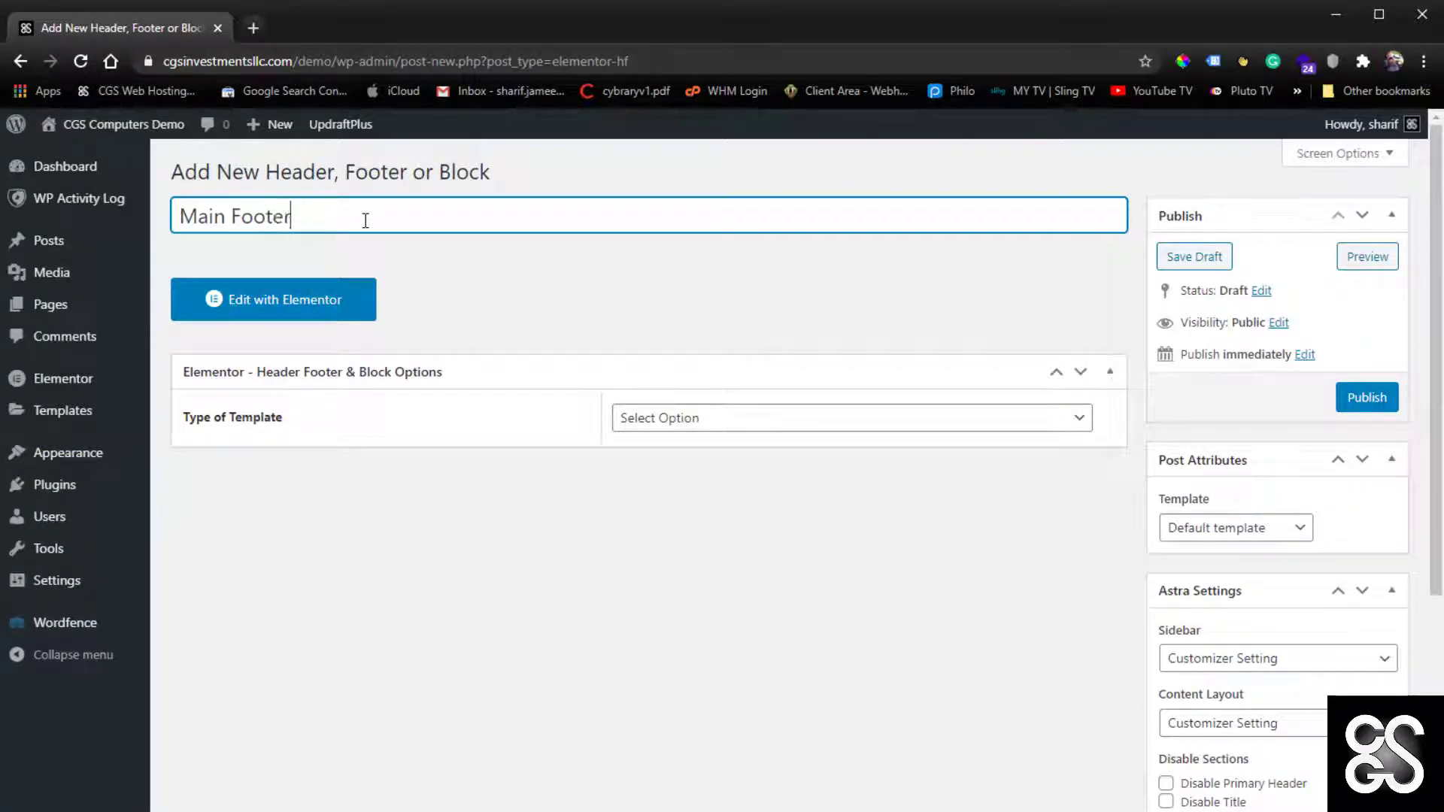
click(735, 420)
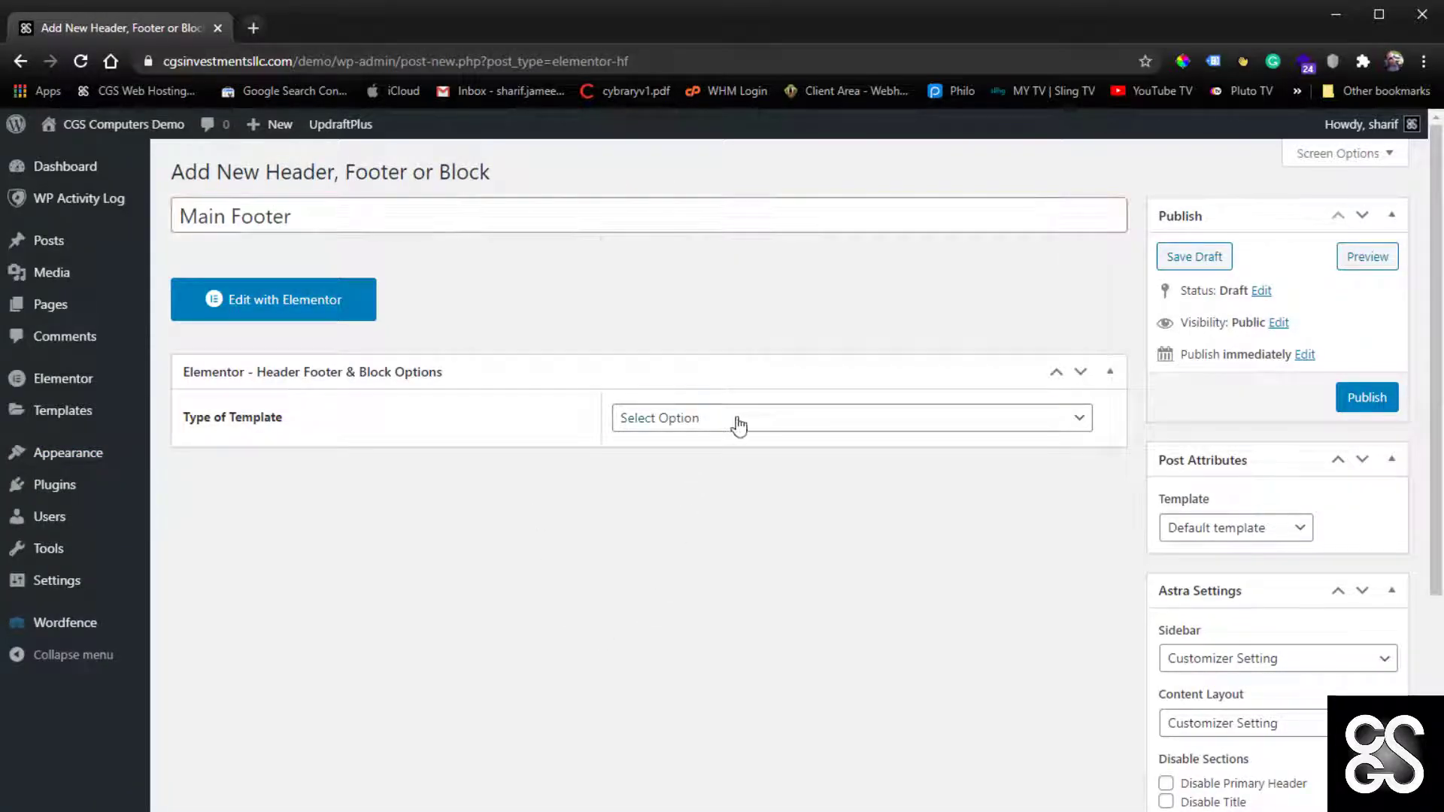
click(670, 503)
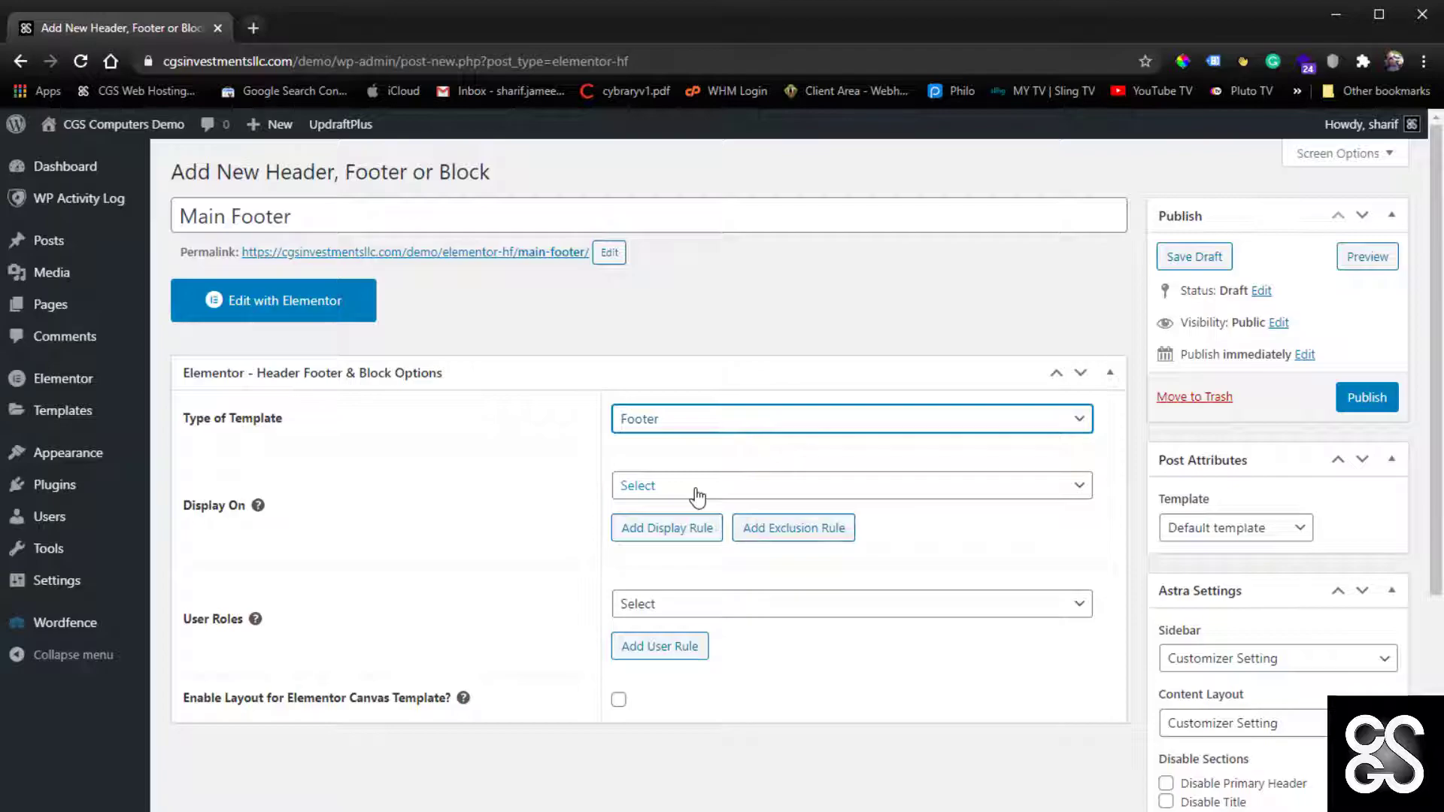
click(698, 495)
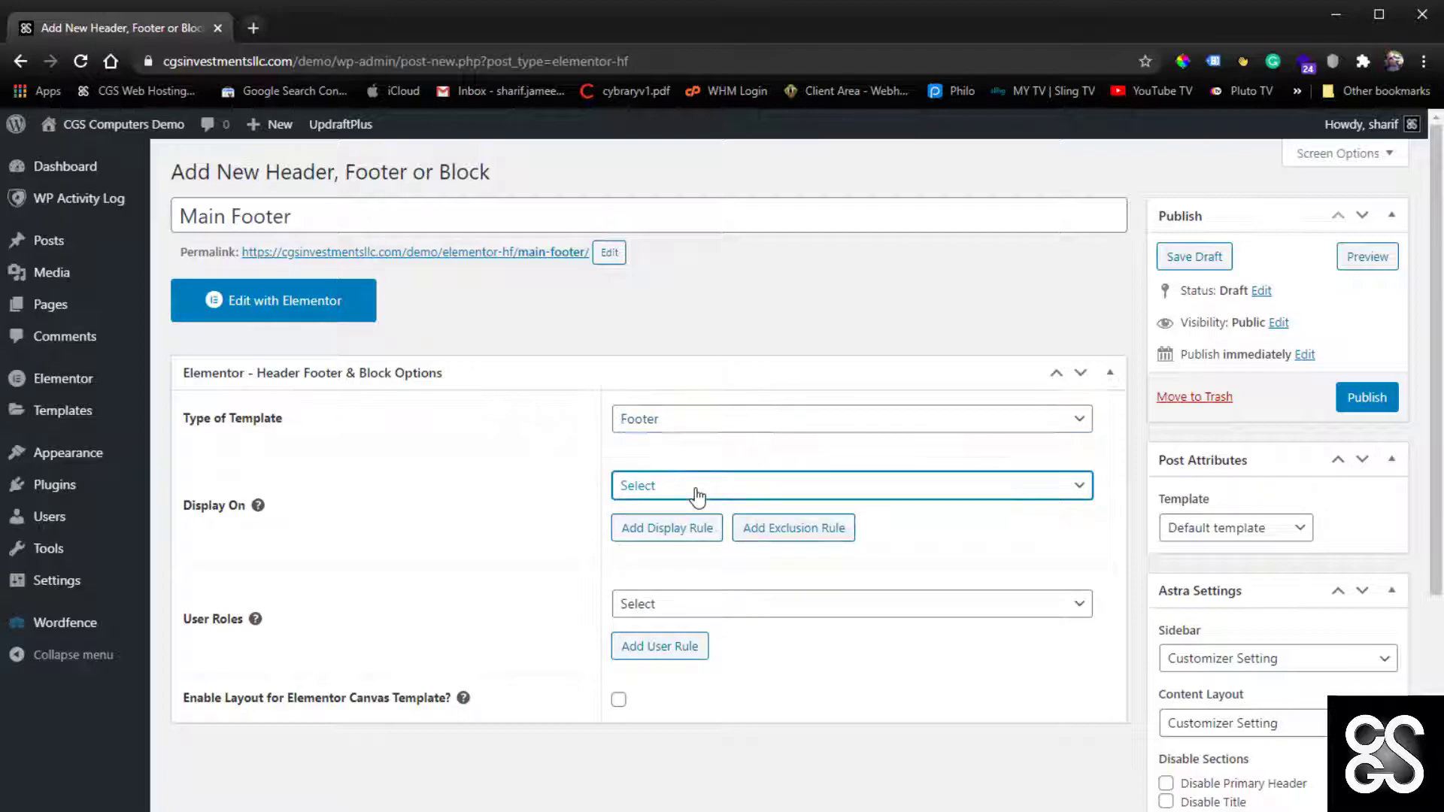
click(679, 551)
click(1367, 397)
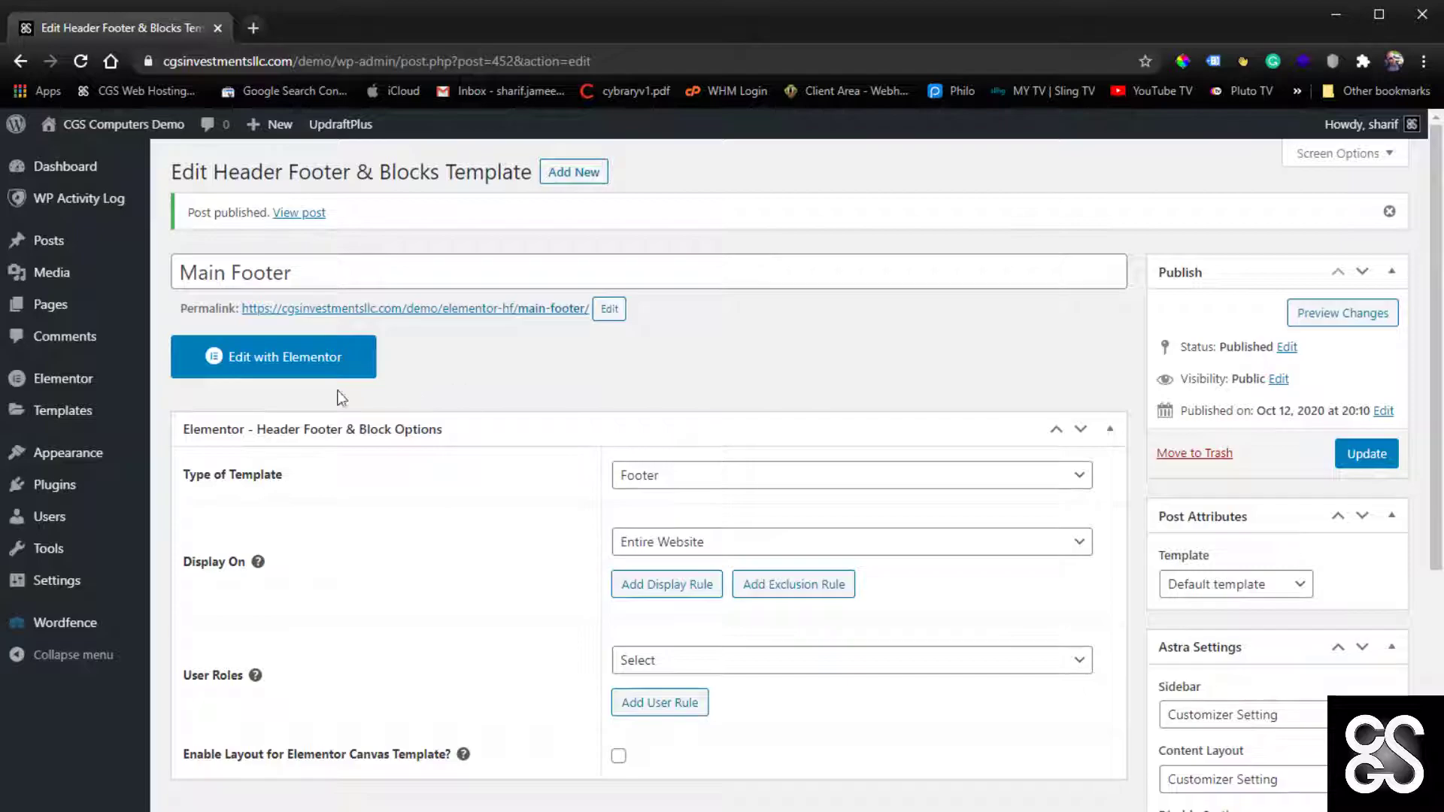
click(283, 368)
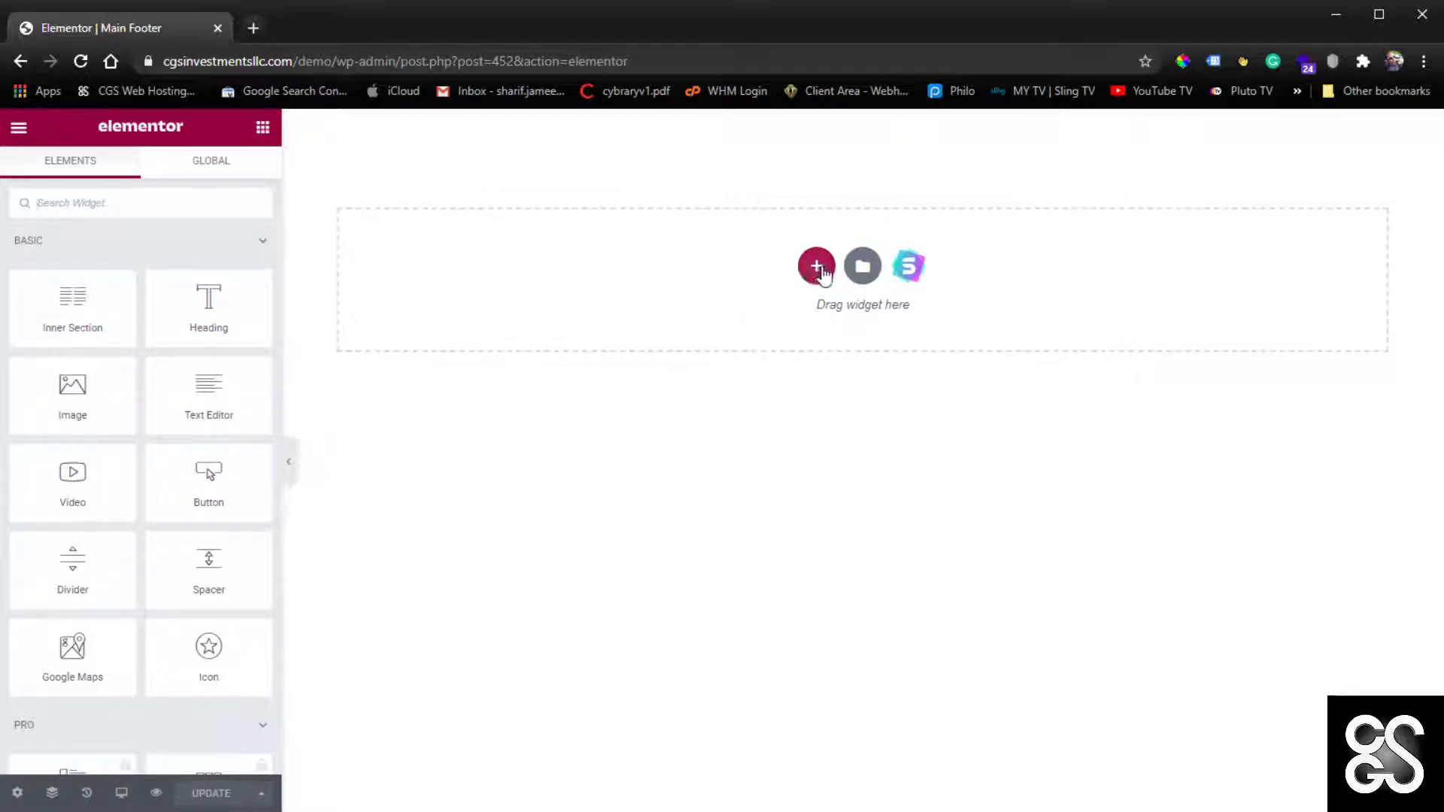
Add a single-column section to the footer and place a two-column Inner Section in it
click(817, 267)
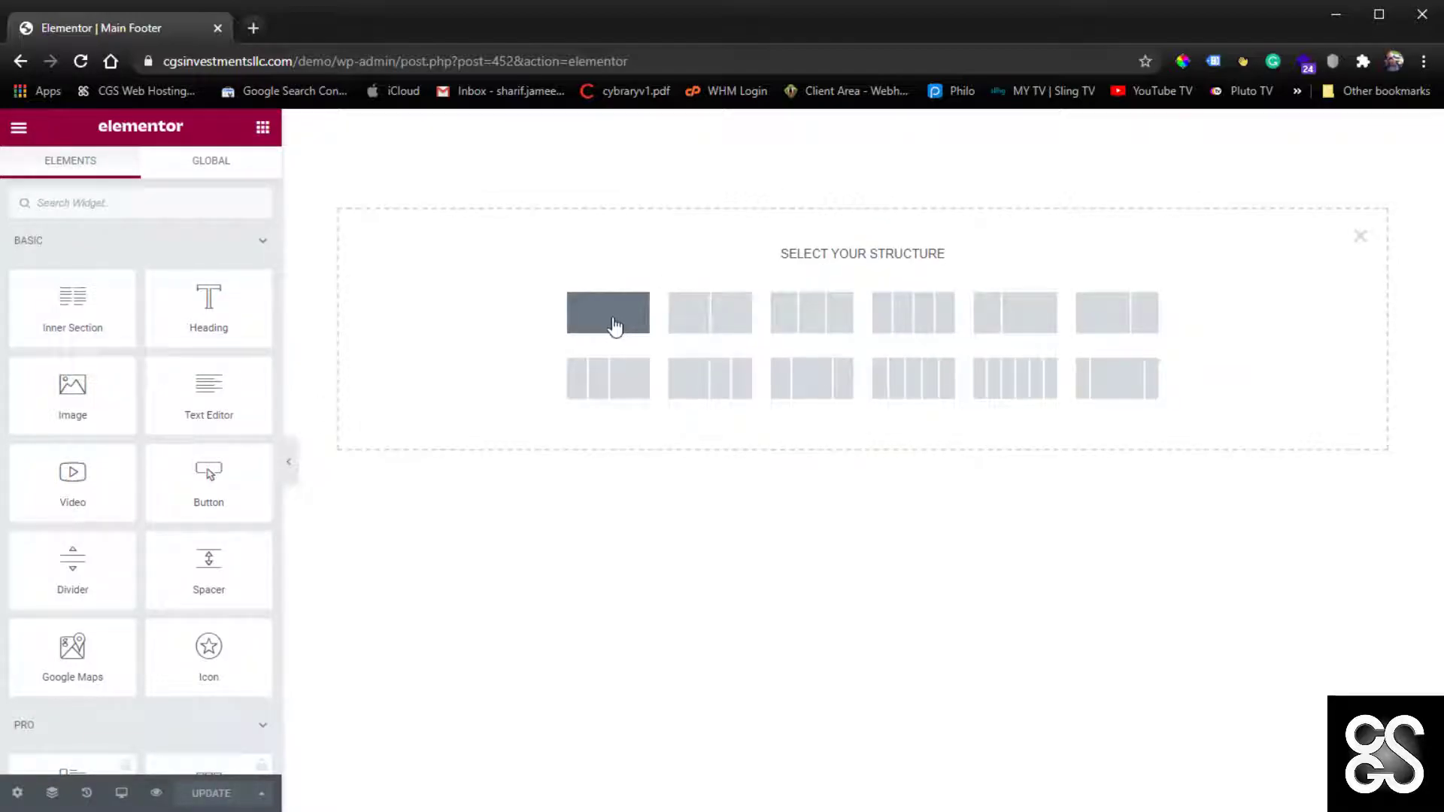
click(614, 325)
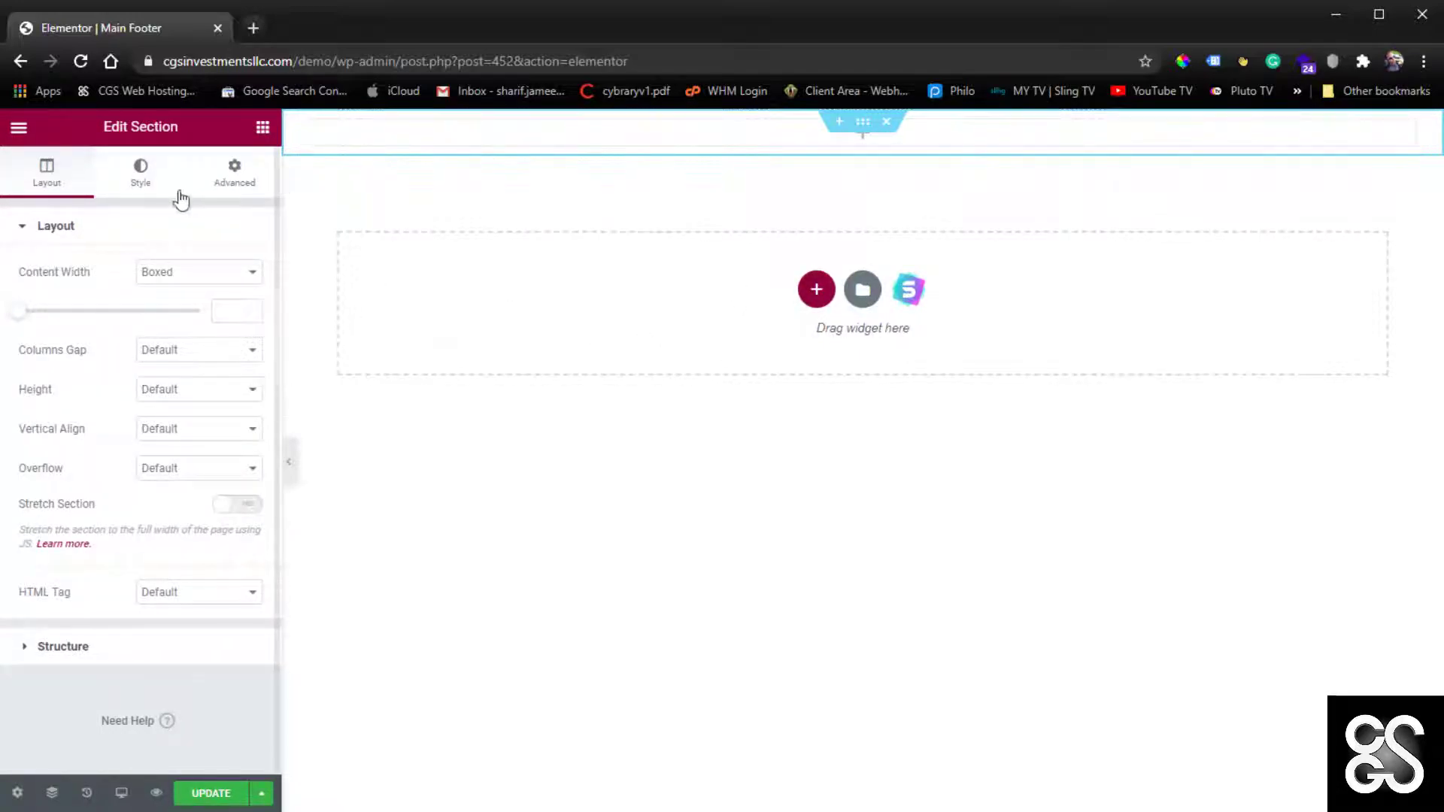
click(263, 126)
drag(102, 289, 871, 143)
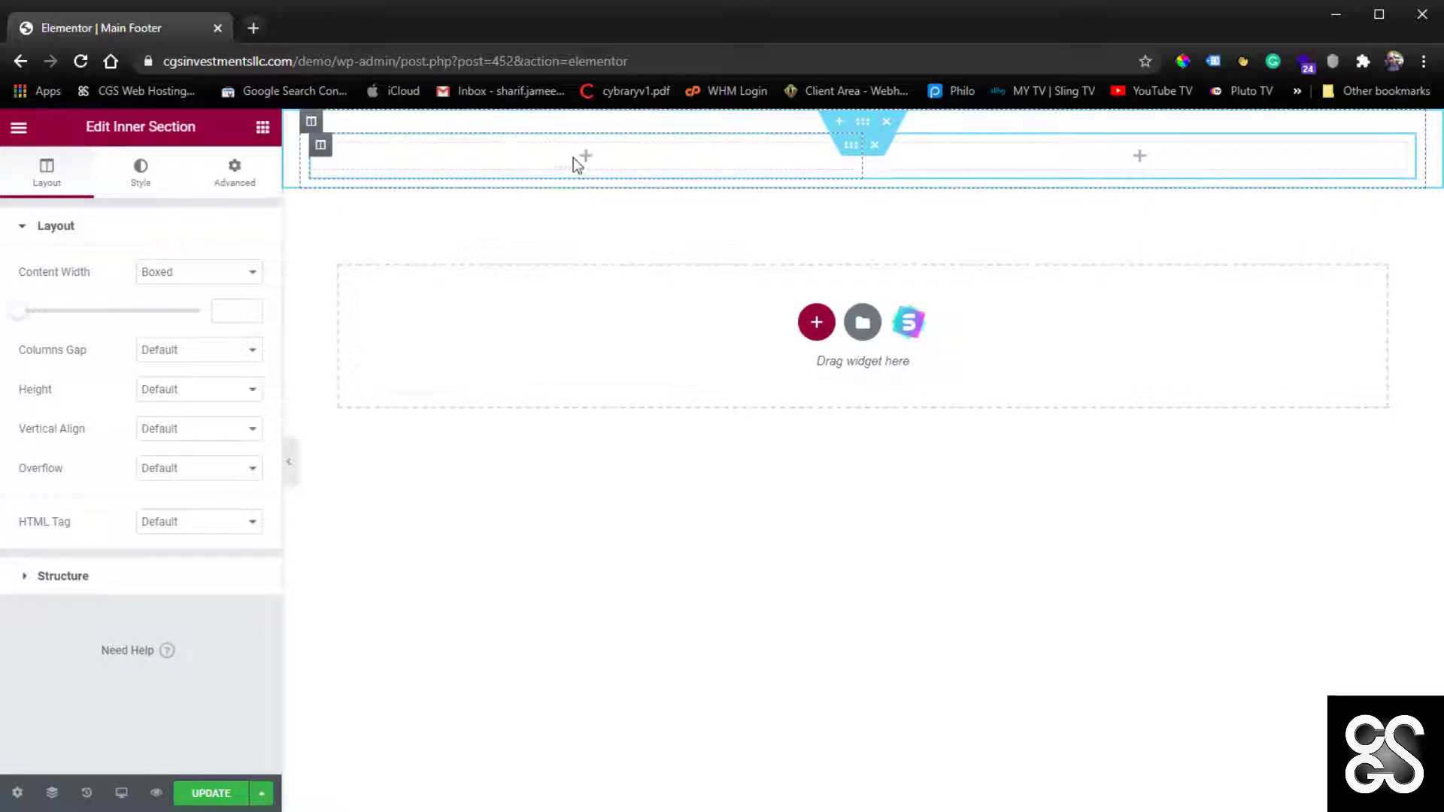
Drag the Copyright widget into the footer's left column
click(262, 130)
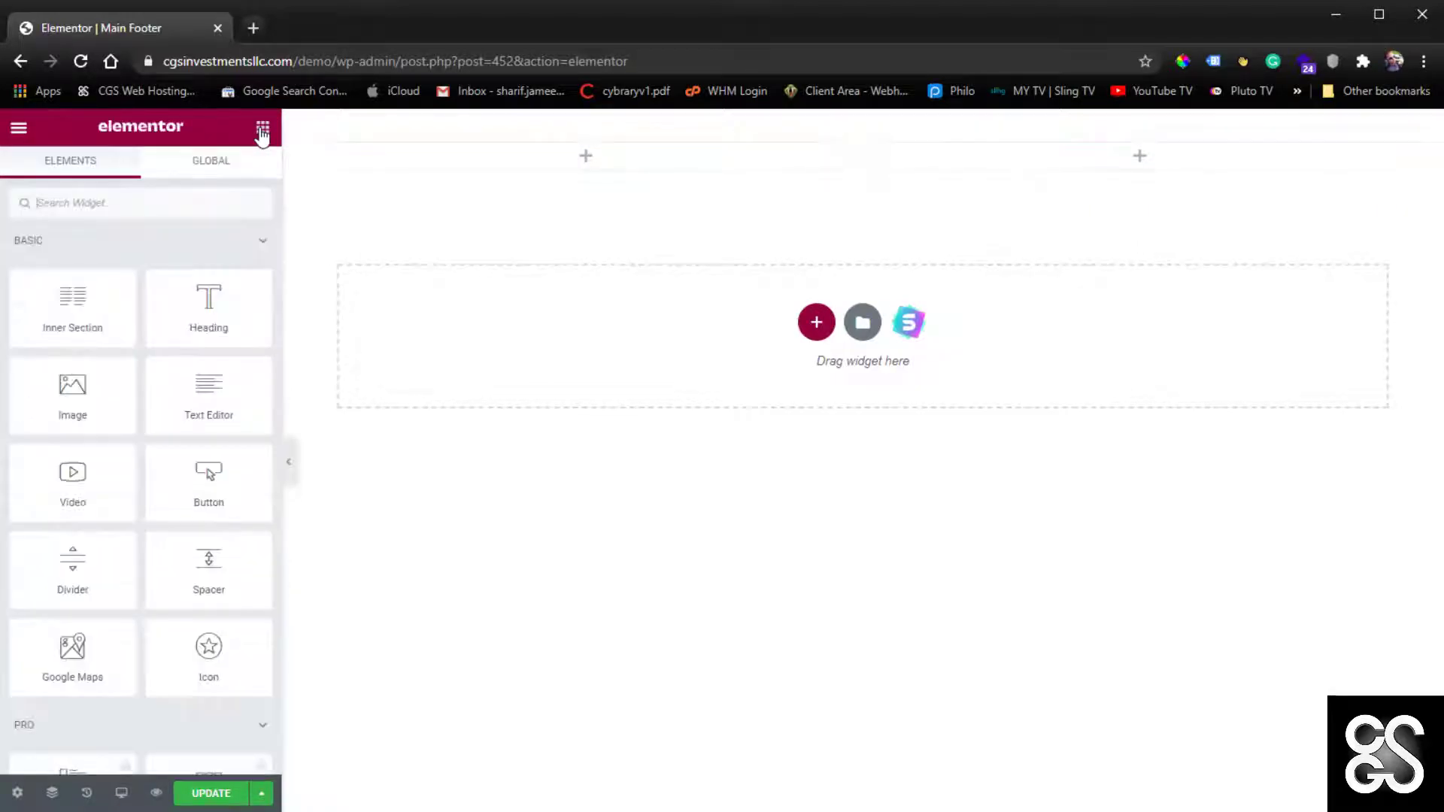
scroll(151, 608, down, 20)
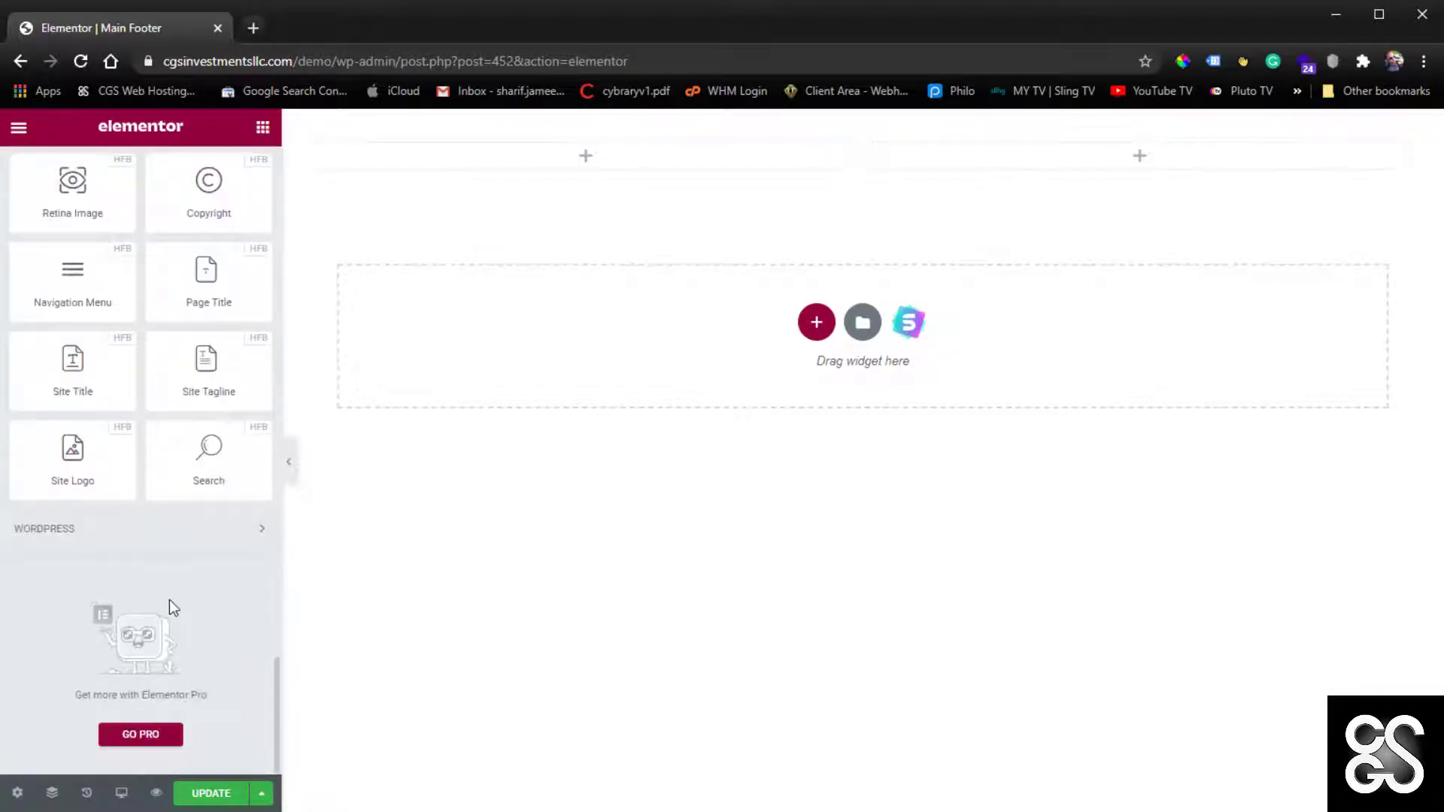
scroll(169, 598, up, 3)
scroll(169, 599, down, 2)
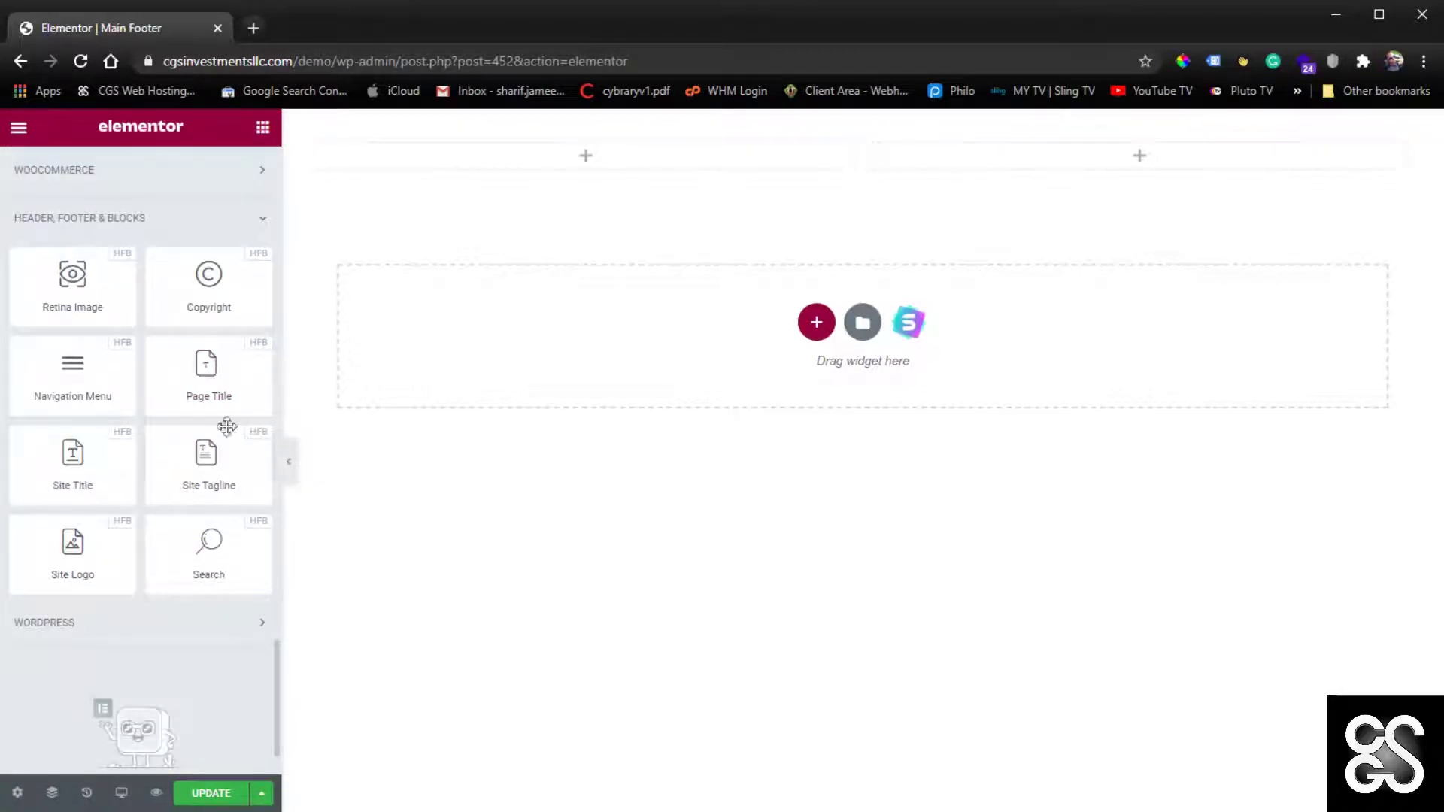
drag(210, 282, 558, 160)
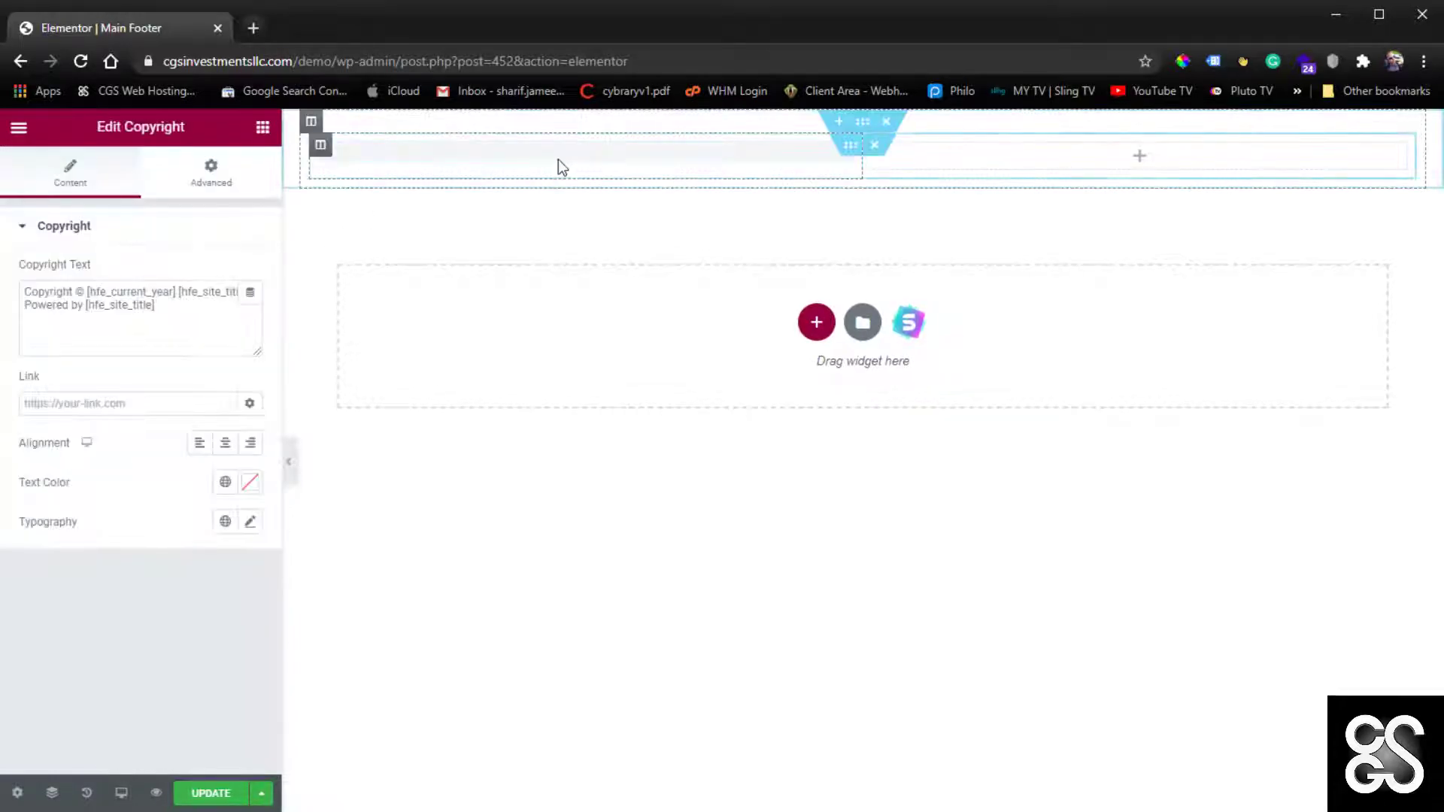
Review the Copyright Text and its [hfe_current_year] shortcode, dismissing the Grammarly popup
click(191, 313)
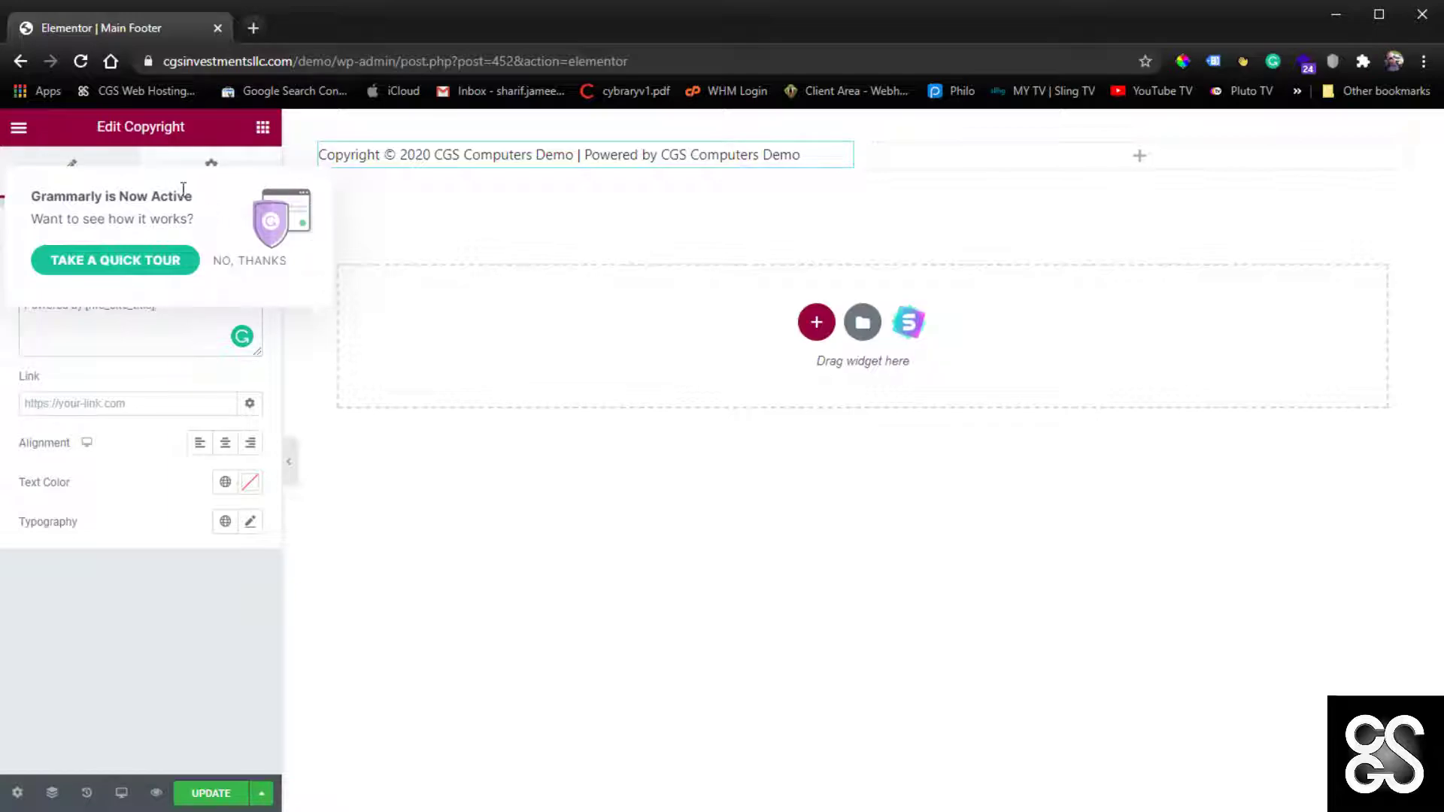
click(256, 259)
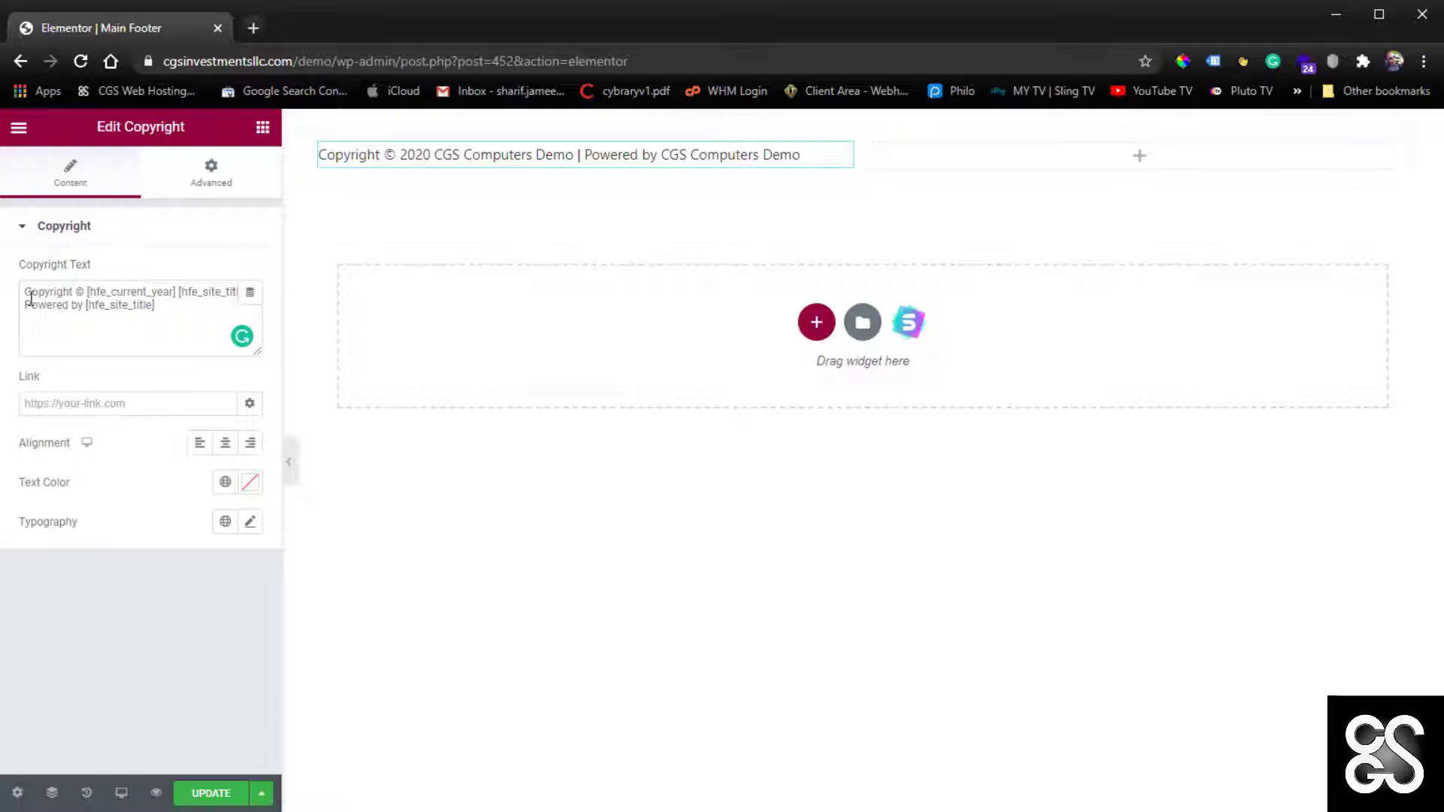
drag(22, 296, 200, 295)
click(156, 293)
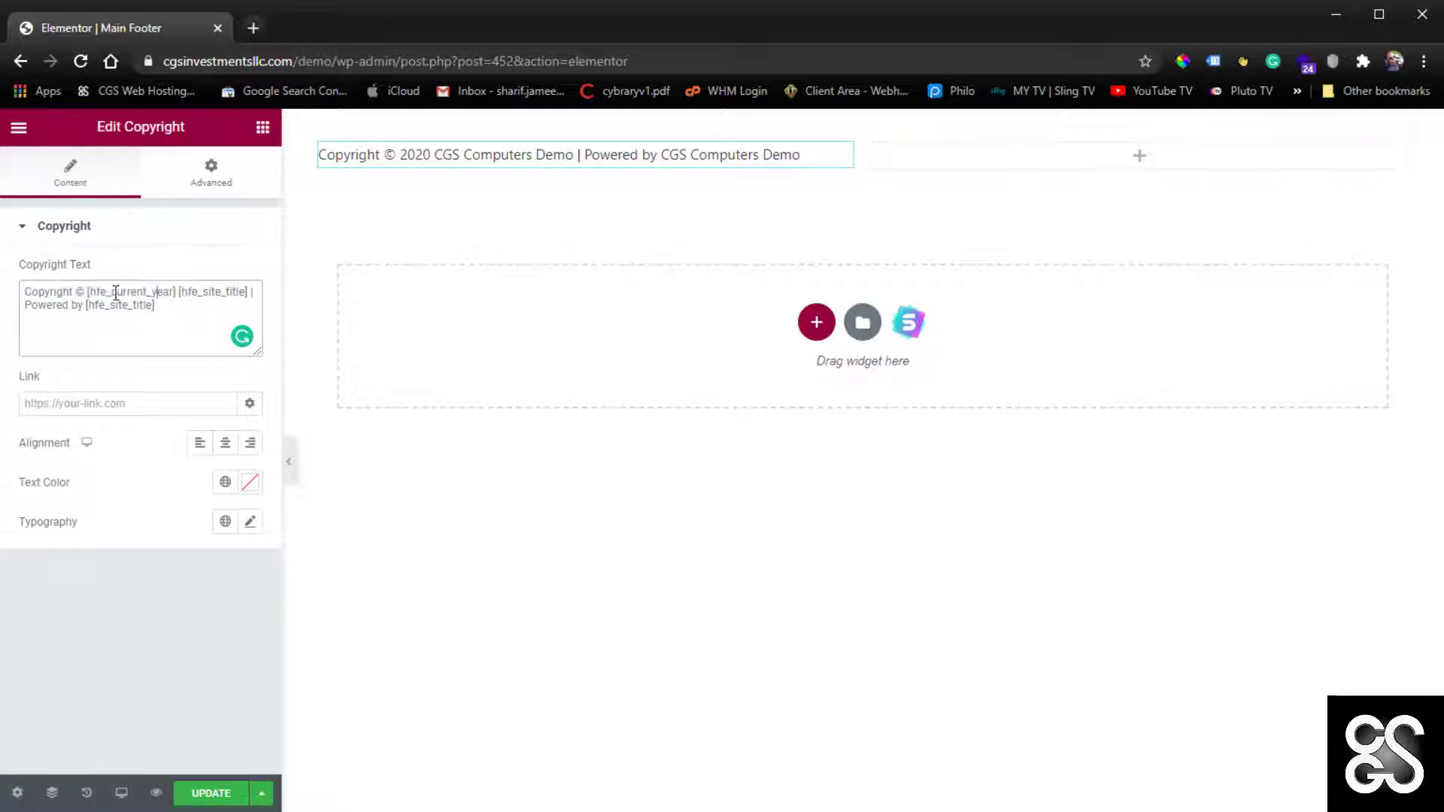
drag(88, 293, 163, 293)
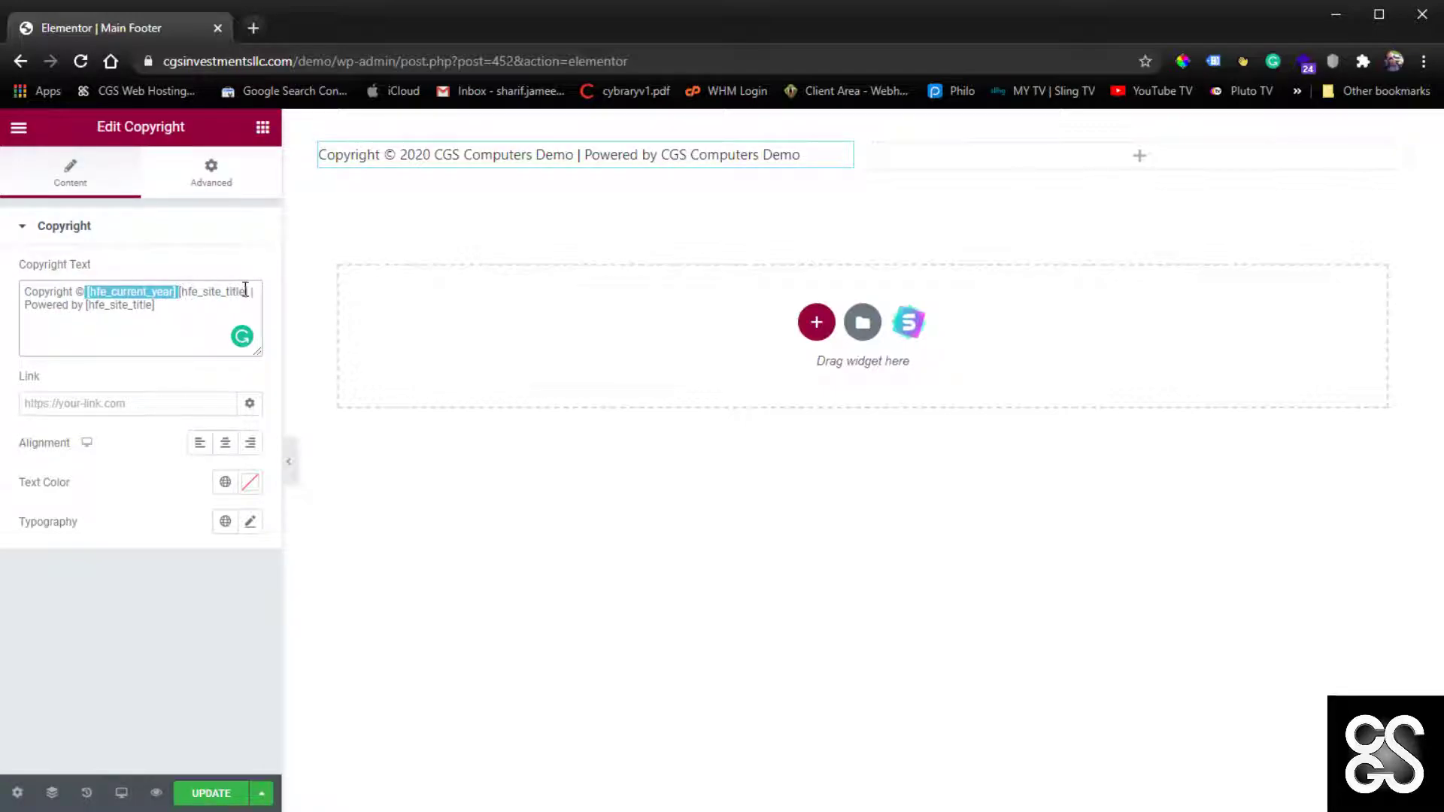
click(173, 308)
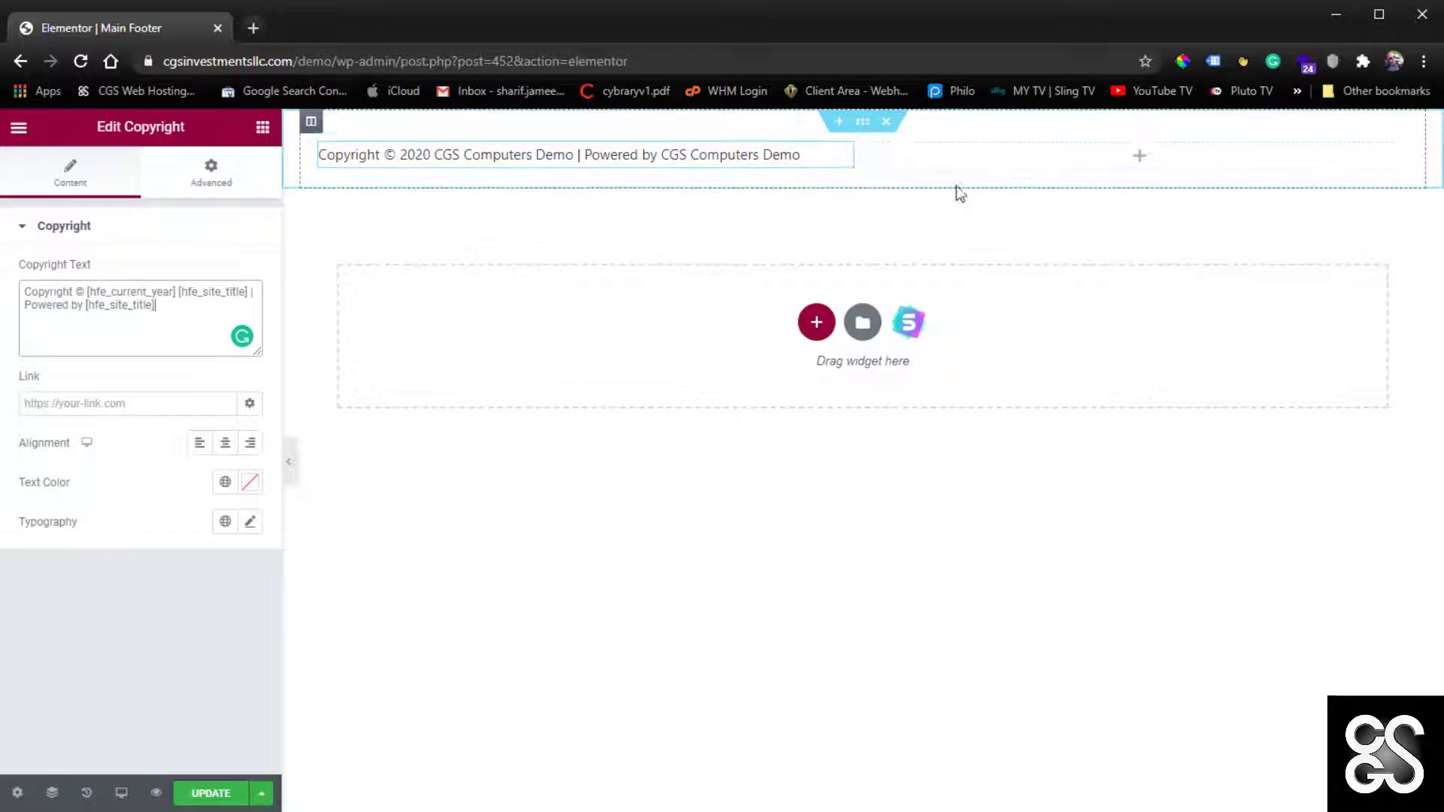
click(152, 402)
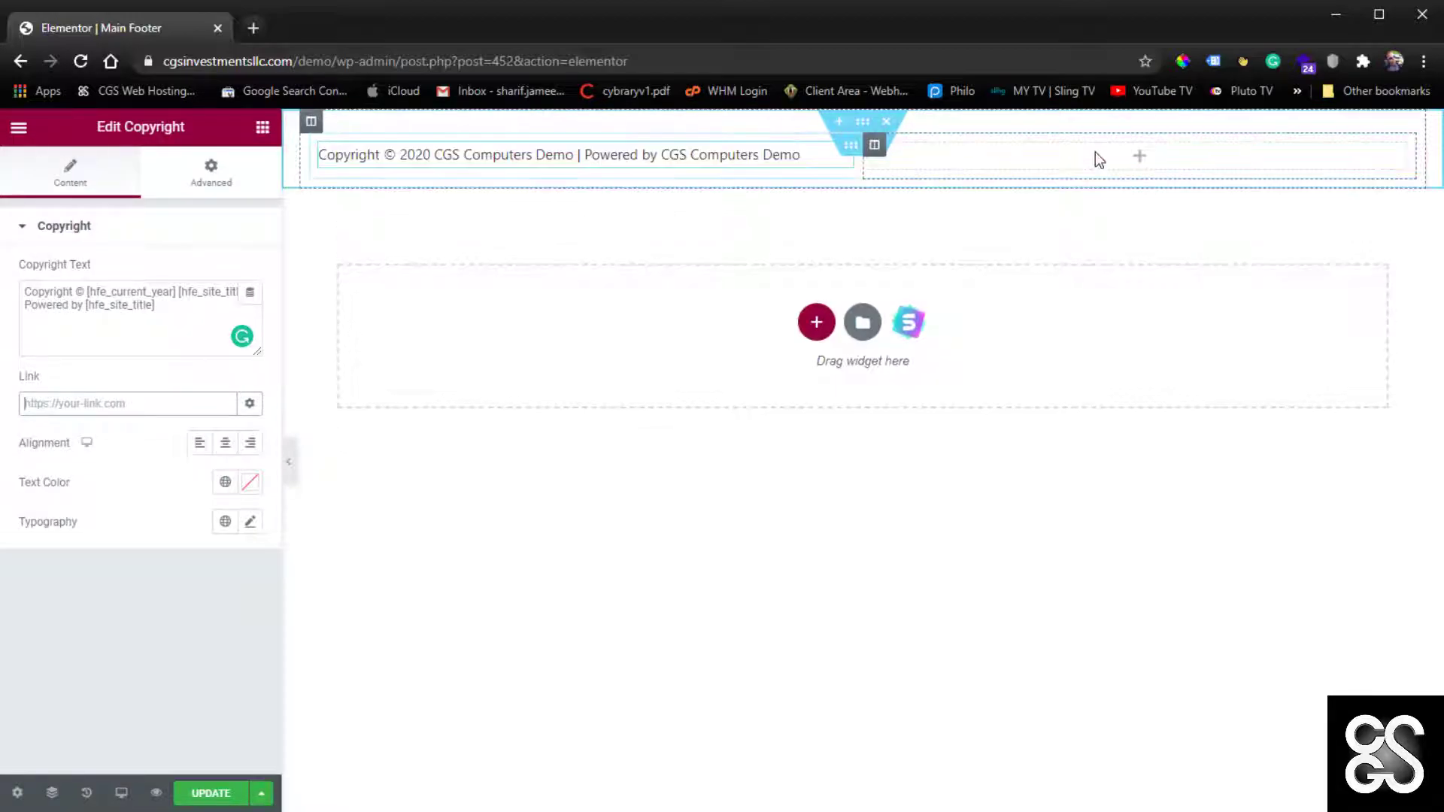
Place a Search widget in the footer's right column
click(261, 128)
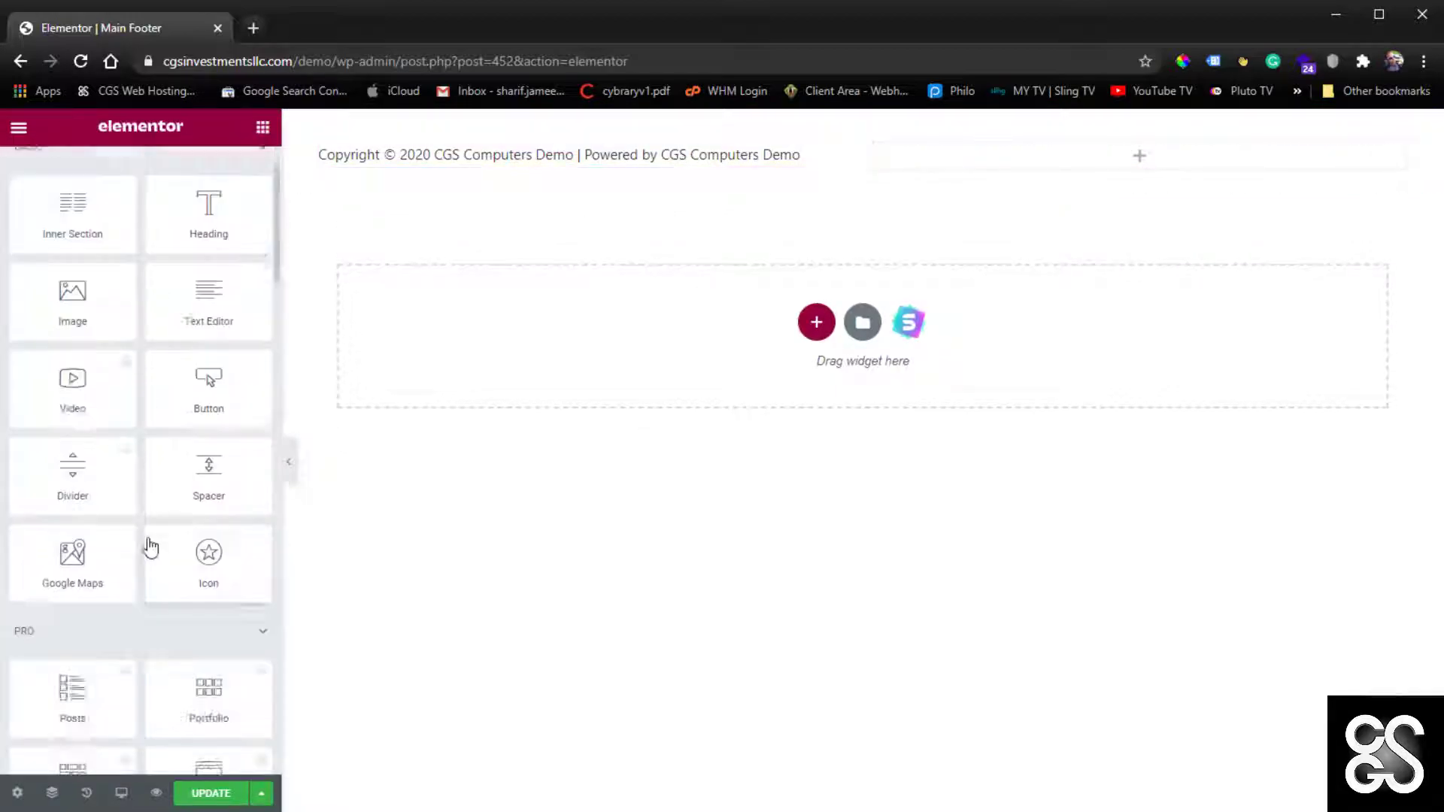
scroll(151, 546, down, 15)
scroll(150, 612, up, 1)
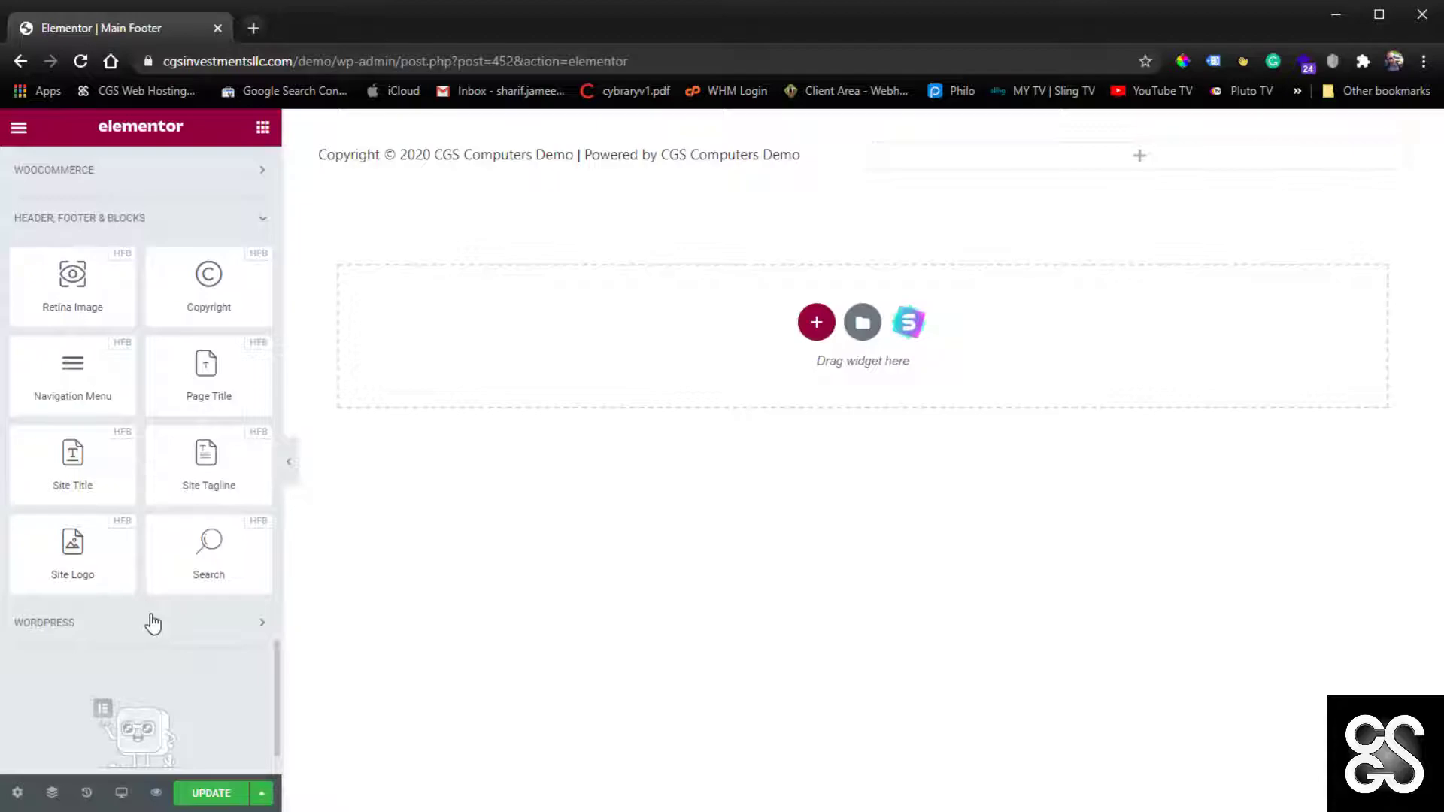
scroll(155, 627, up, 1)
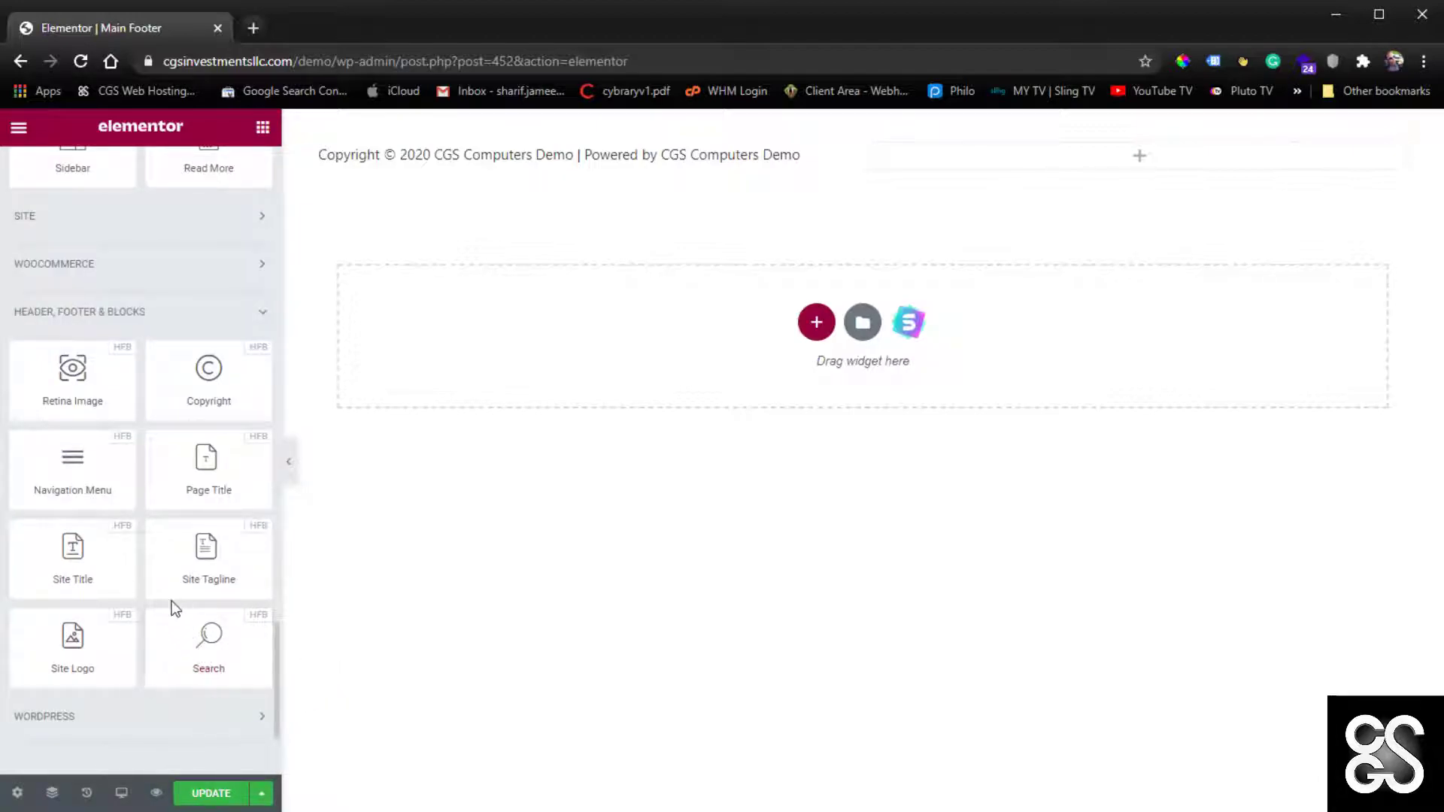
drag(200, 640, 1130, 161)
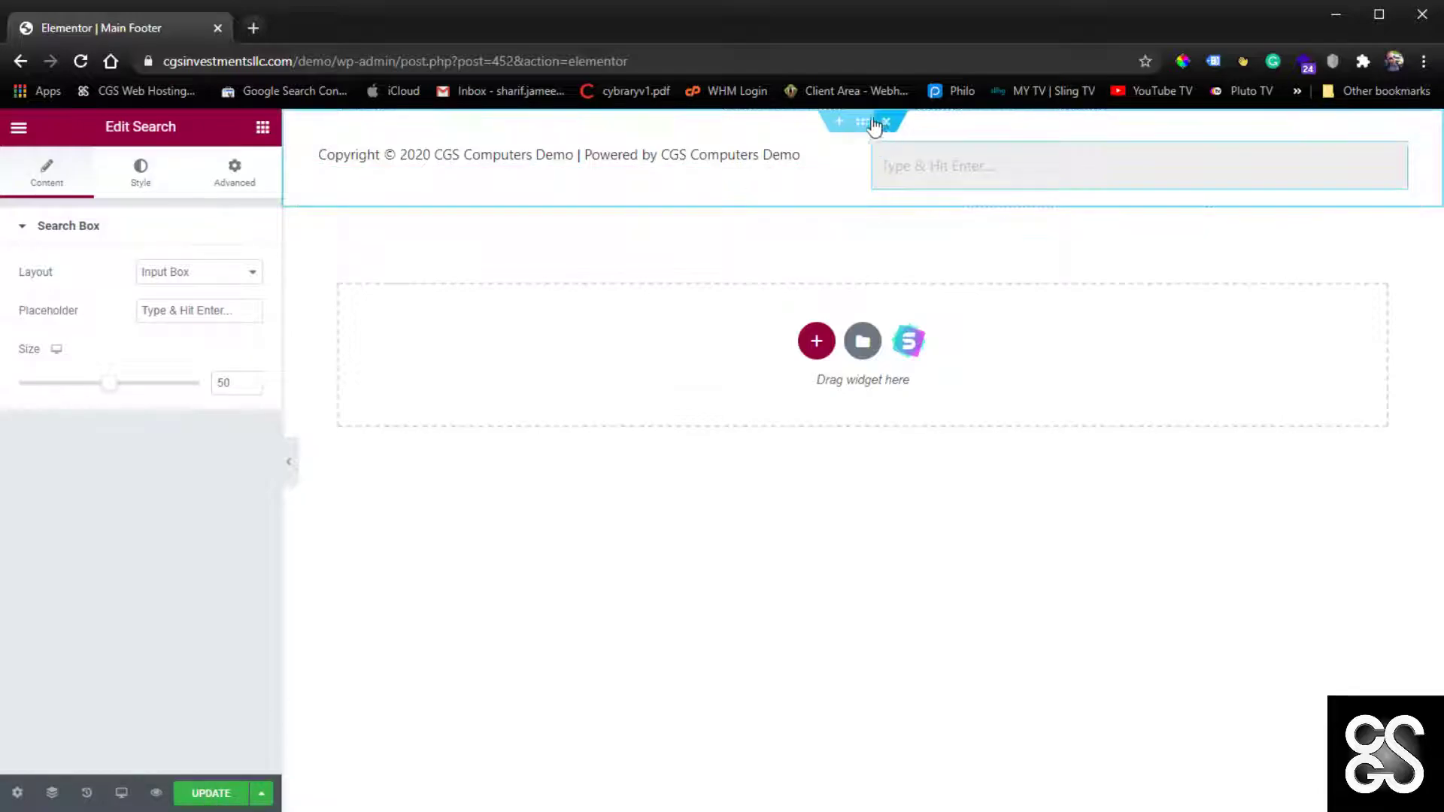
Give the footer section a classic light green background and save it with Update
click(843, 130)
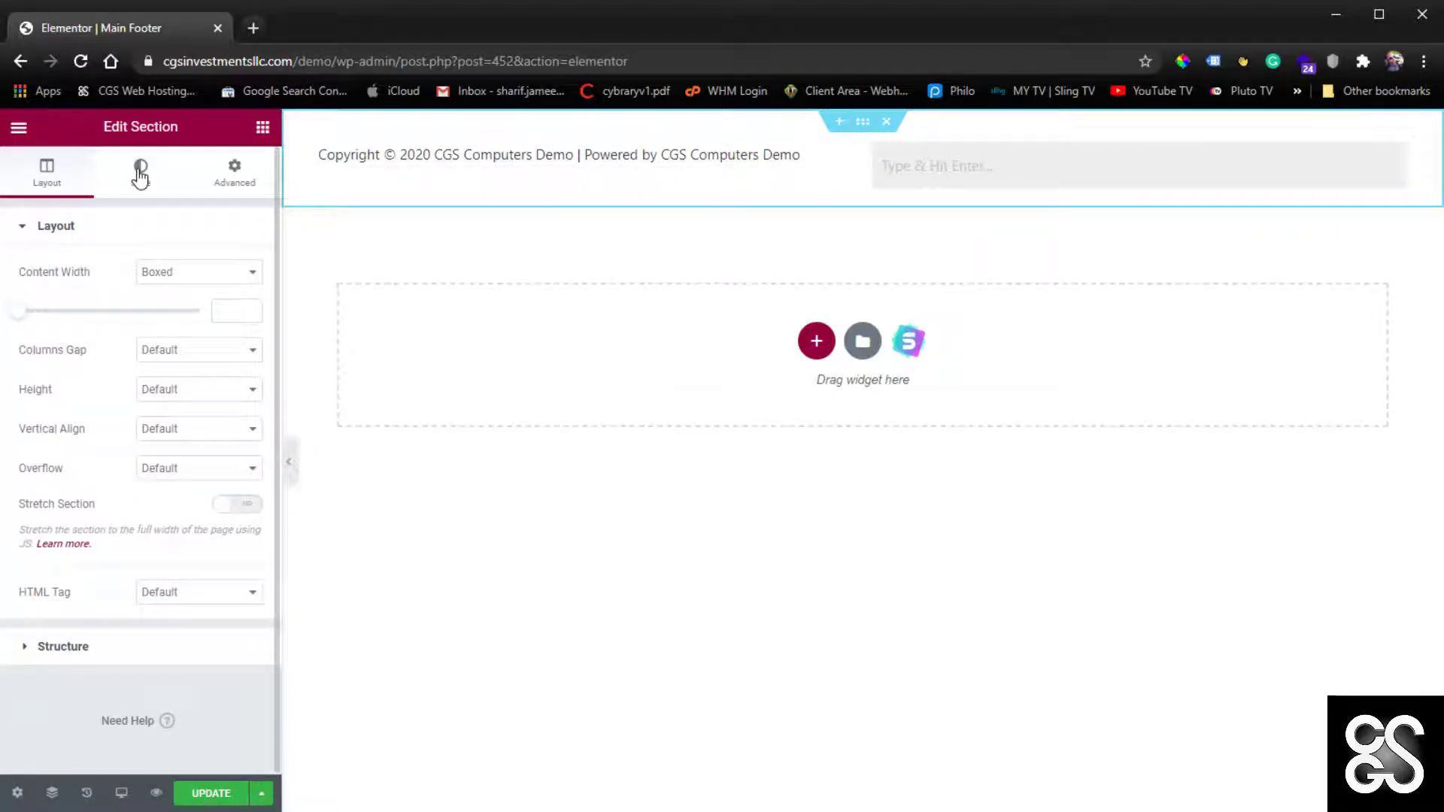
click(140, 172)
click(175, 311)
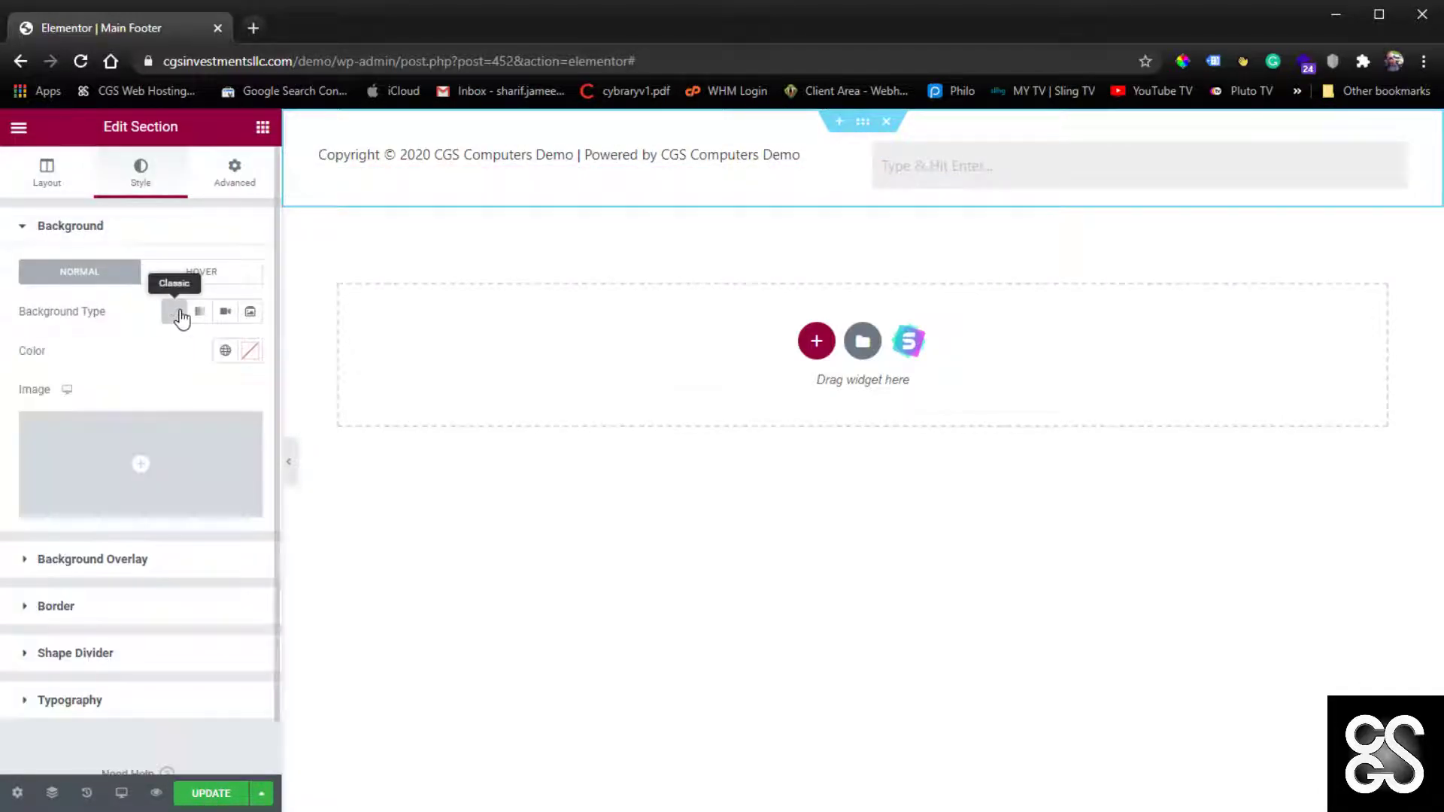
click(249, 351)
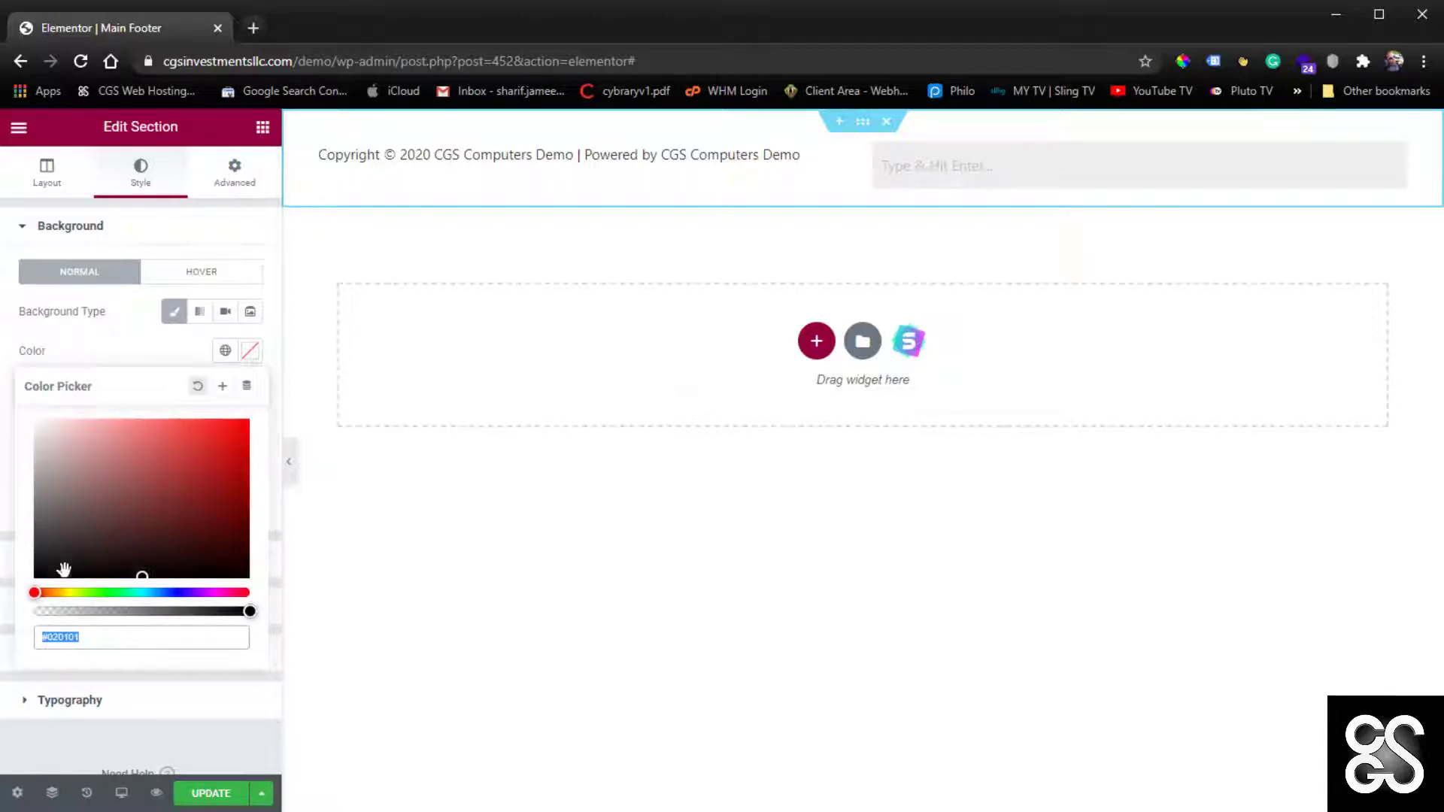
click(108, 592)
drag(123, 485, 42, 432)
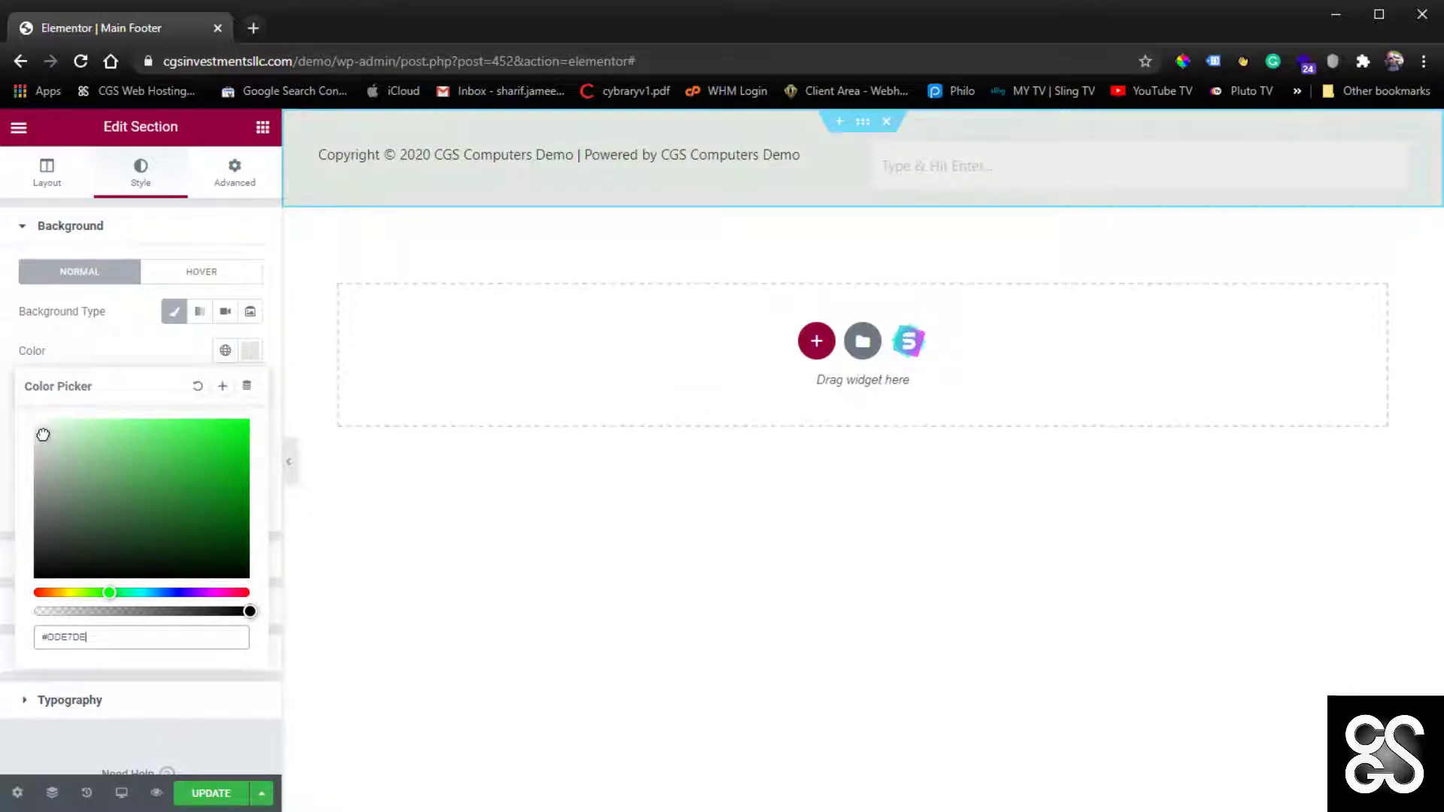
click(211, 794)
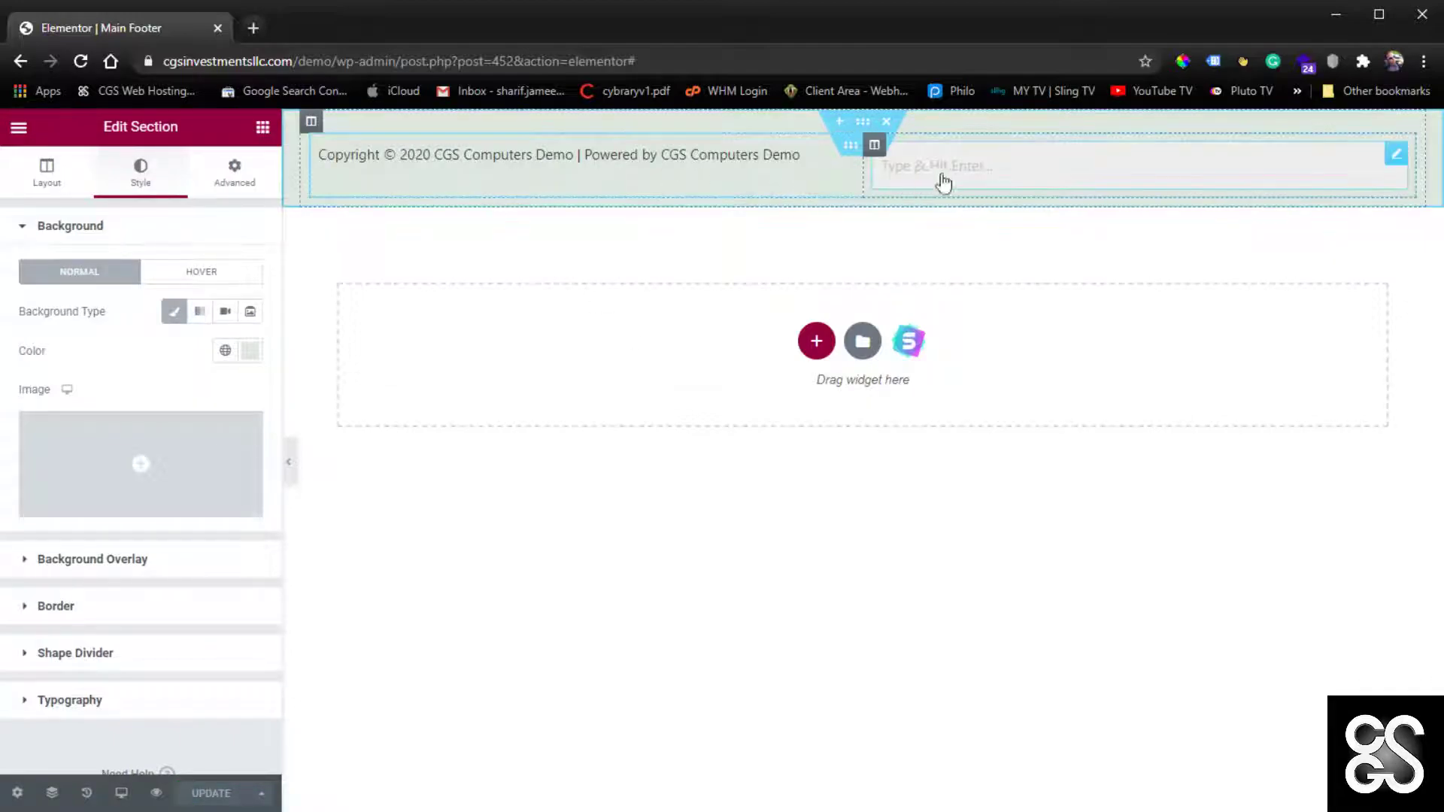
click(18, 128)
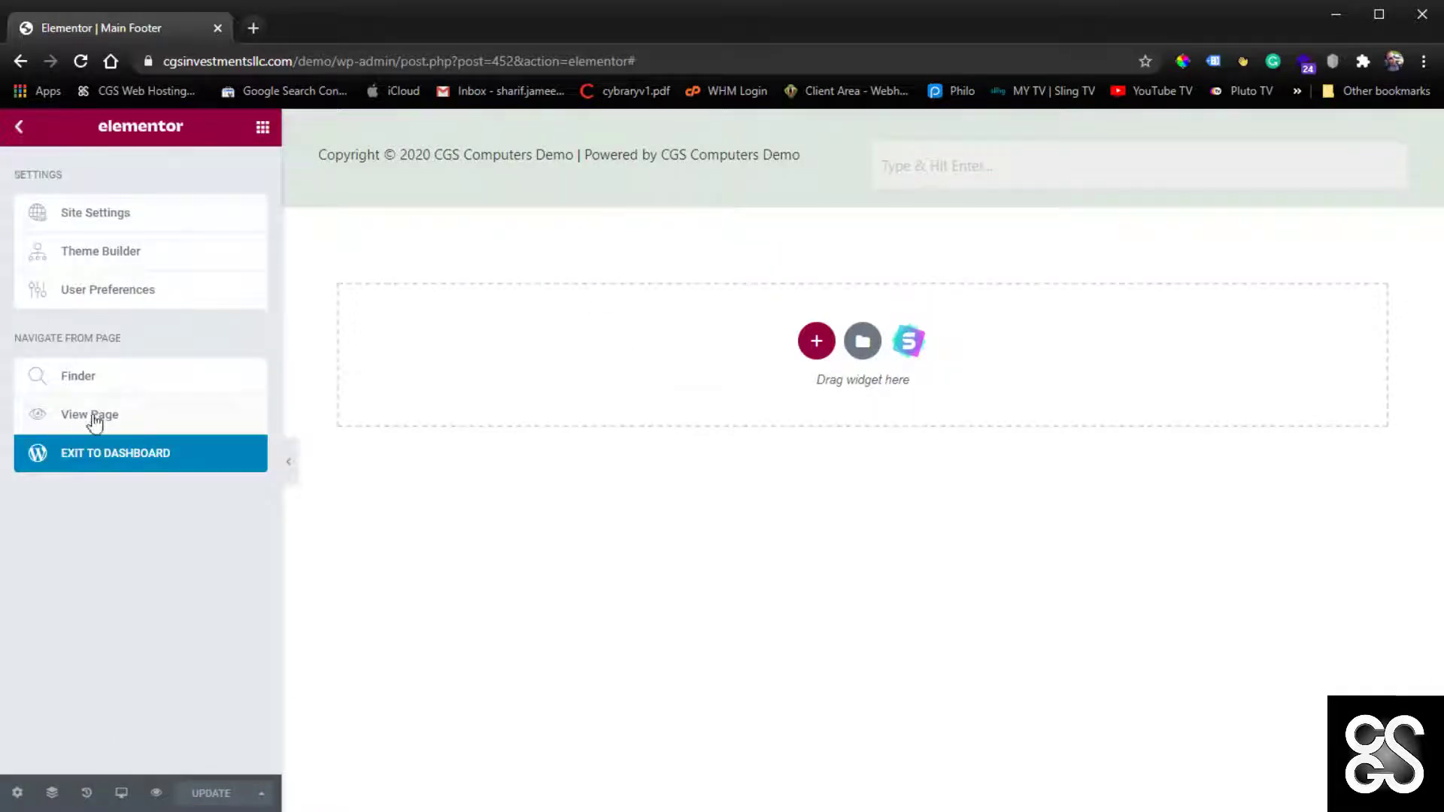
Exit to the dashboard, visit the live site and scroll to the new footer
click(102, 458)
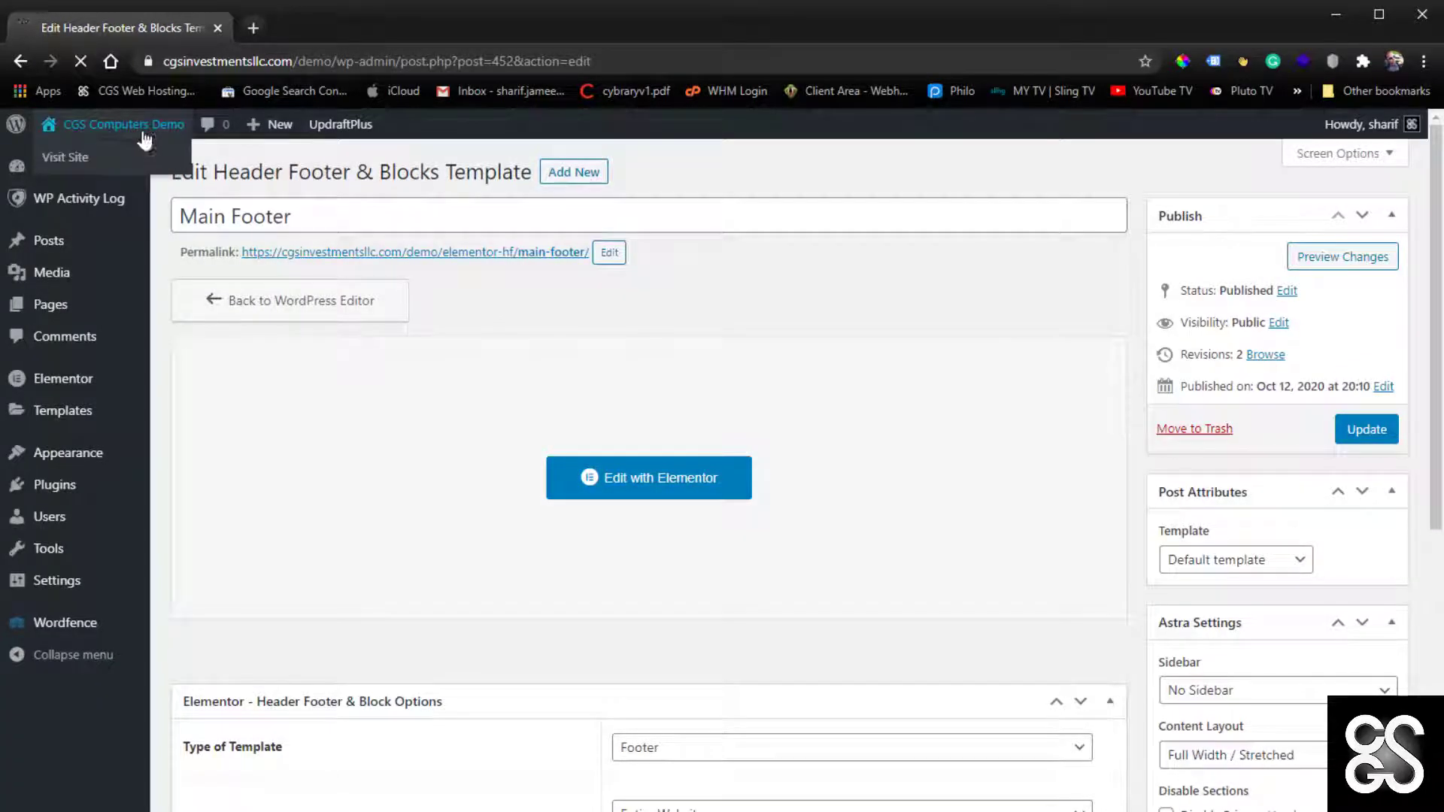
click(142, 134)
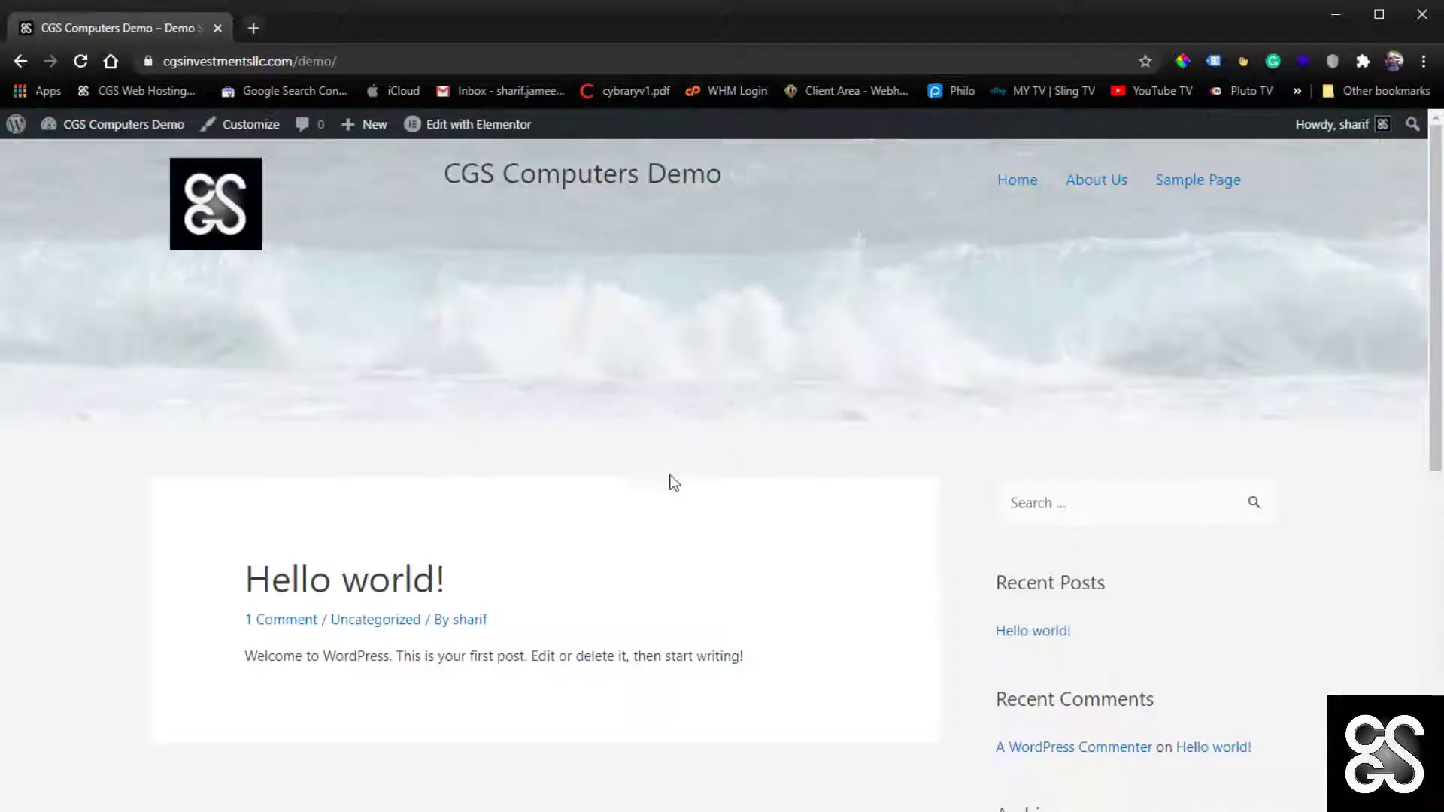
scroll(1071, 364, down, 10)
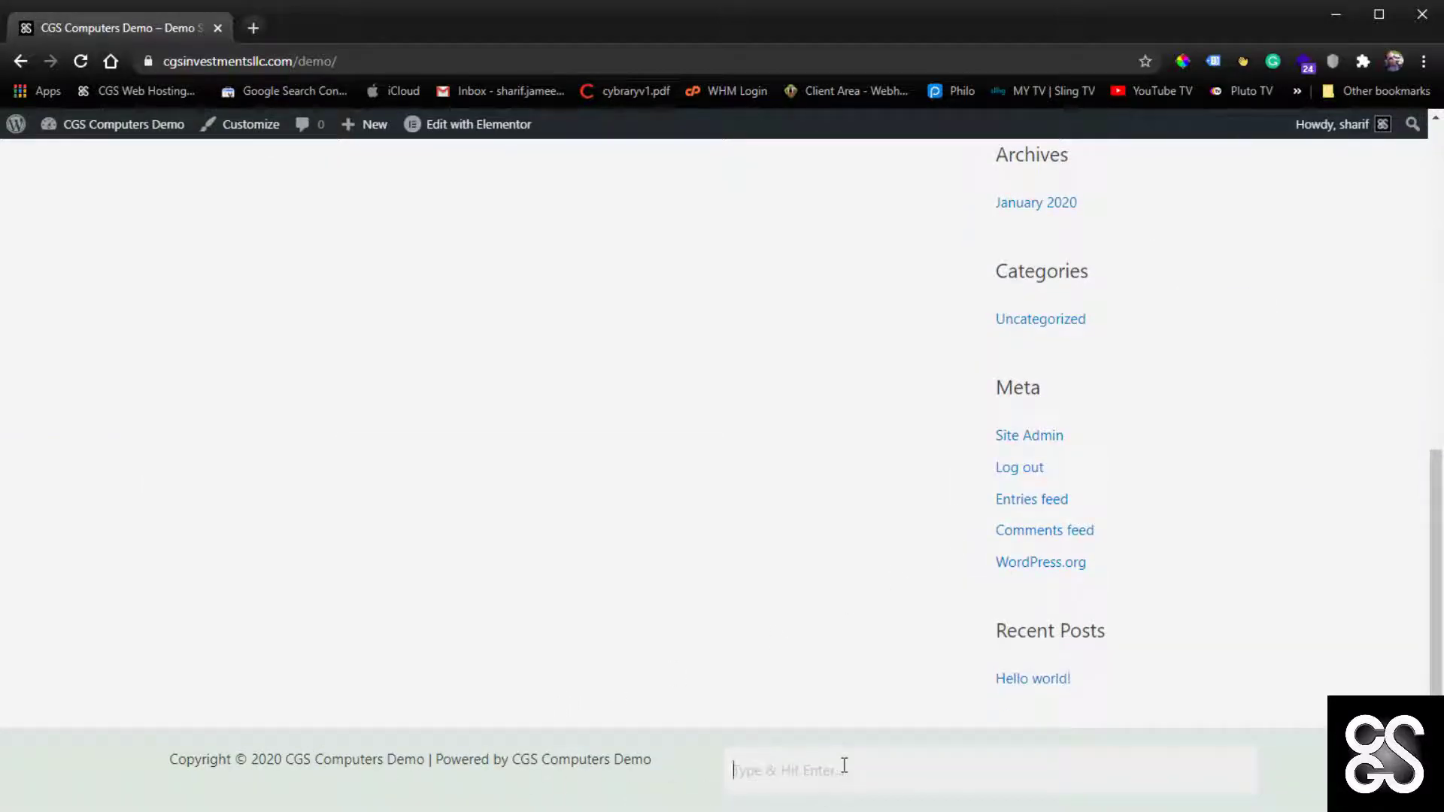
scroll(647, 451, up, 10)
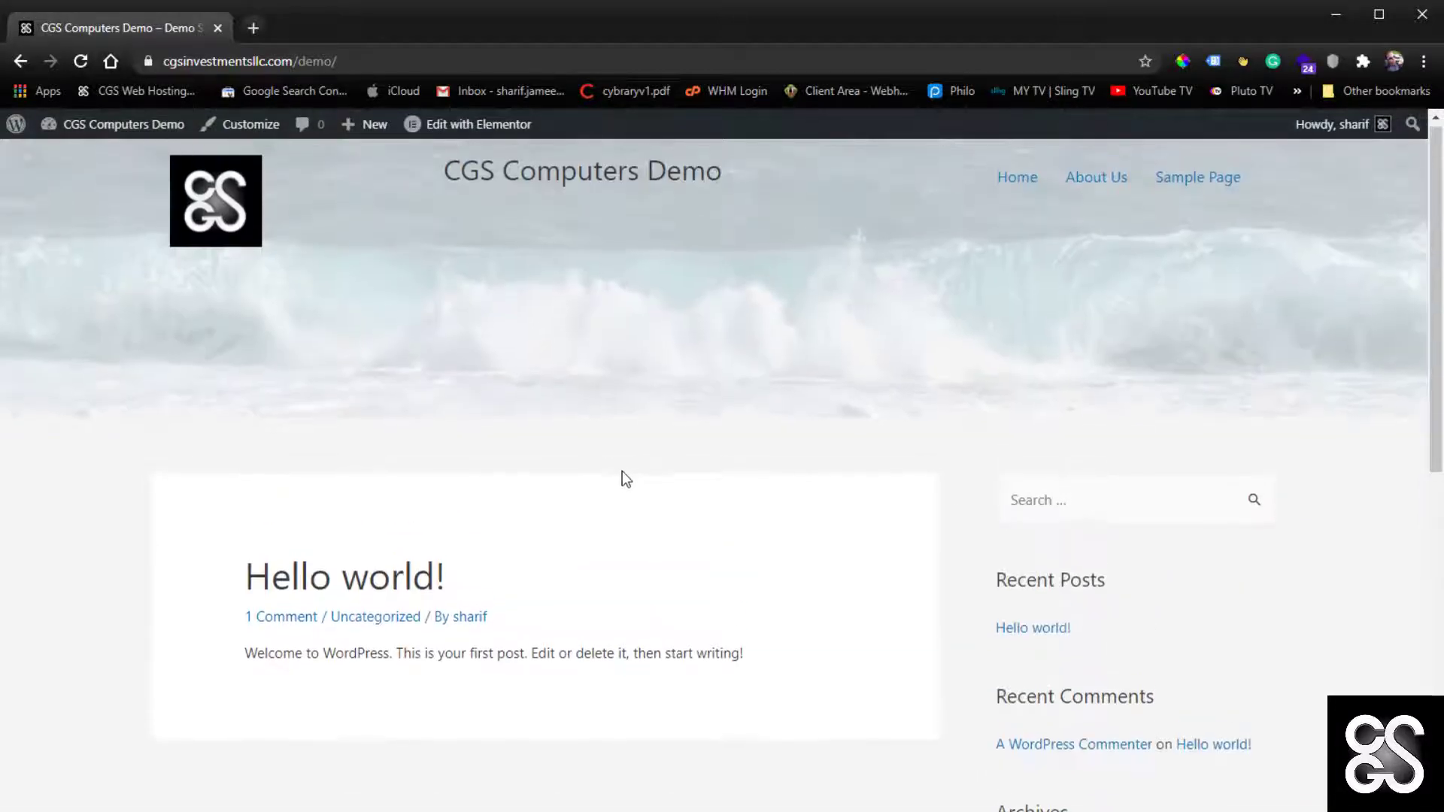
Open About Us and check its light green copyright-and-search footer
click(1102, 182)
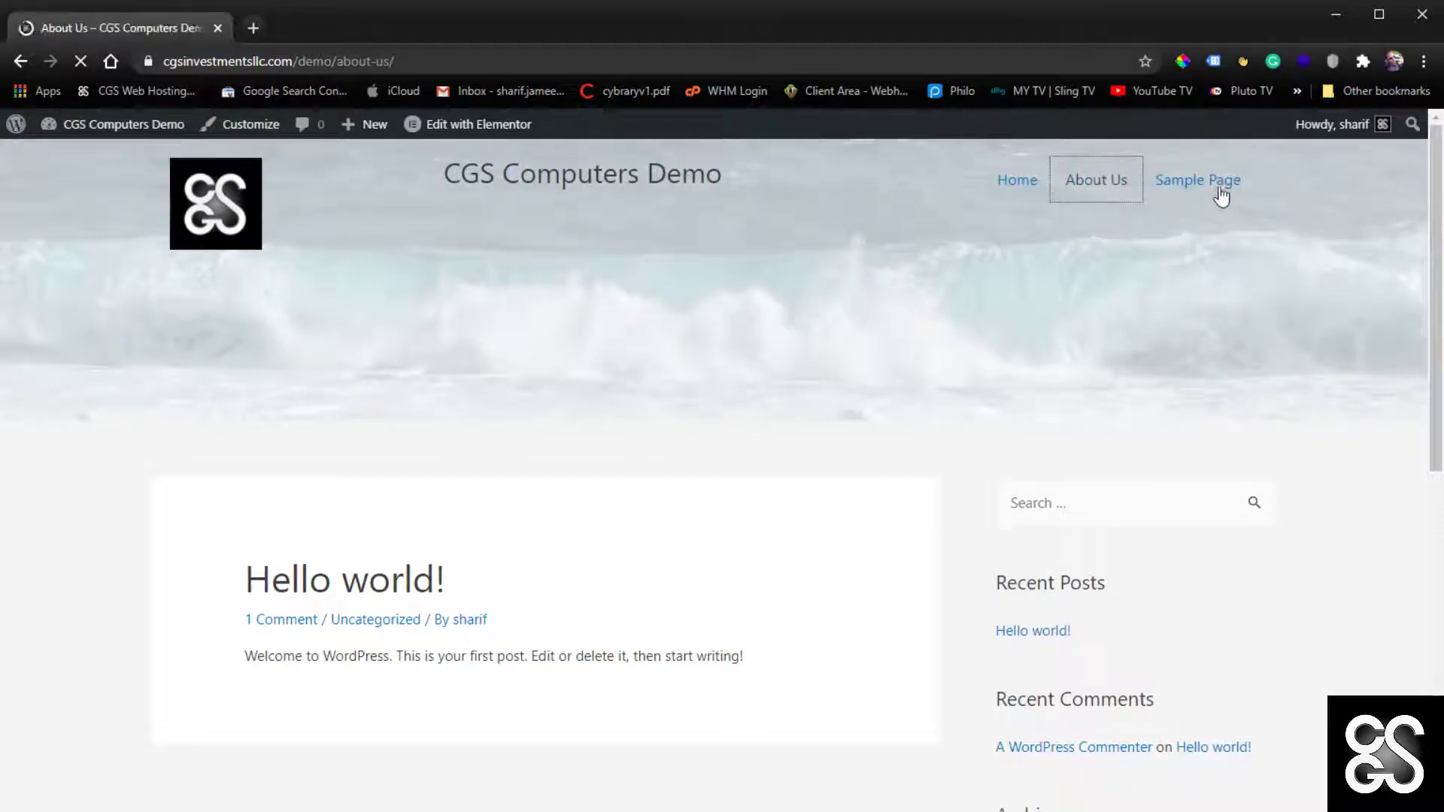
scroll(652, 504, down, 10)
scroll(671, 544, up, 10)
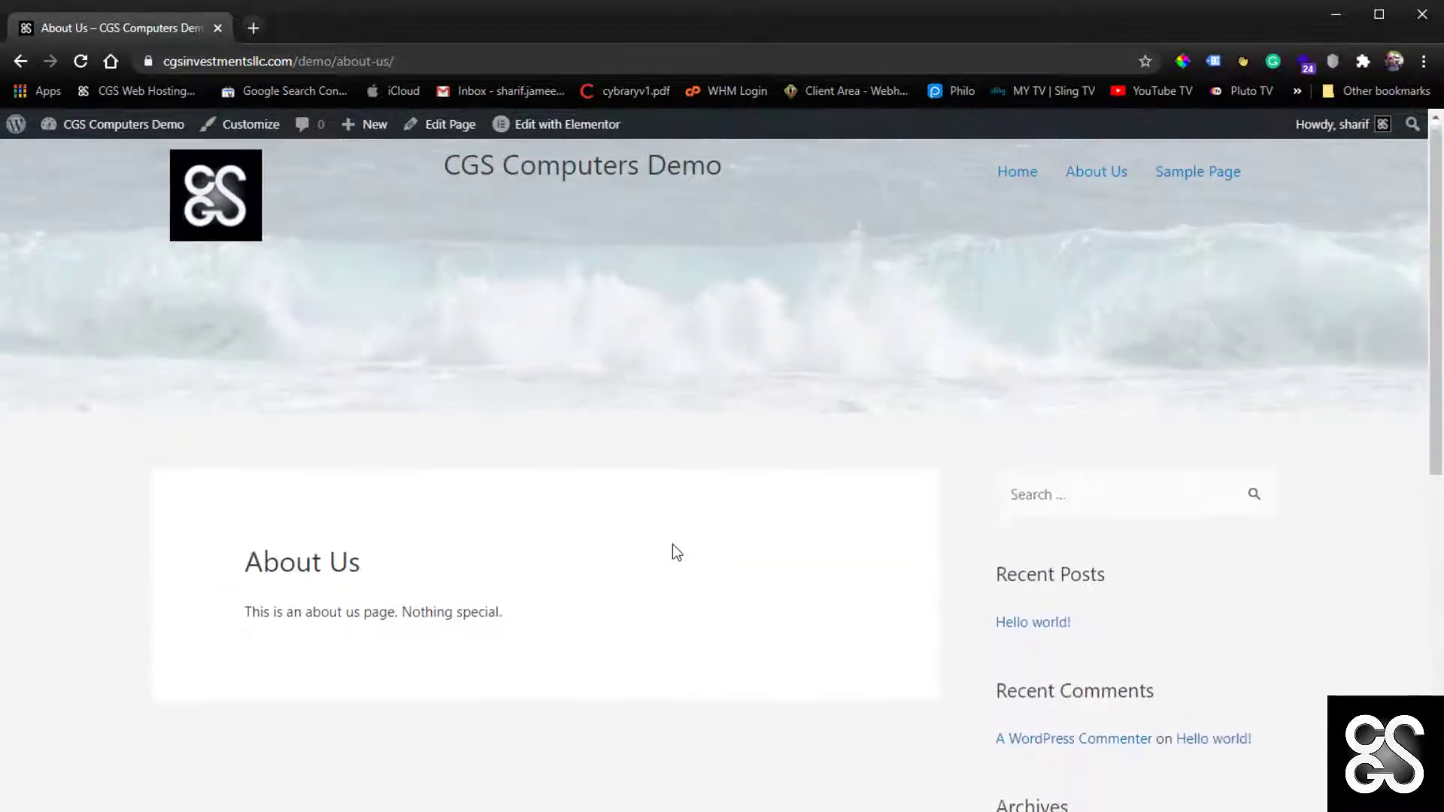
scroll(790, 301, down, 10)
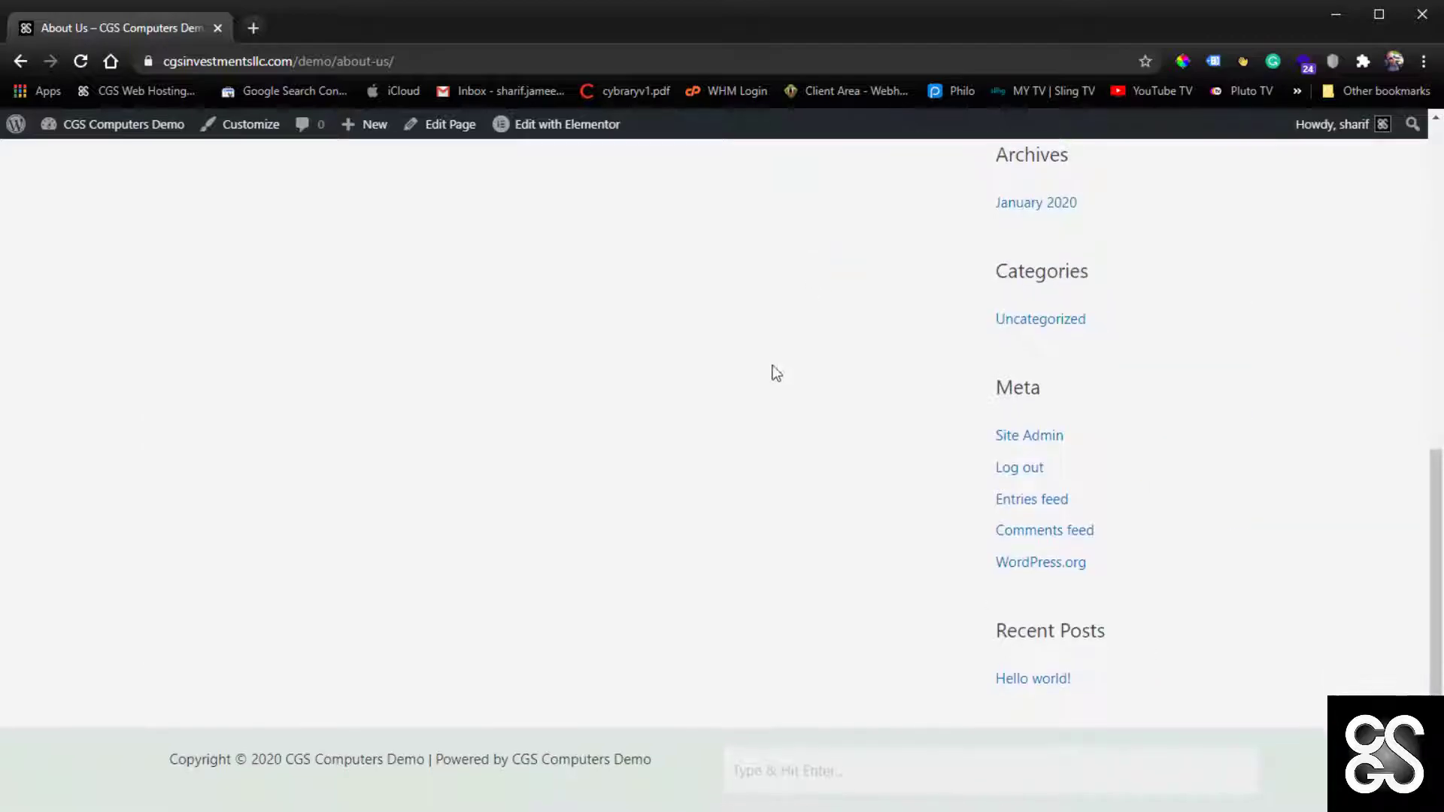
scroll(612, 471, up, 1)
scroll(623, 548, up, 10)
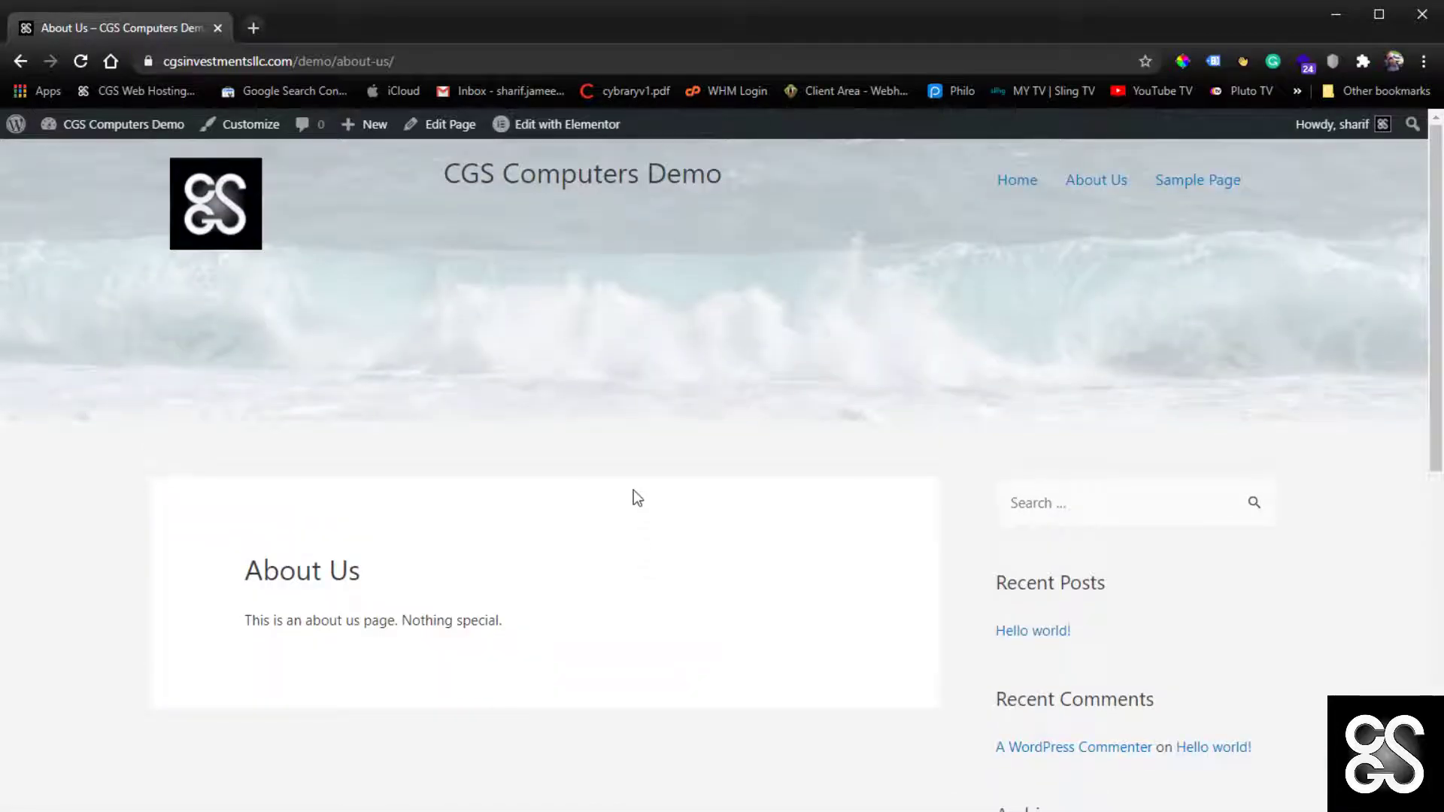